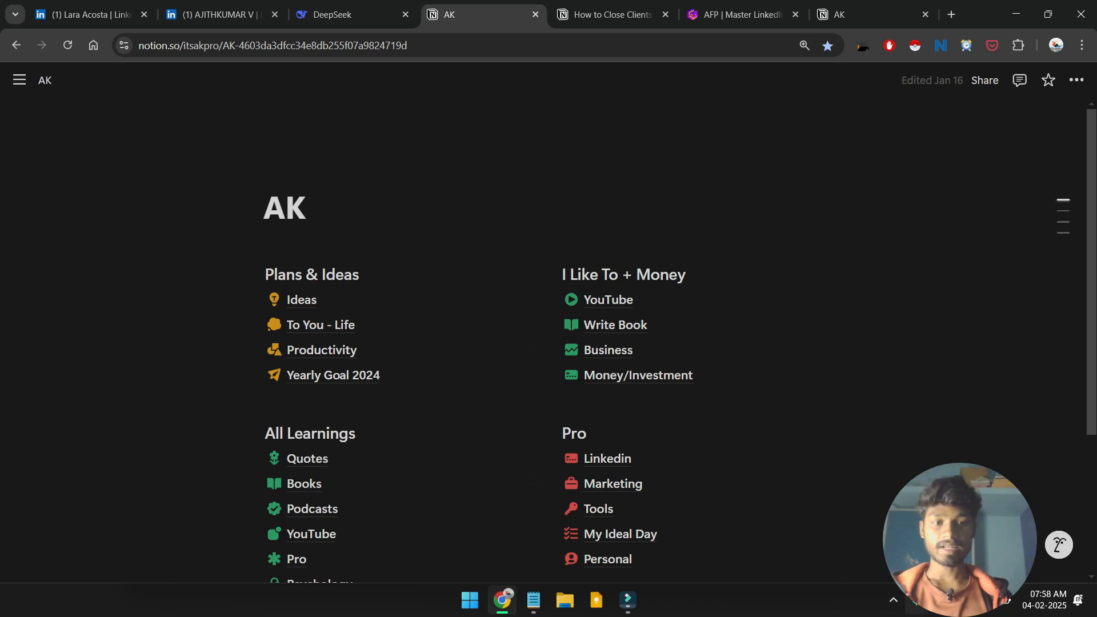
left_click(901, 606)
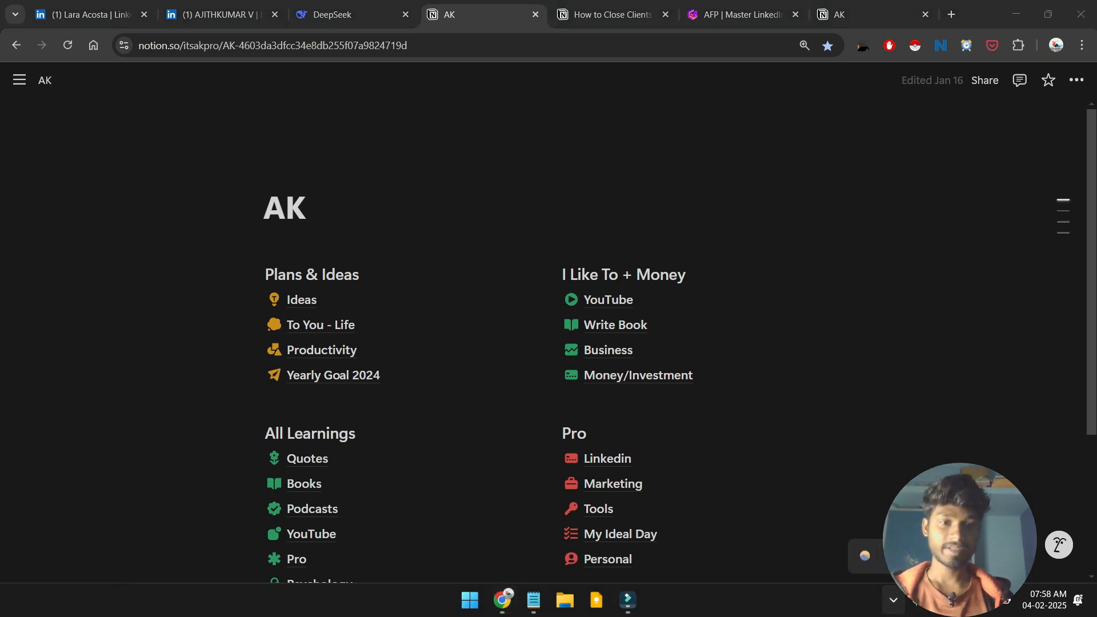
left_click(864, 555)
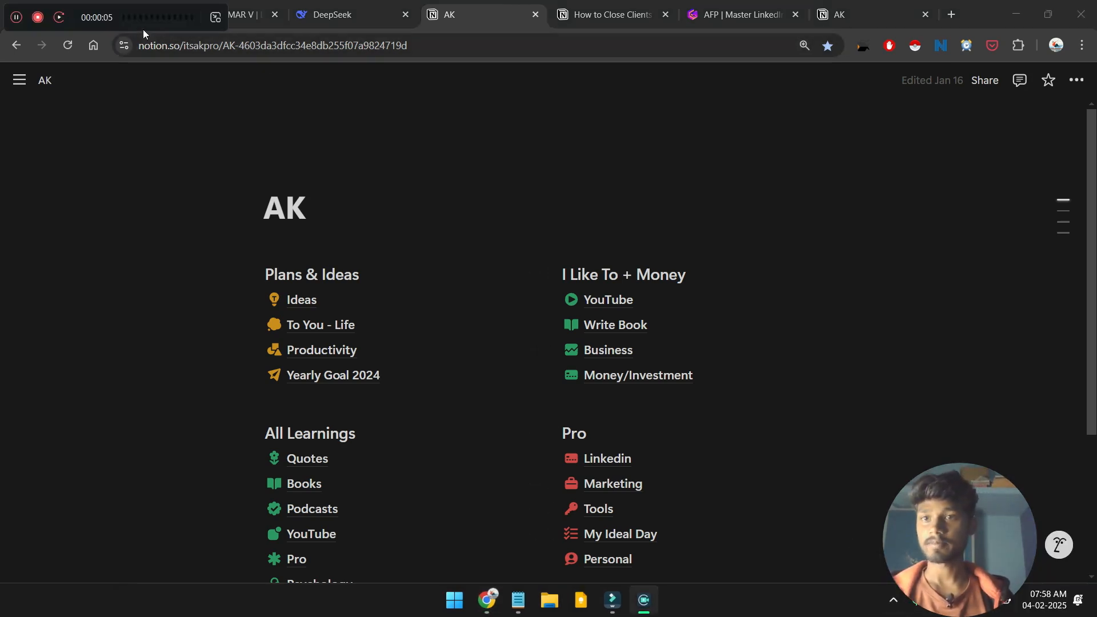
left_click_drag(148, 20, 151, 607)
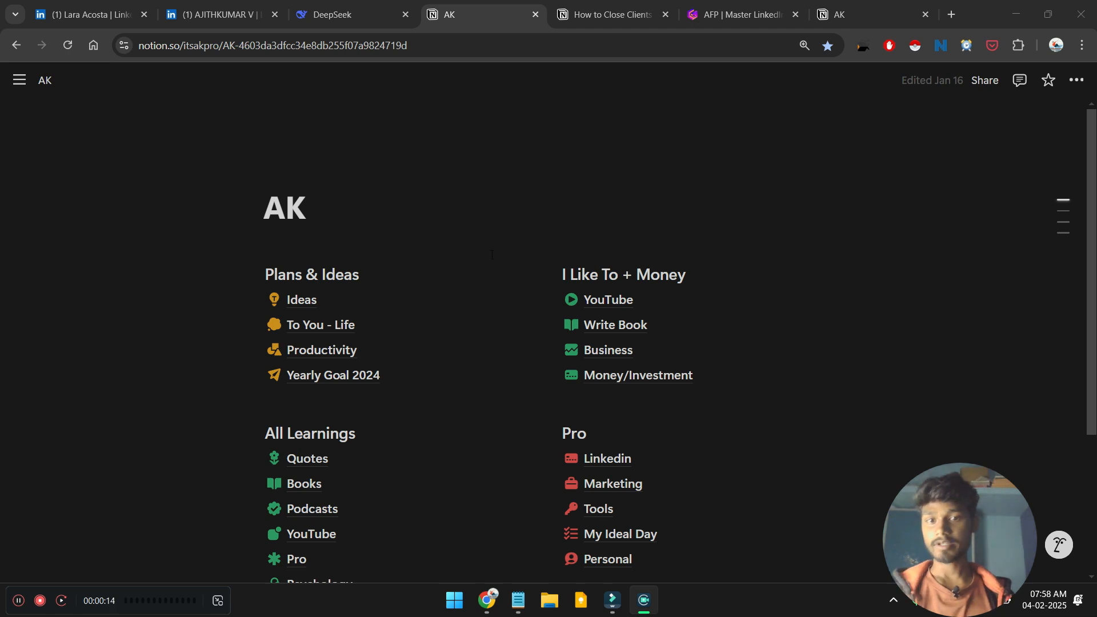
scroll(873, 198, "down", 2)
scroll(874, 198, "up", 1)
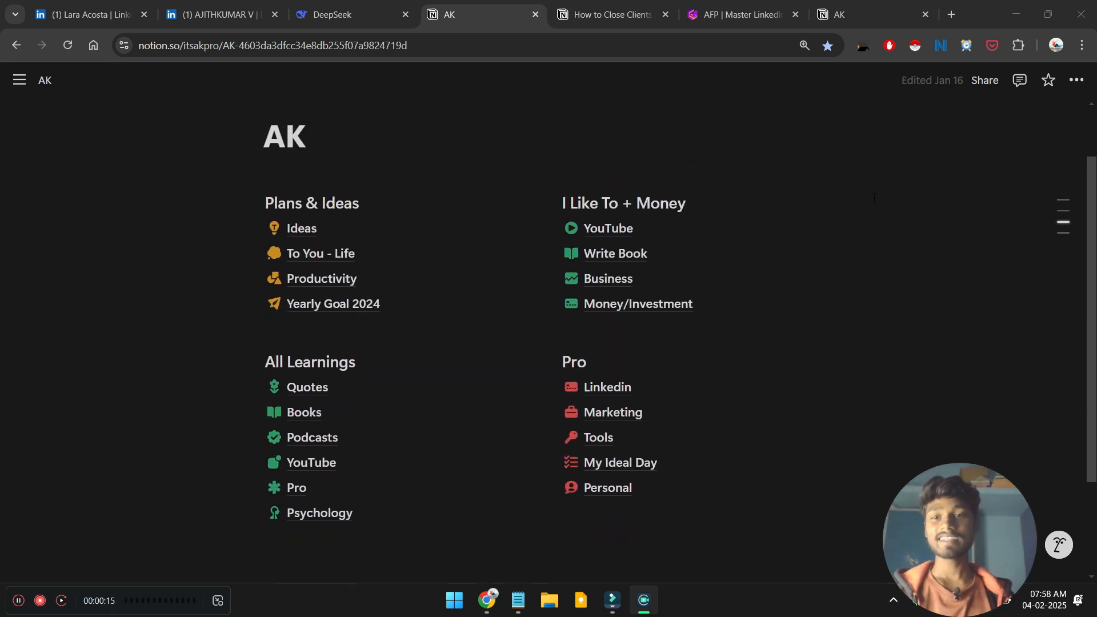
Step: Open the AK 2025 page from the private pages and collapse the page navigation
left_click(19, 80)
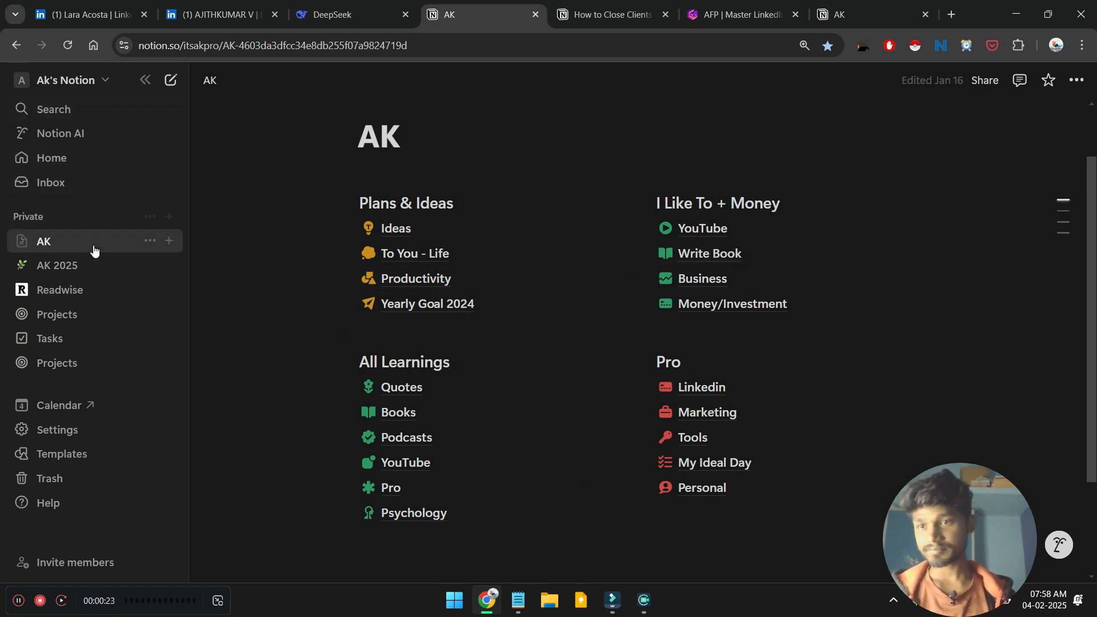
left_click(92, 272)
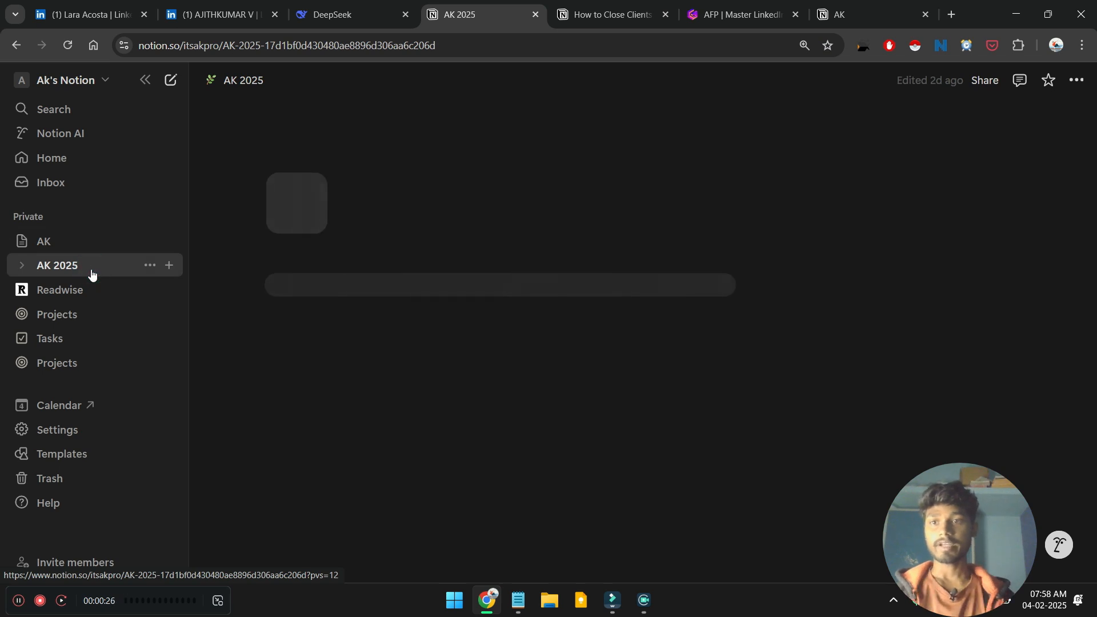
left_click(145, 81)
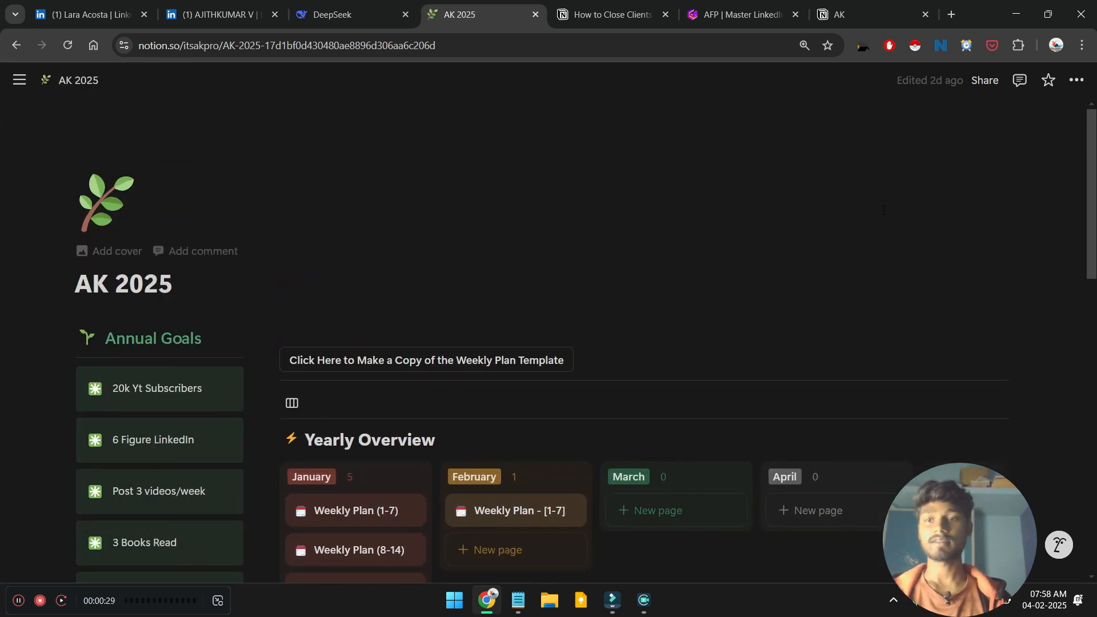
Step: Examine the AK 2025 page title and the goals listed under Annual Goals, highlighting the entries along the way
left_click_drag(175, 283, 76, 284)
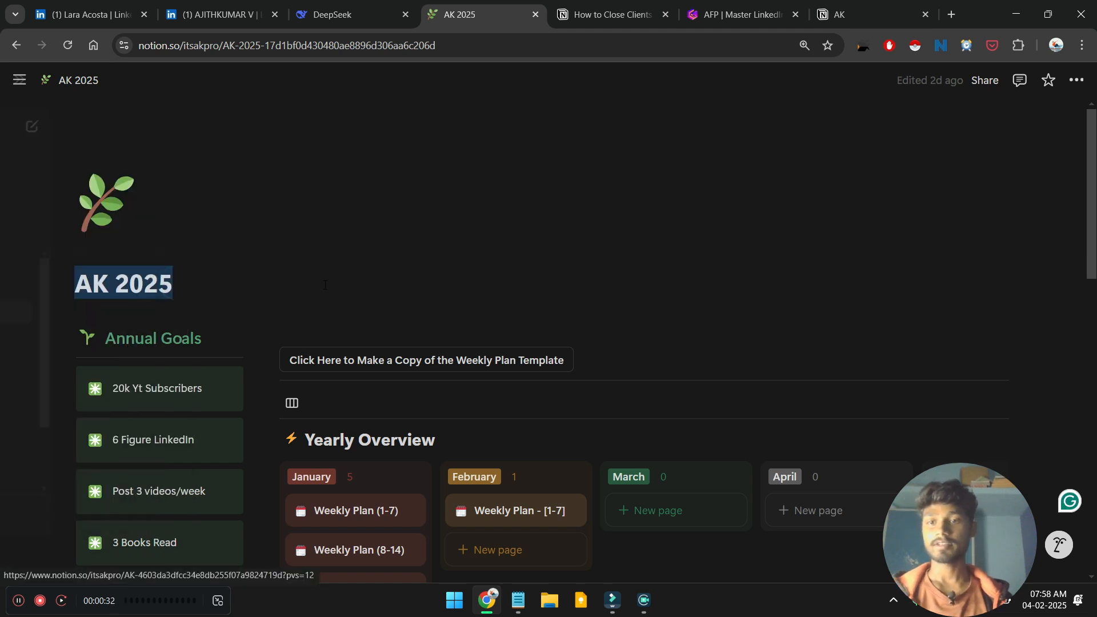
left_click(366, 257)
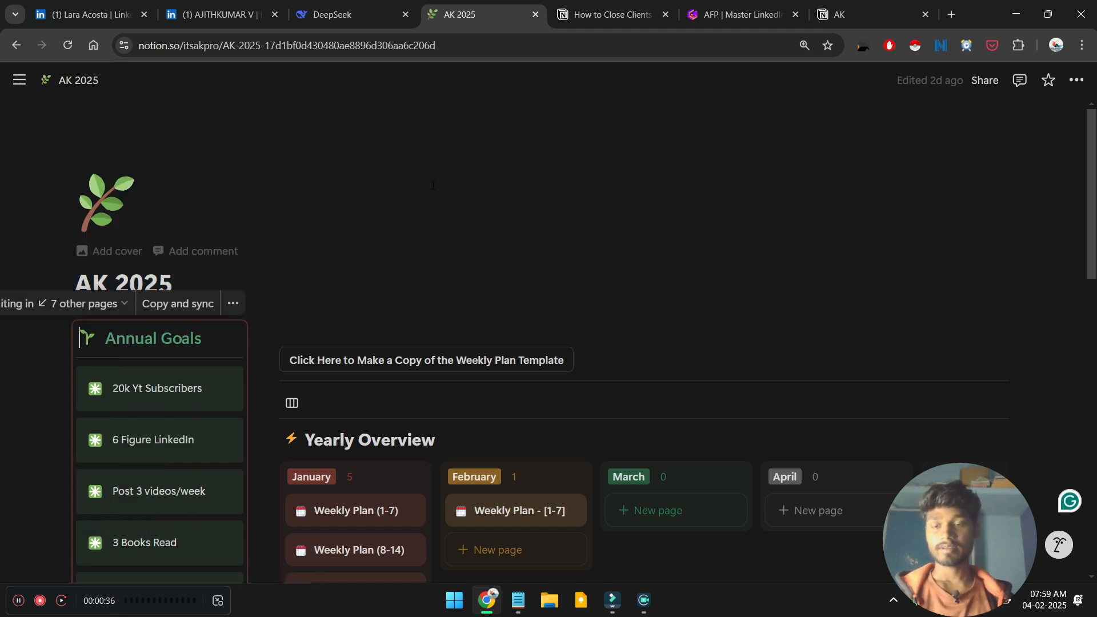
left_click(390, 180)
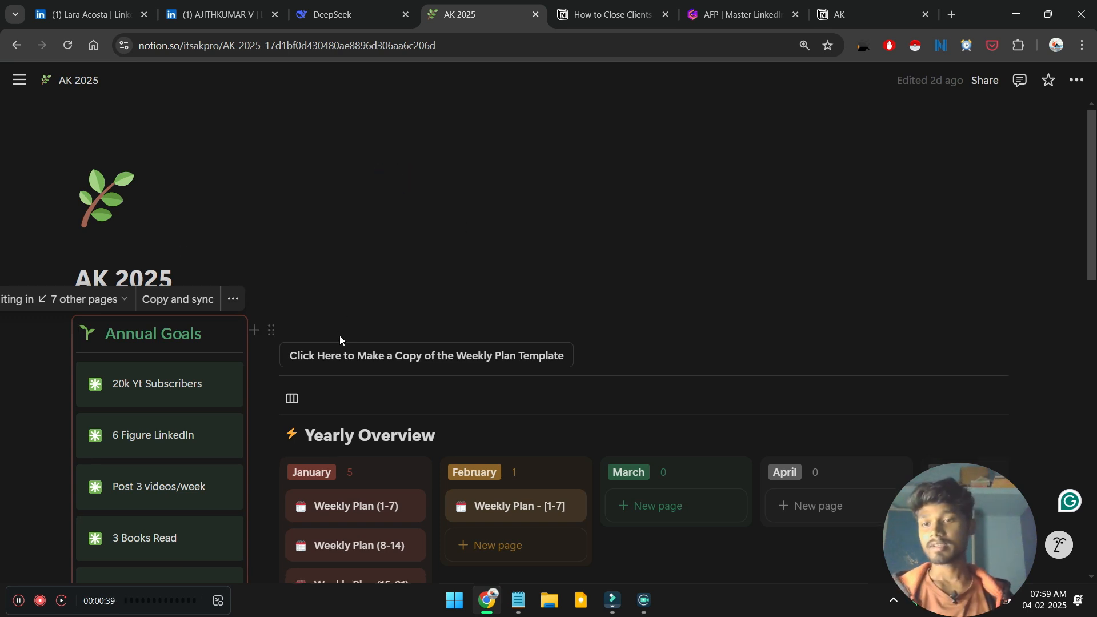
scroll(182, 245, "down", 2)
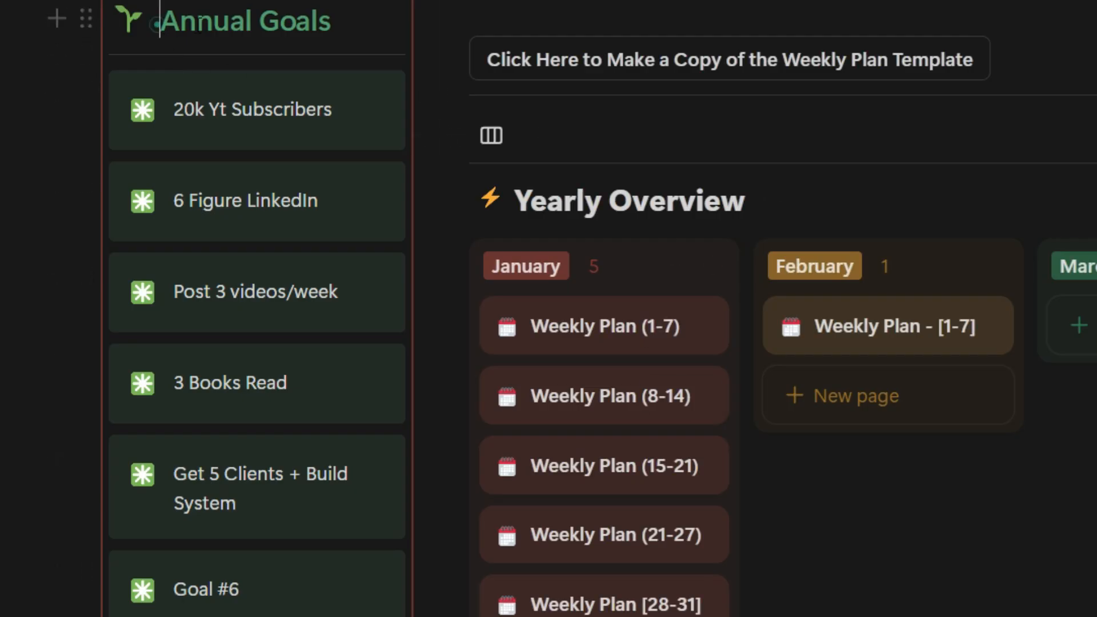
triple_click(155, 24)
left_click(277, 29)
left_click_drag(204, 108, 297, 111)
left_click_drag(194, 195, 301, 203)
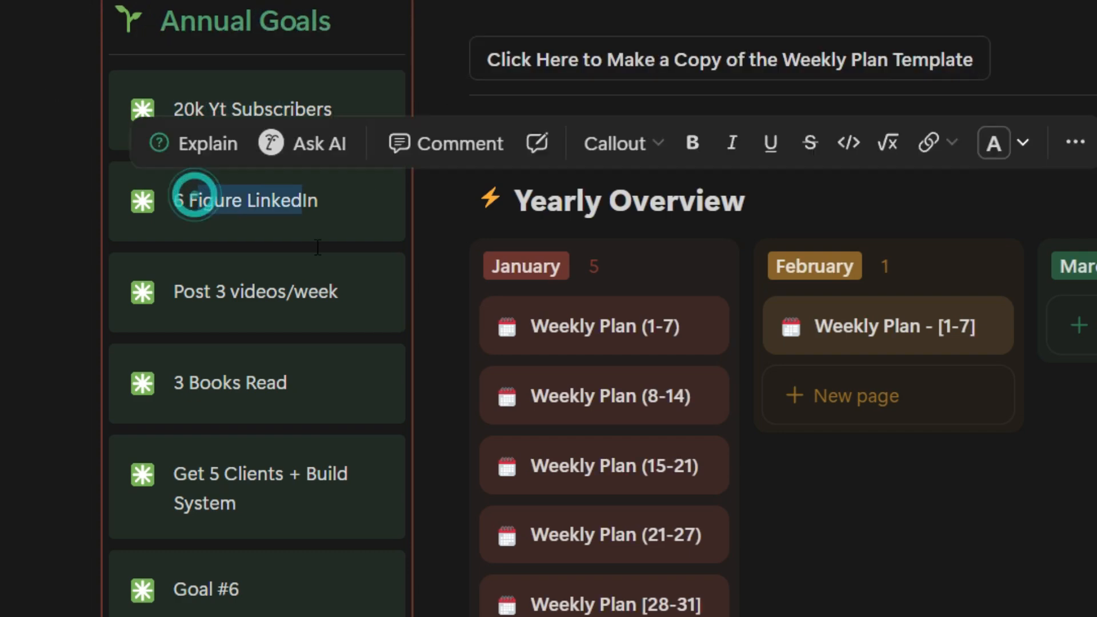
scroll(251, 212, "down", 4)
left_click_drag(234, 127, 242, 130)
left_click(256, 227)
scroll(257, 227, "up", 6)
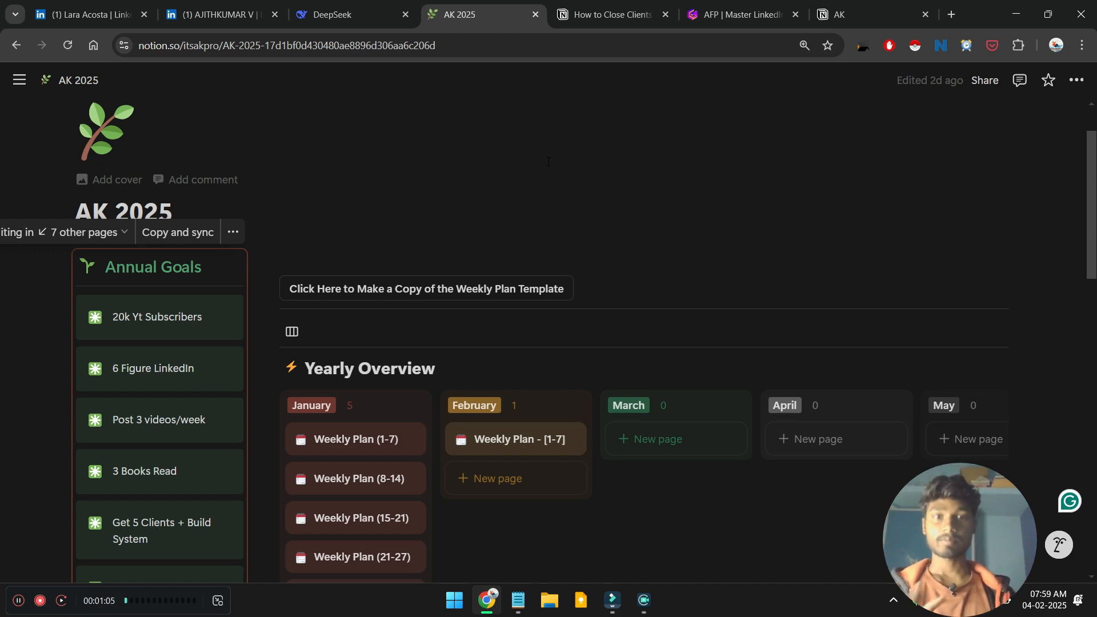
Step: Look over the Parking Lot board and highlight the notes on YouTube video uploading and shoot days
scroll(552, 164, "down", 7)
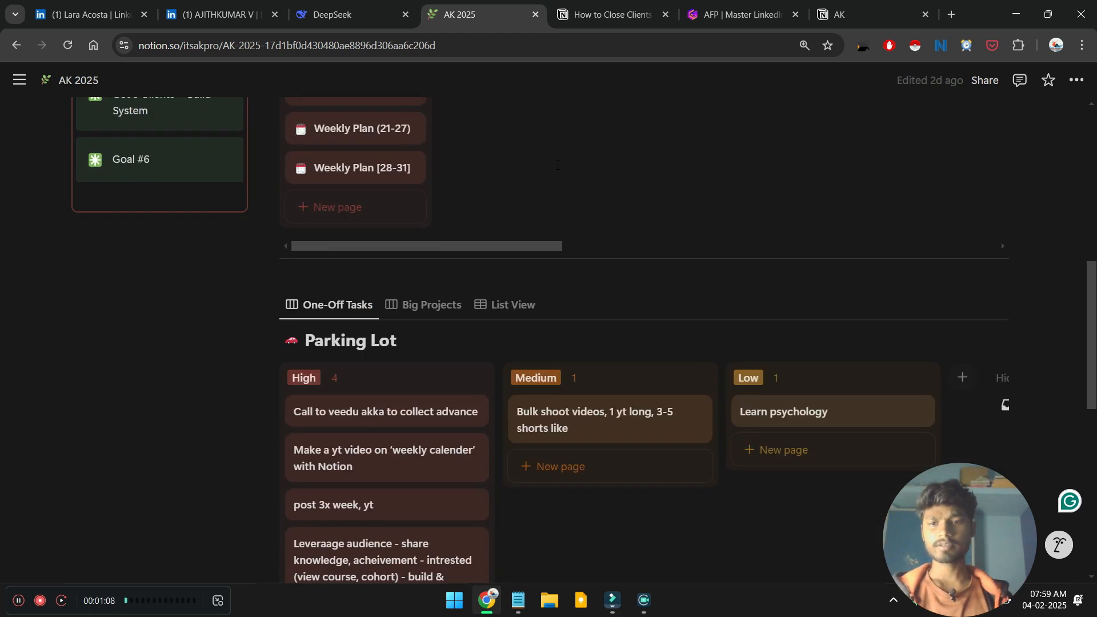
scroll(558, 166, "down", 7)
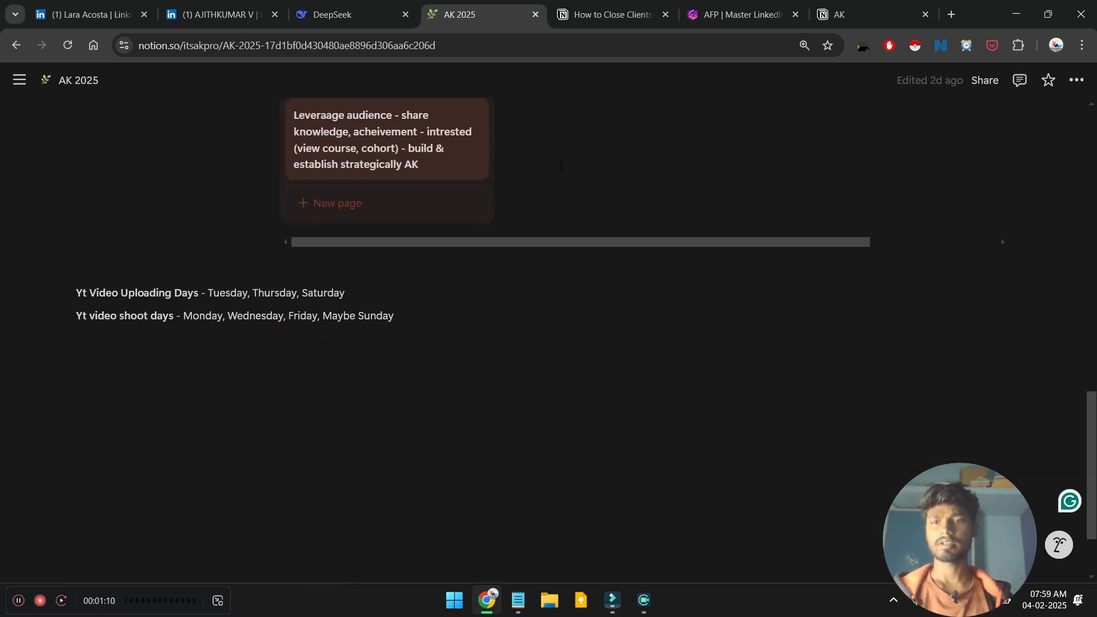
left_click_drag(403, 316, 61, 290)
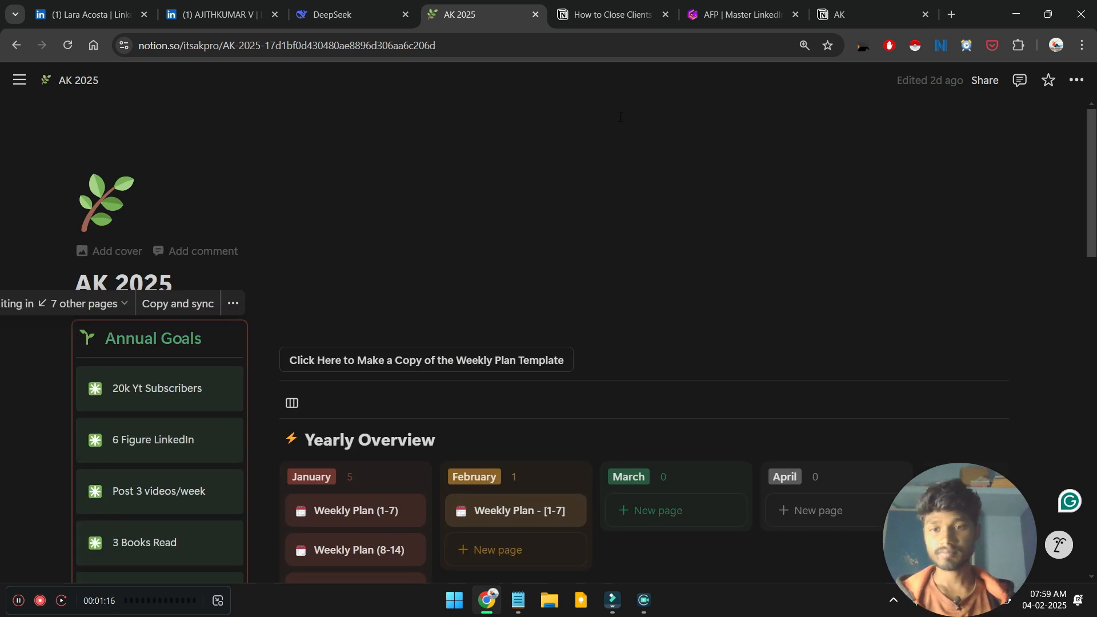
Step: Look across the month columns of the Yearly Overview board and return to January
scroll(582, 237, "down", 5)
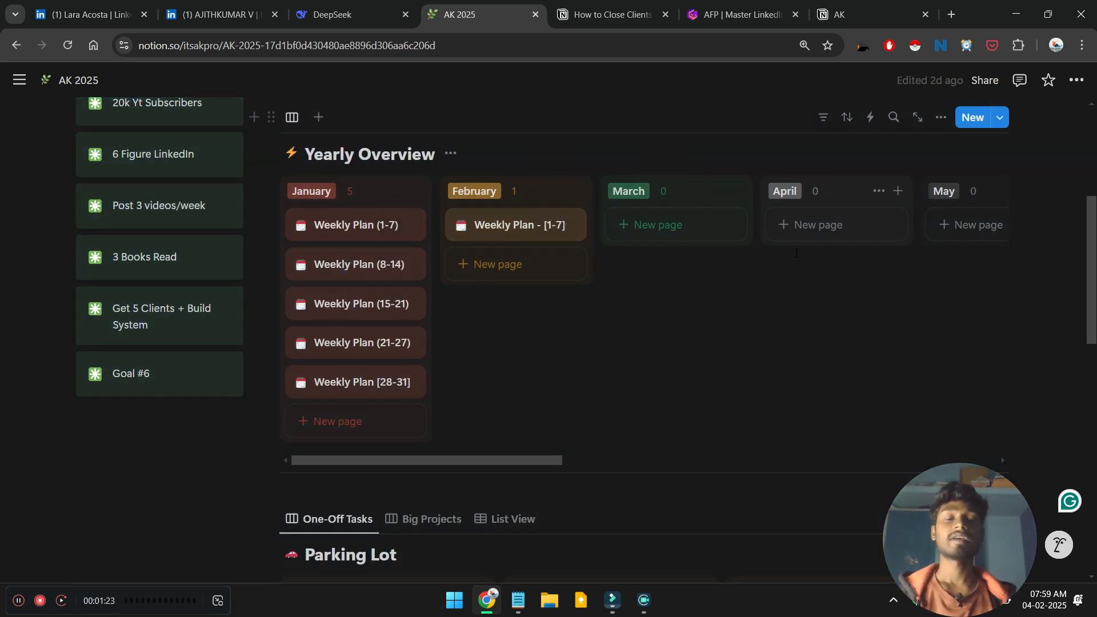
scroll(796, 252, "right", 10)
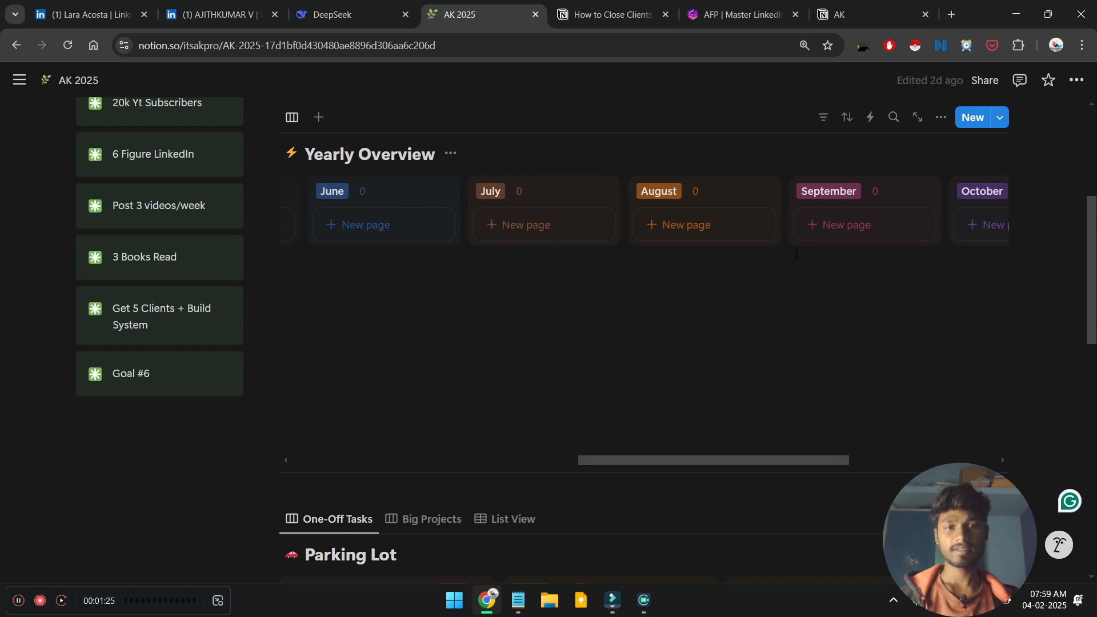
scroll(796, 253, "right", 5)
scroll(796, 253, "left", 15)
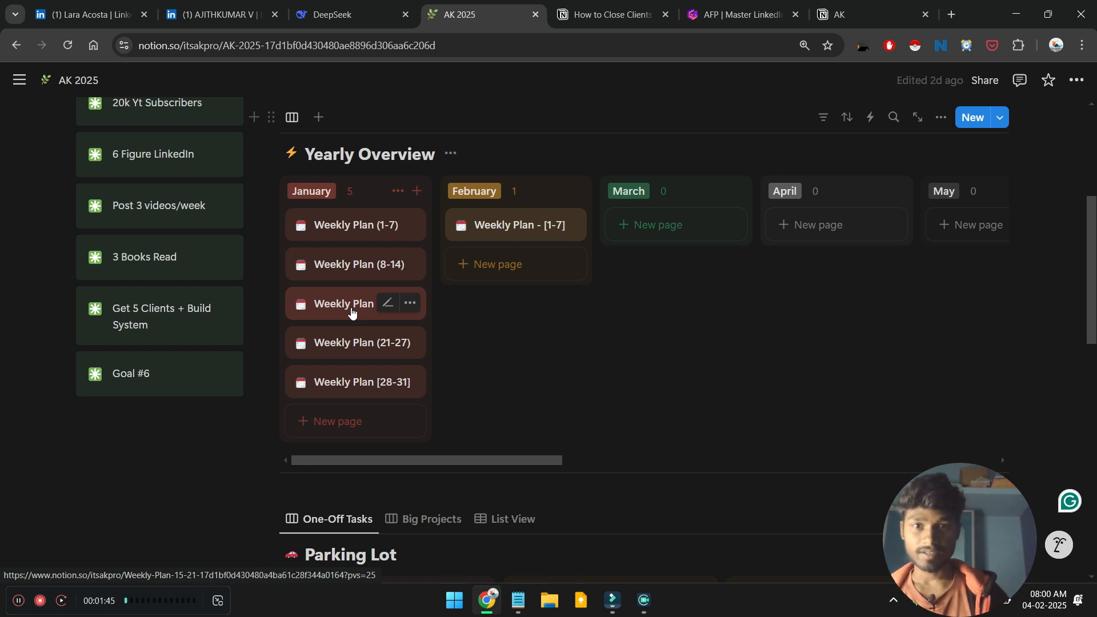
Step: Open the Weekly Plan (15-21) page from January in the Yearly Overview as a full page
scroll(352, 311, "up", 2)
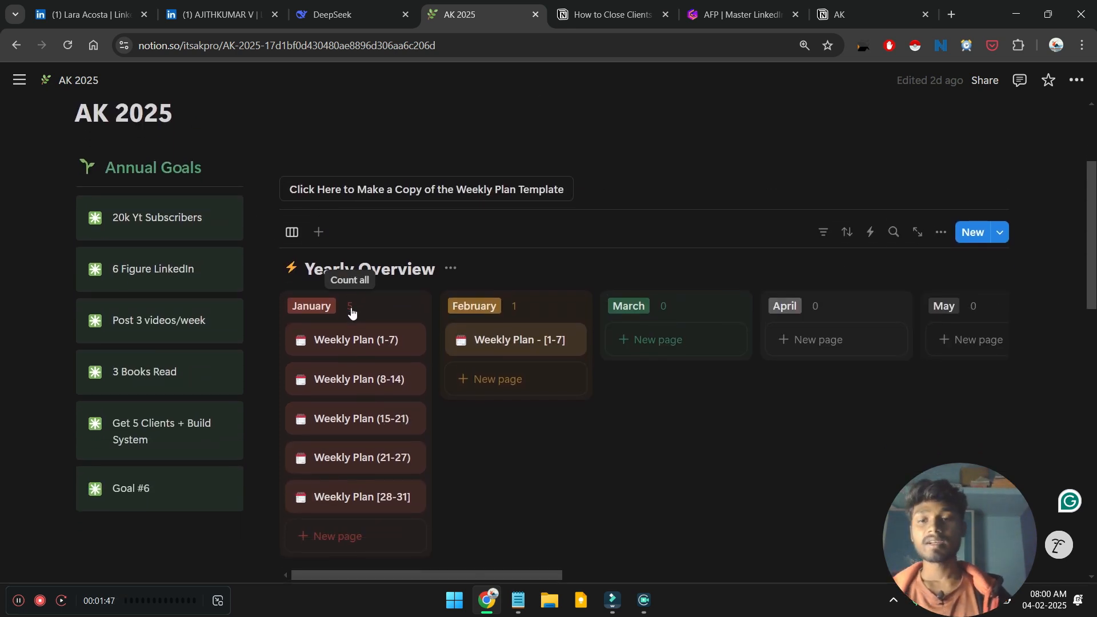
left_click(330, 434)
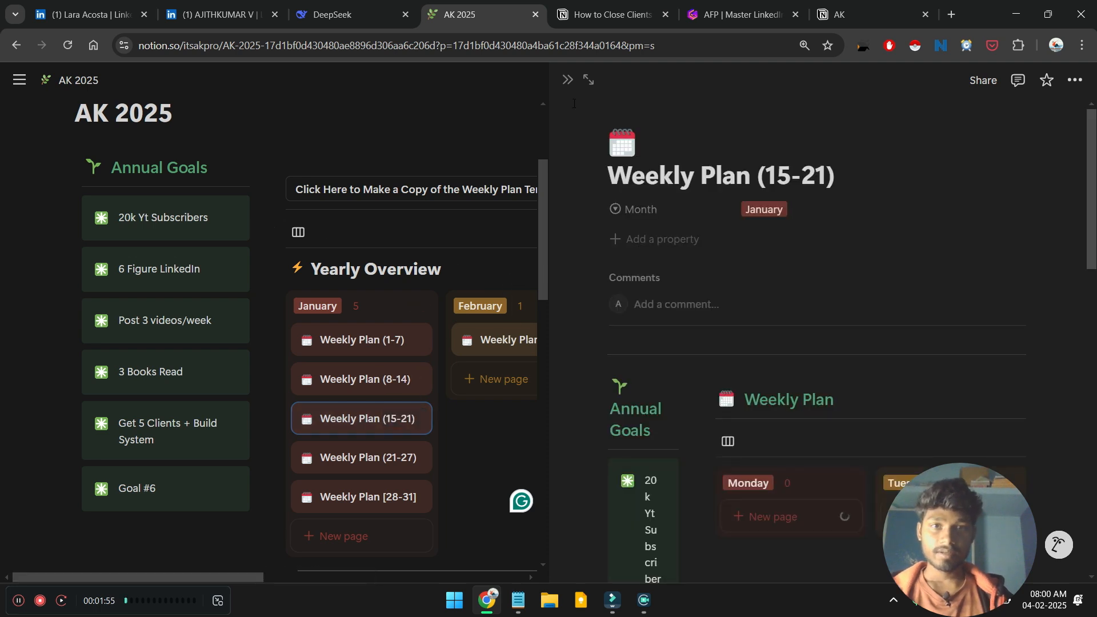
left_click(585, 83)
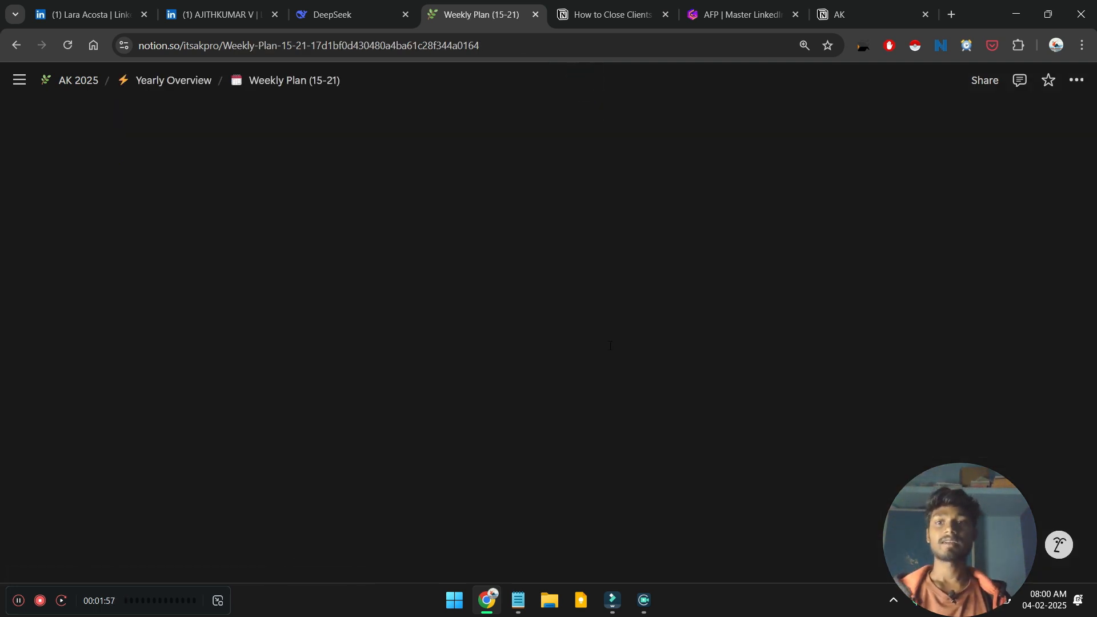
Step: Look over the Weekly Plan board's day columns from Monday through Sunday
scroll(599, 343, "down", 2)
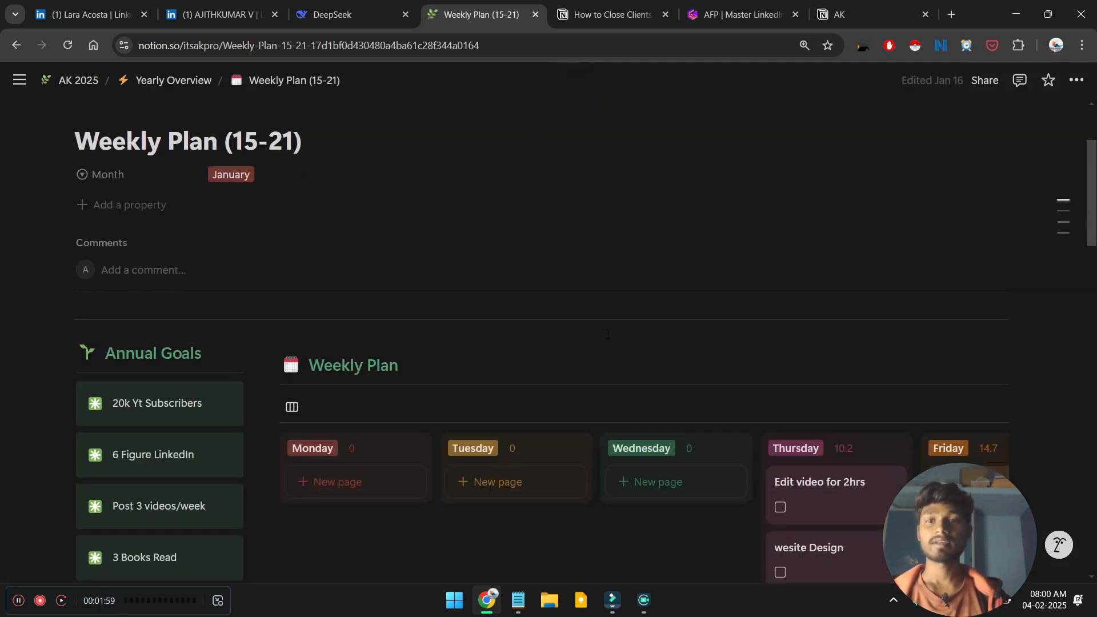
scroll(475, 279, "down", 1)
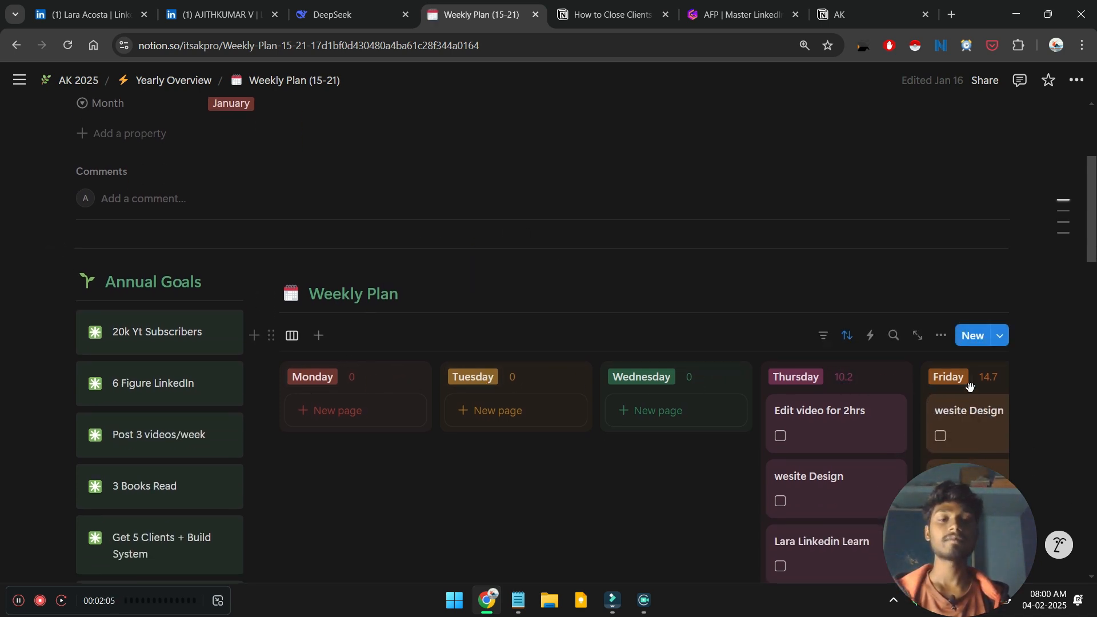
scroll(970, 386, "right", 7)
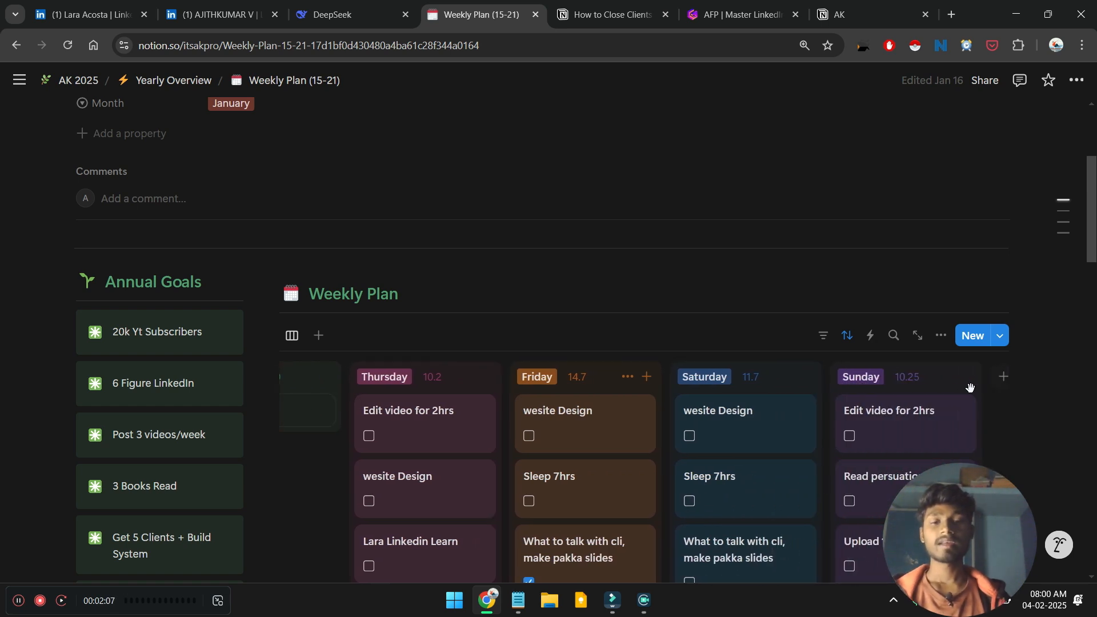
scroll(964, 403, "down", 4)
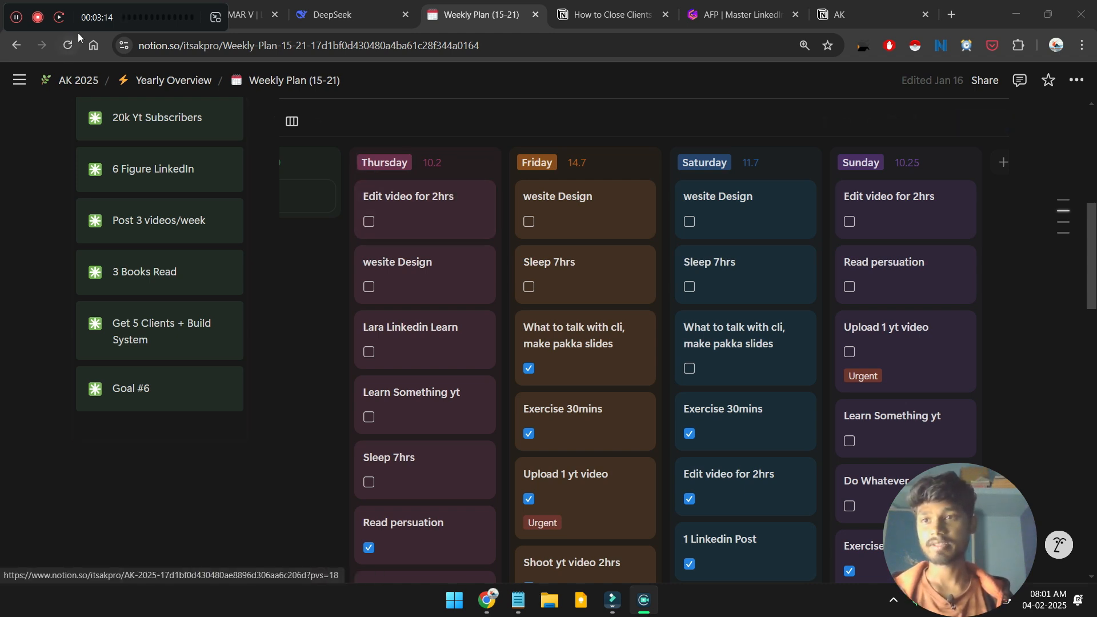
left_click_drag(131, 16, 123, 601)
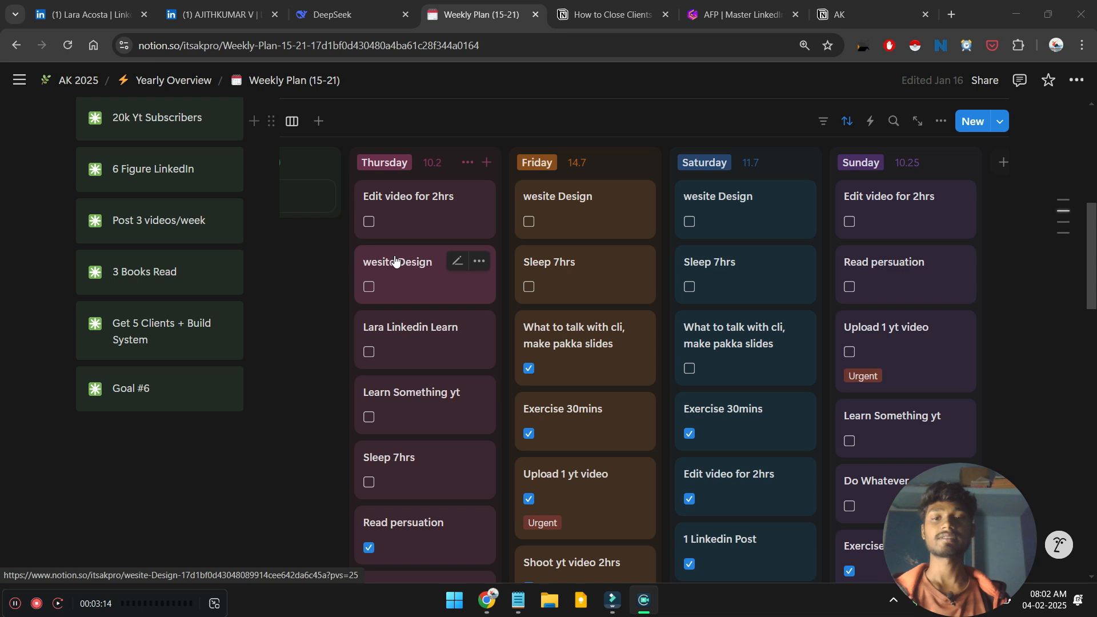
Step: Examine the completed and open tasks in the Thursday and Friday columns of the Weekly Plan board
scroll(394, 261, "down", 3)
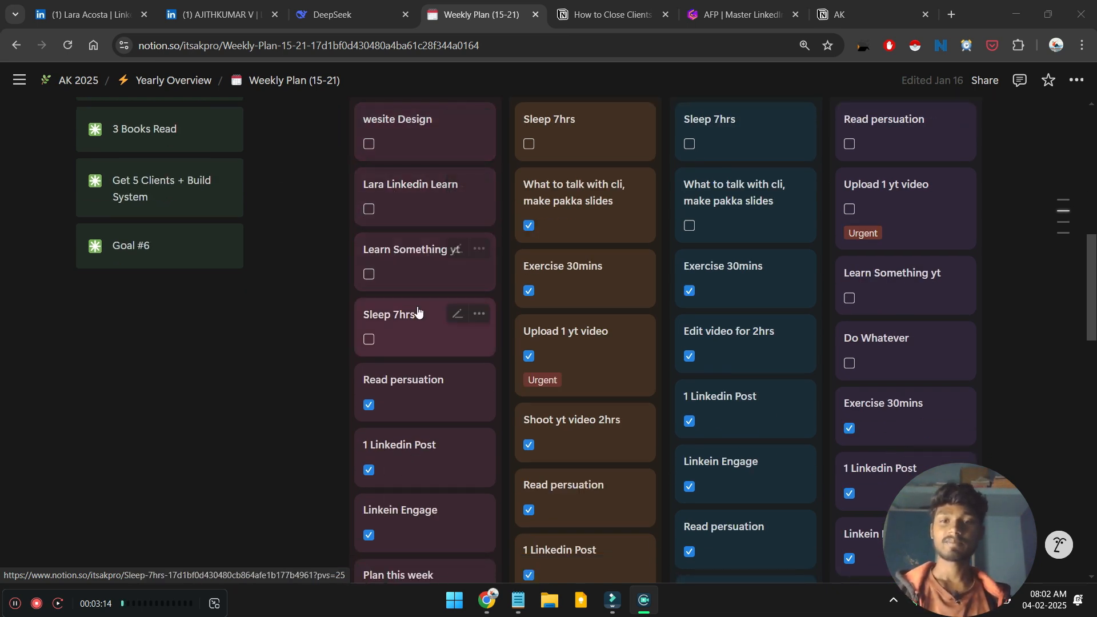
scroll(418, 317, "down", 1)
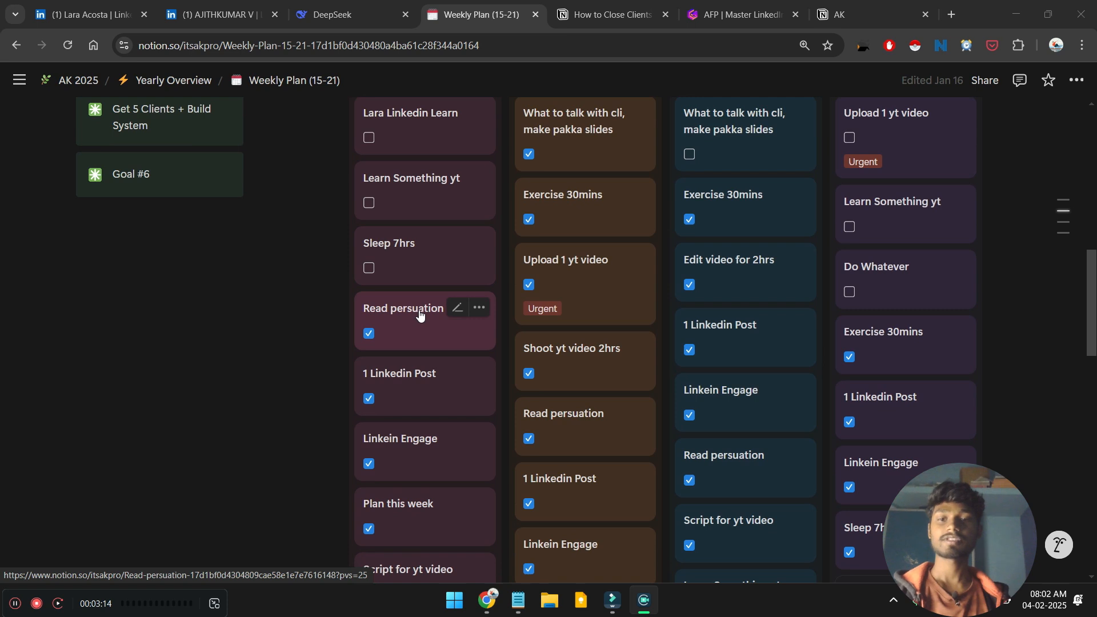
scroll(419, 314, "down", 1)
scroll(429, 339, "down", 1)
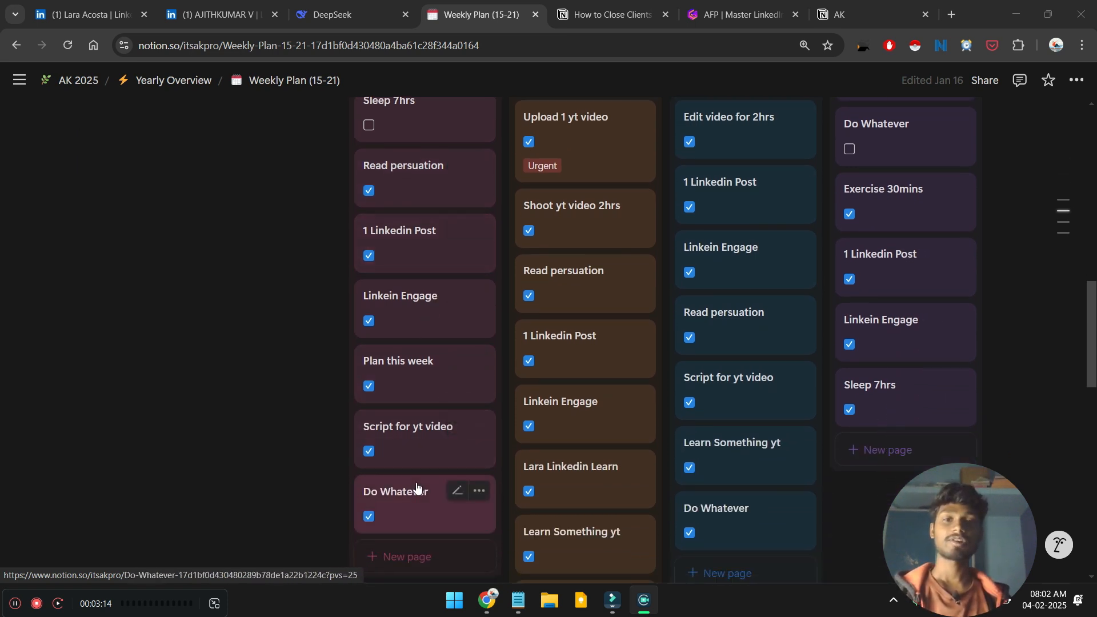
scroll(416, 487, "up", 5)
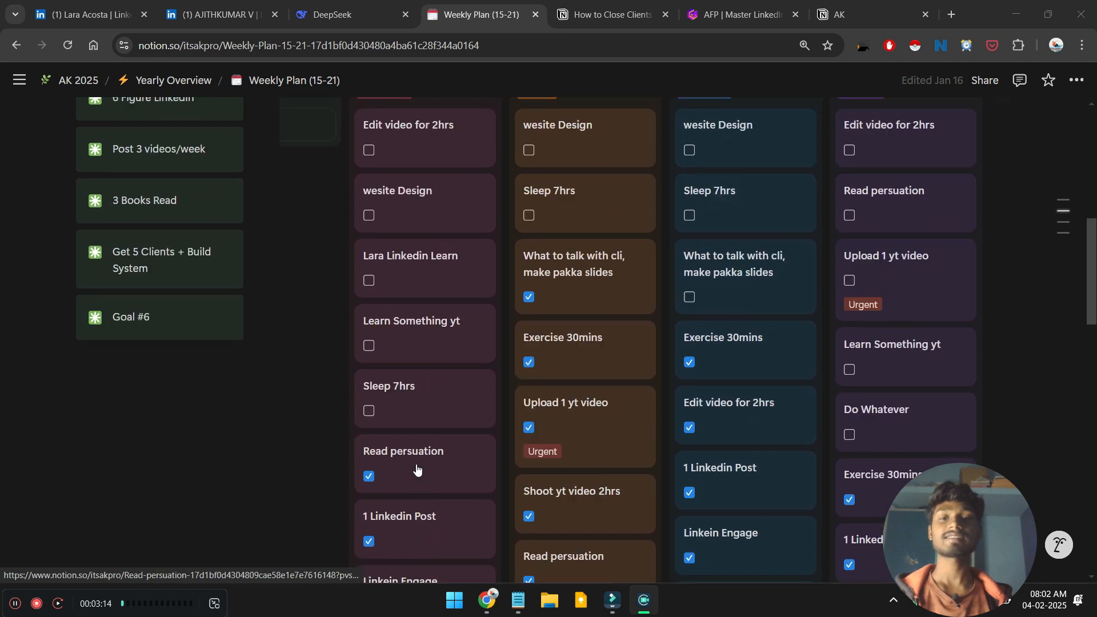
scroll(419, 399, "up", 1)
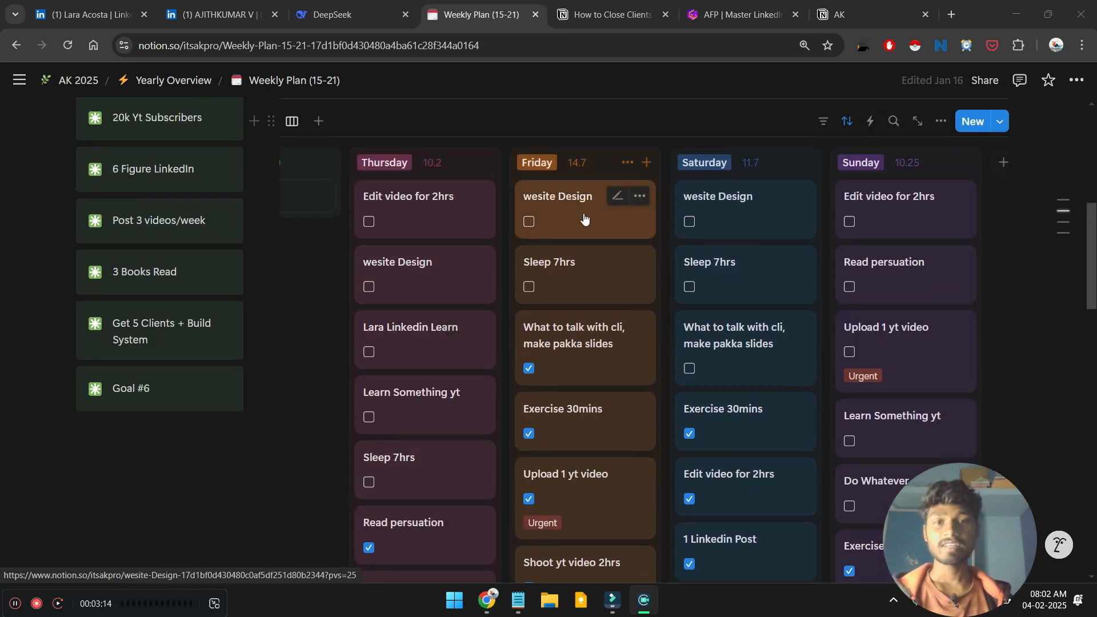
scroll(587, 220, "down", 6)
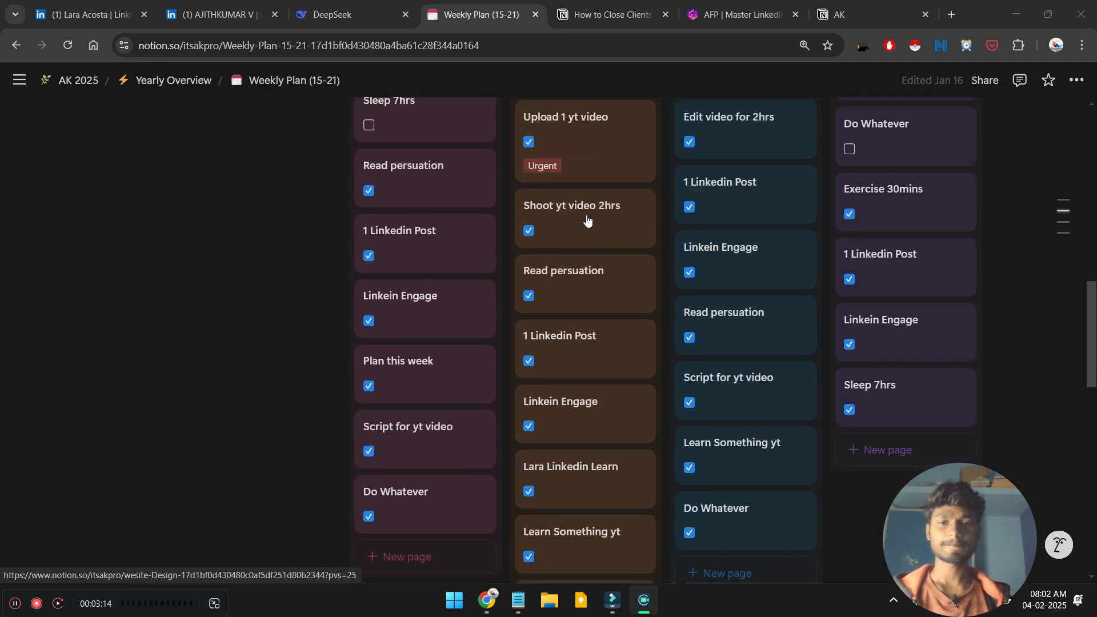
scroll(591, 223, "down", 1)
scroll(594, 226, "down", 2)
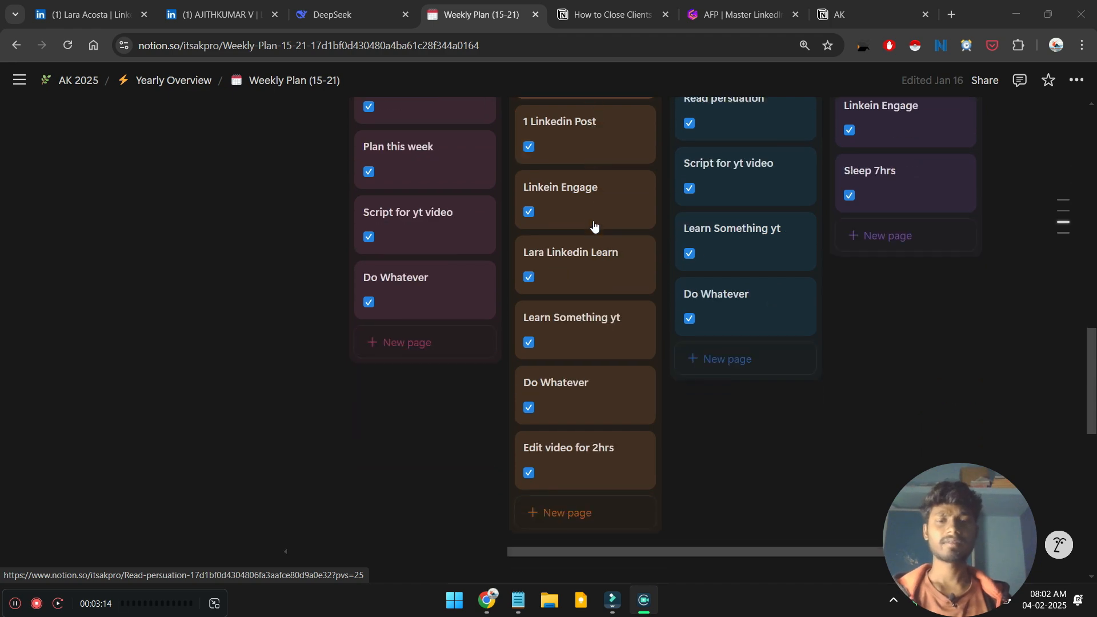
scroll(594, 226, "up", 7)
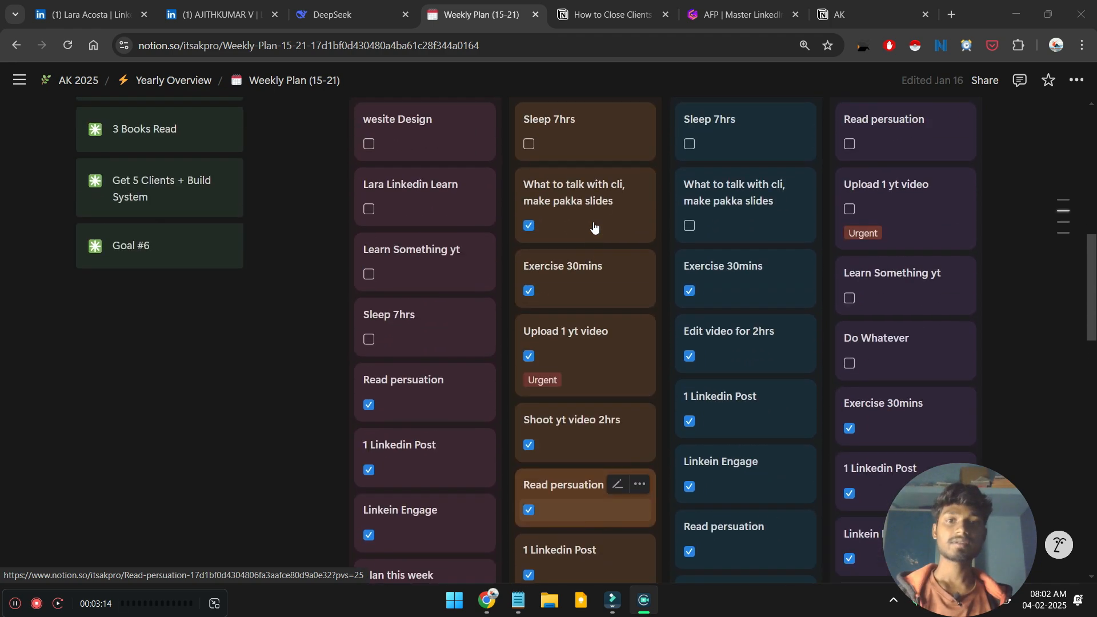
Step: Check the properties of Friday's wesite Design task, including its Time Estimate, then close the task
scroll(574, 217, "up", 3)
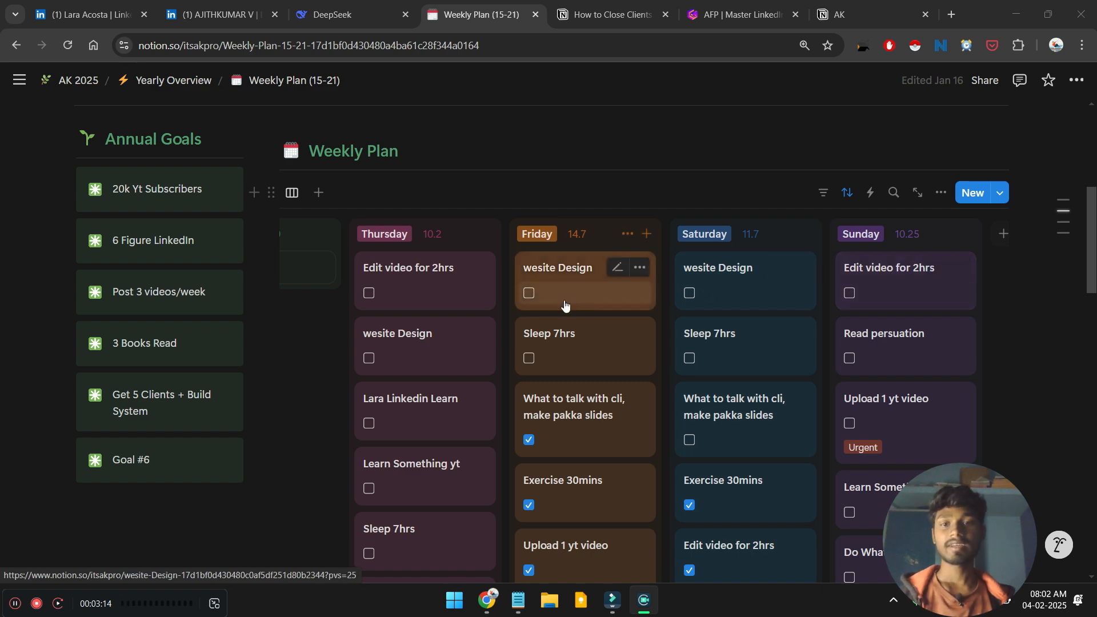
scroll(565, 305, "left", 5)
scroll(564, 306, "right", 5)
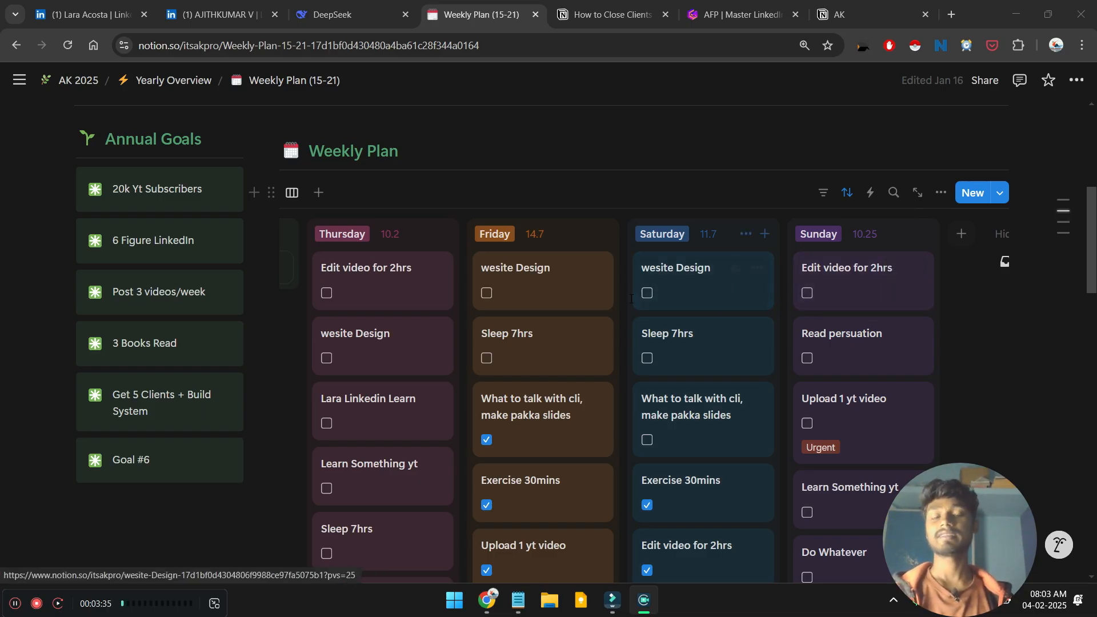
left_click(538, 275)
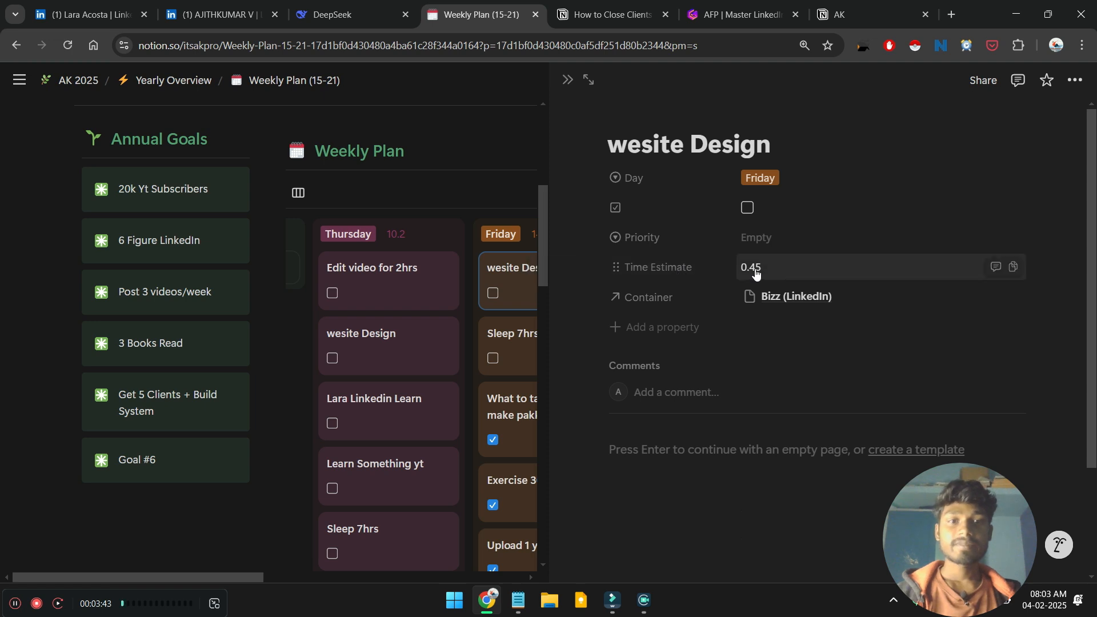
left_click(770, 267)
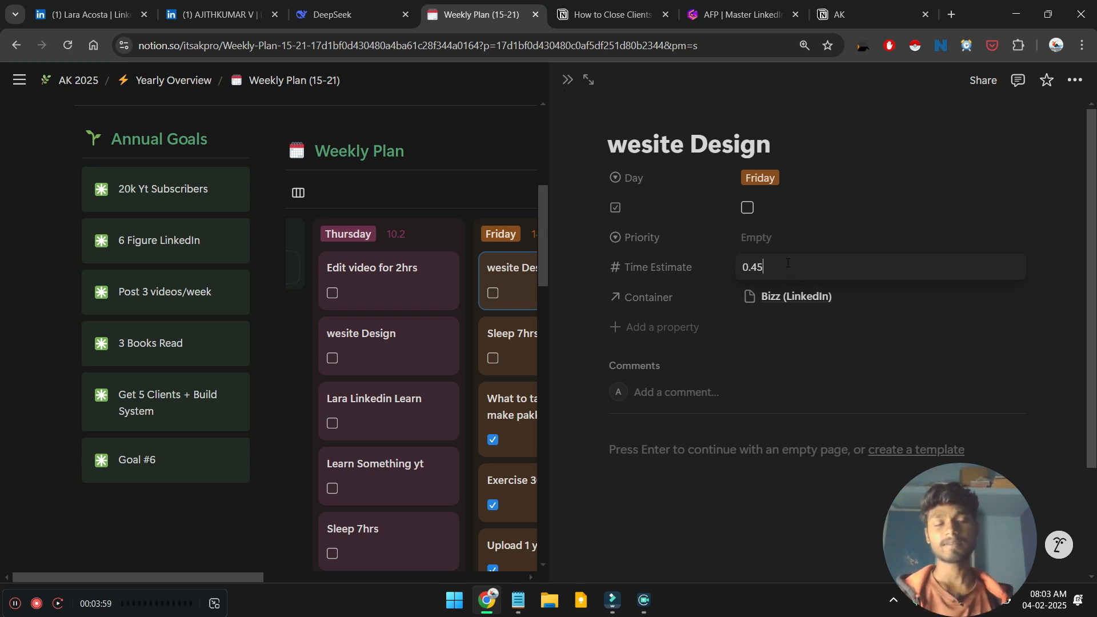
left_click(567, 80)
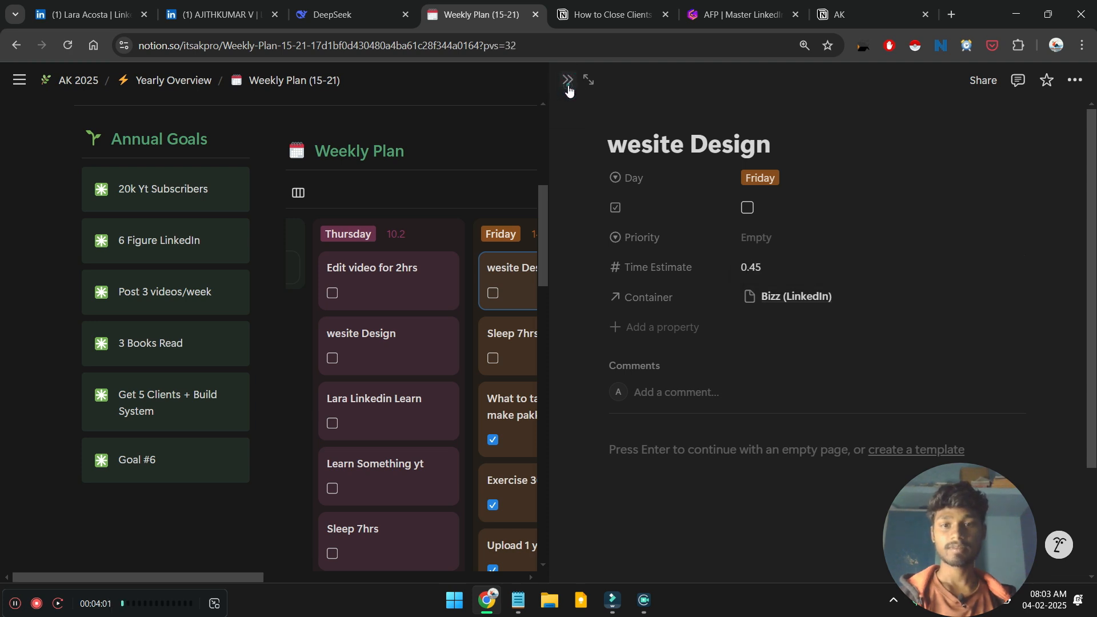
Step: Inspect the Time Estimate and the available Priority options of Friday's Upload 1 yt video task, then close the task
scroll(526, 349, "down", 3)
left_click(525, 410)
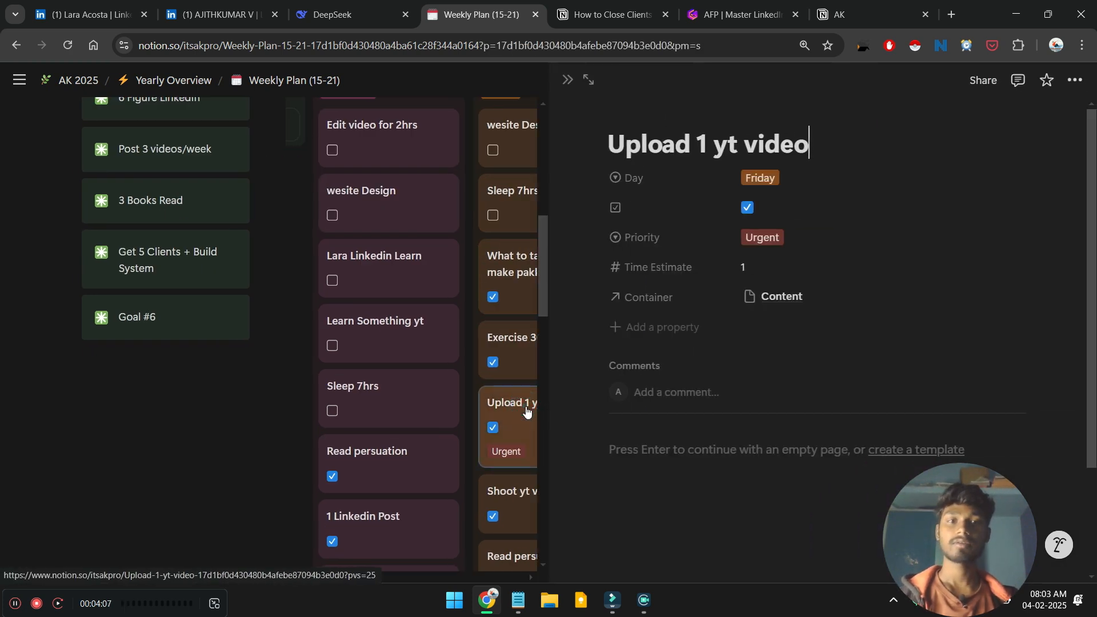
left_click(755, 265)
left_click(758, 238)
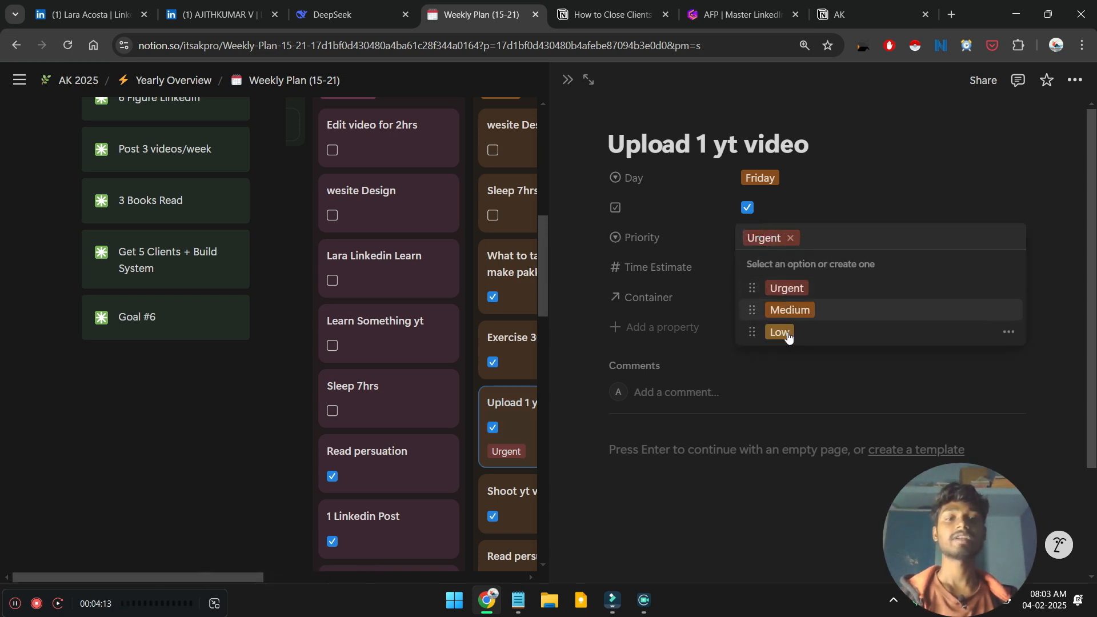
left_click(814, 236)
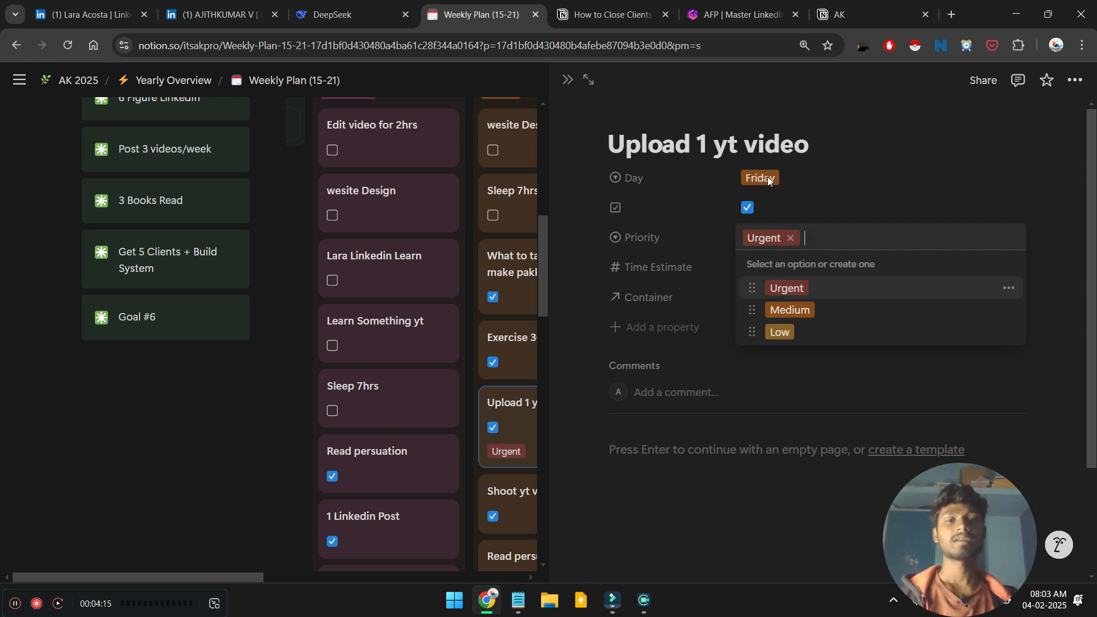
left_click(693, 381)
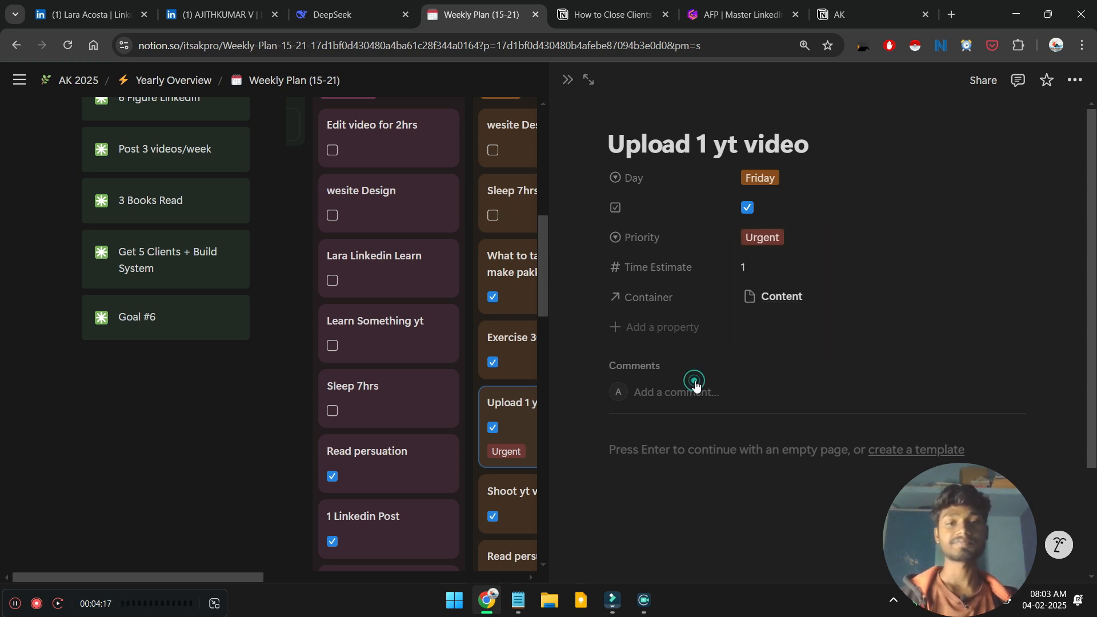
left_click(570, 80)
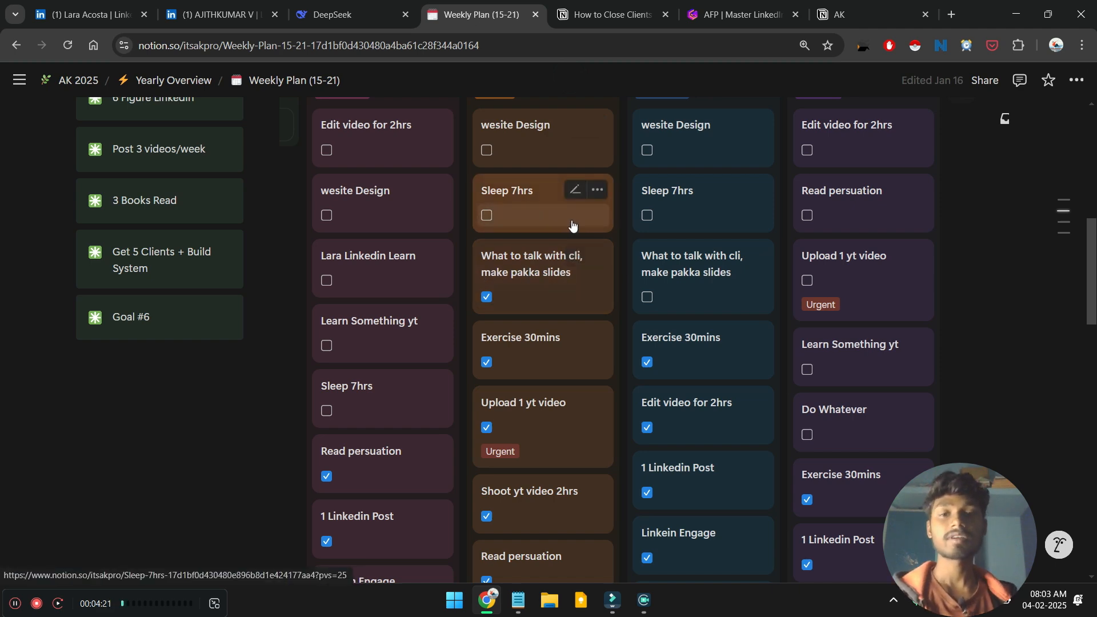
Step: Set the Time Estimate of Friday's Sleep 7hrs task to 7
scroll(571, 221, "up", 3)
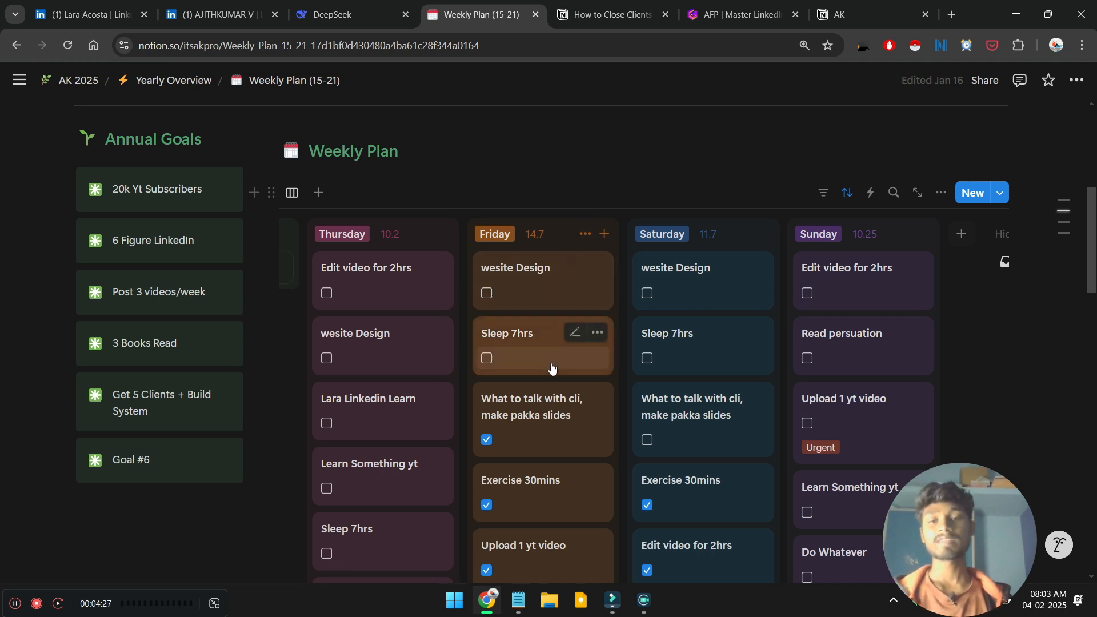
left_click(536, 346)
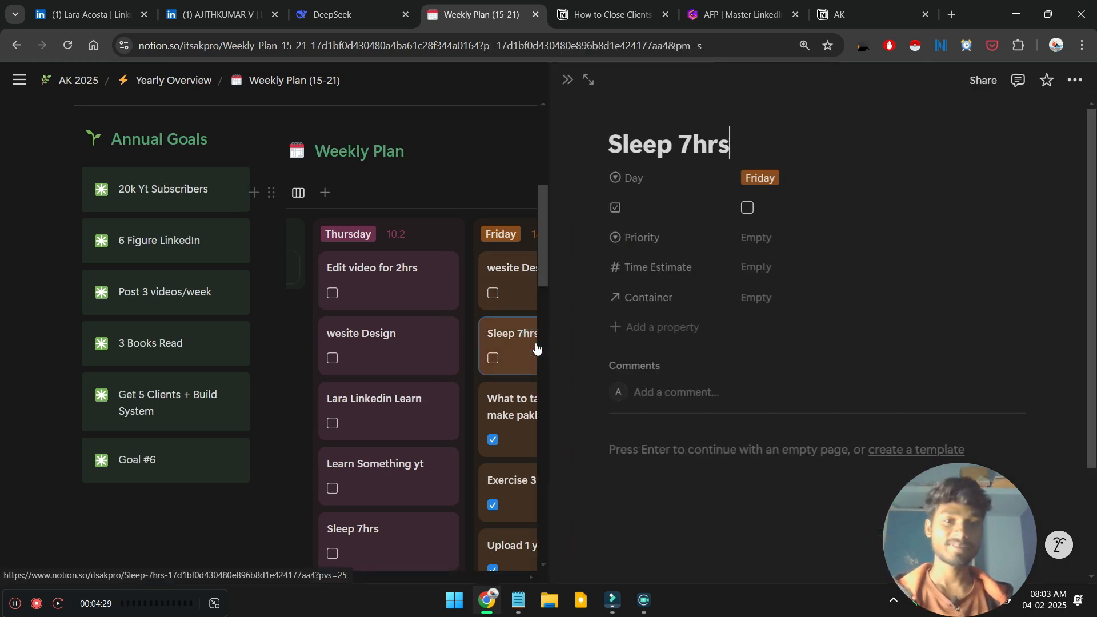
left_click(778, 263)
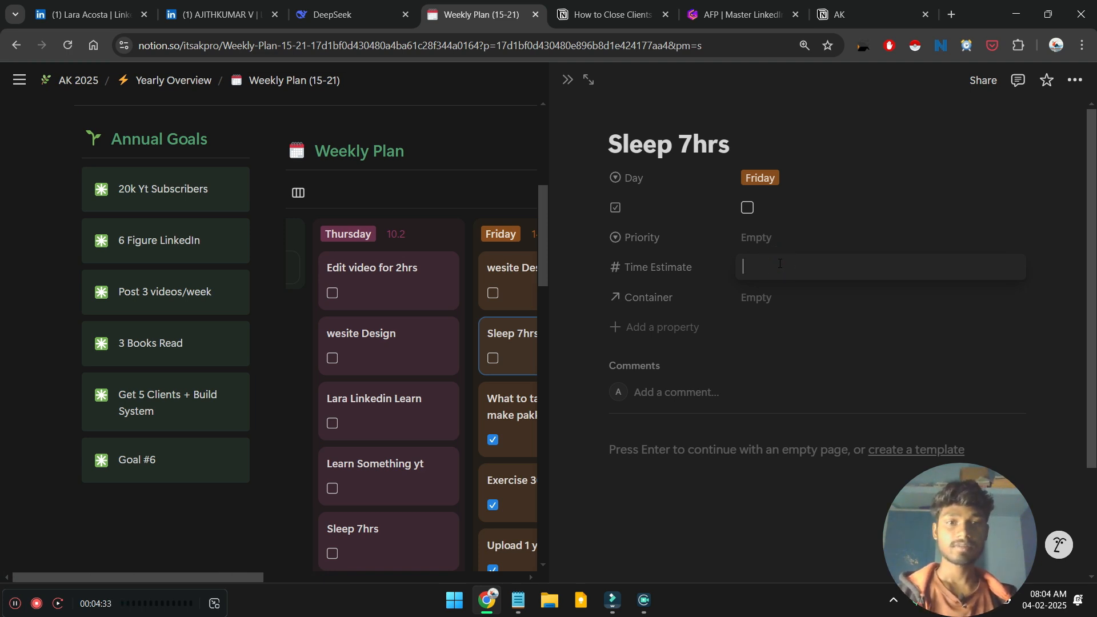
type("7")
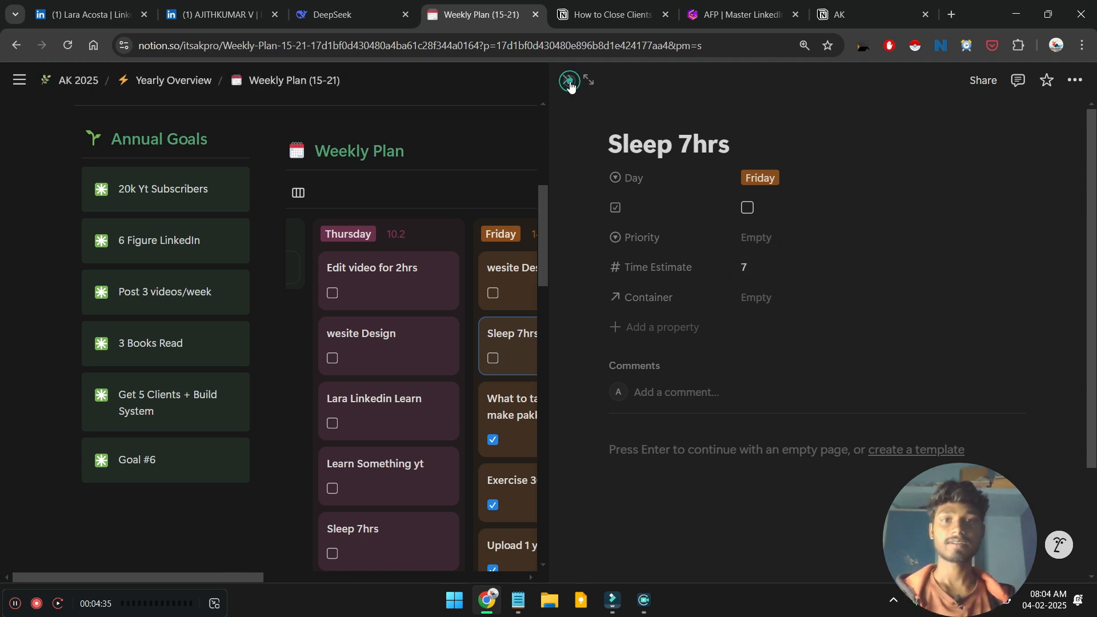
left_click(569, 81)
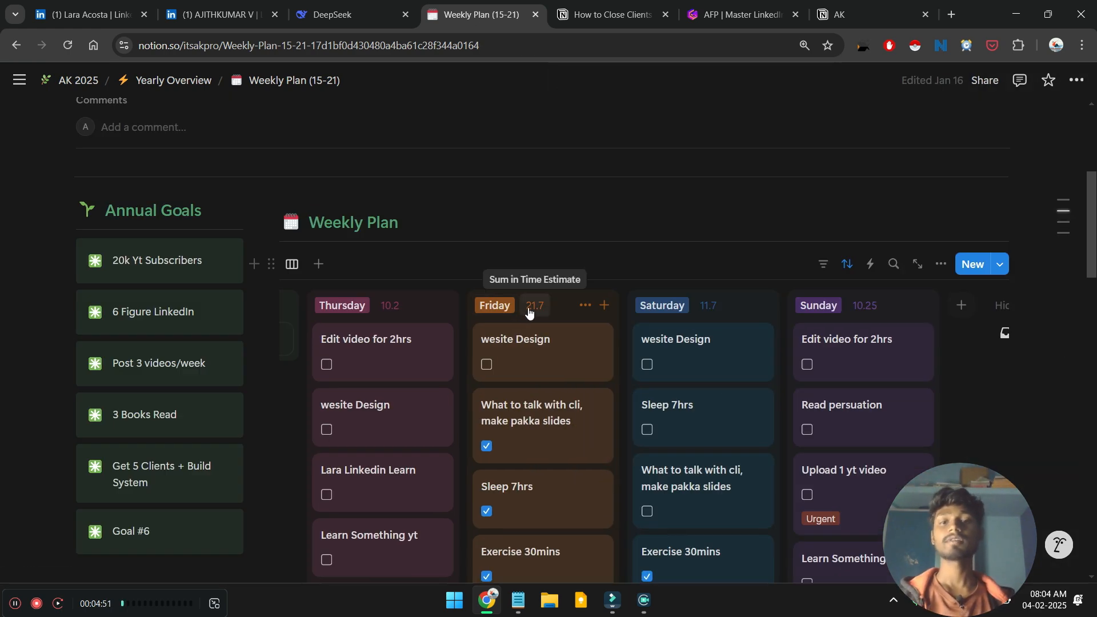
Step: Clear the Time Estimate of Friday's Sleep 7hrs task
scroll(531, 343, "down", 3)
left_click(531, 354)
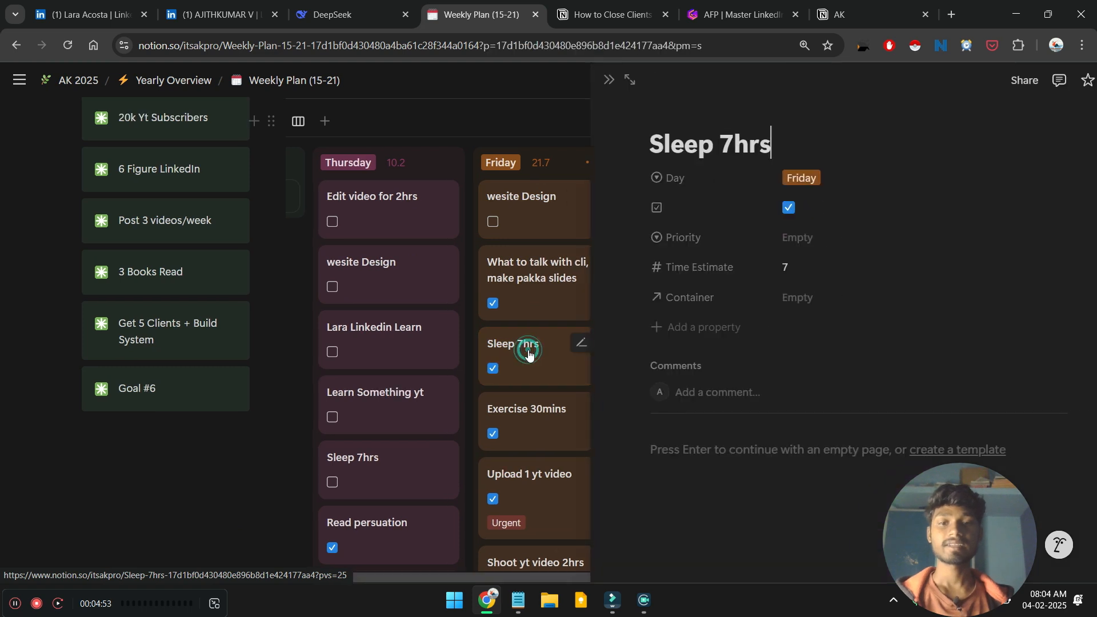
left_click(766, 269)
key("BackSpace")
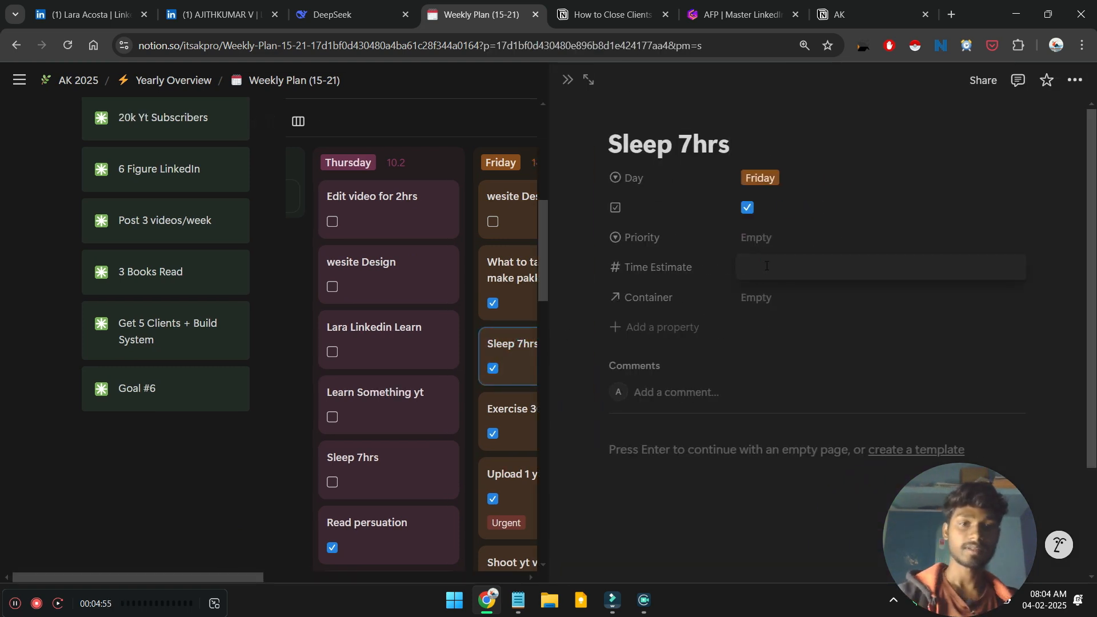
left_click(567, 80)
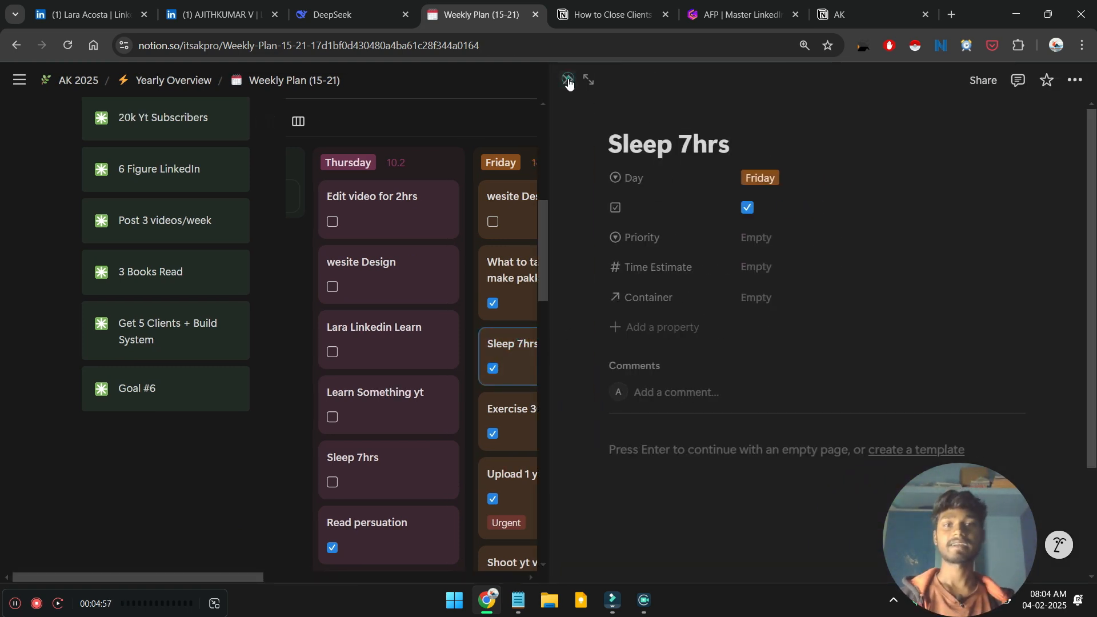
Step: Mark wesite Design done on Friday and Saturday, plus Saturday's Sleep 7hrs and What to talk with cli, make pakka slides tasks
scroll(556, 217, "up", 1)
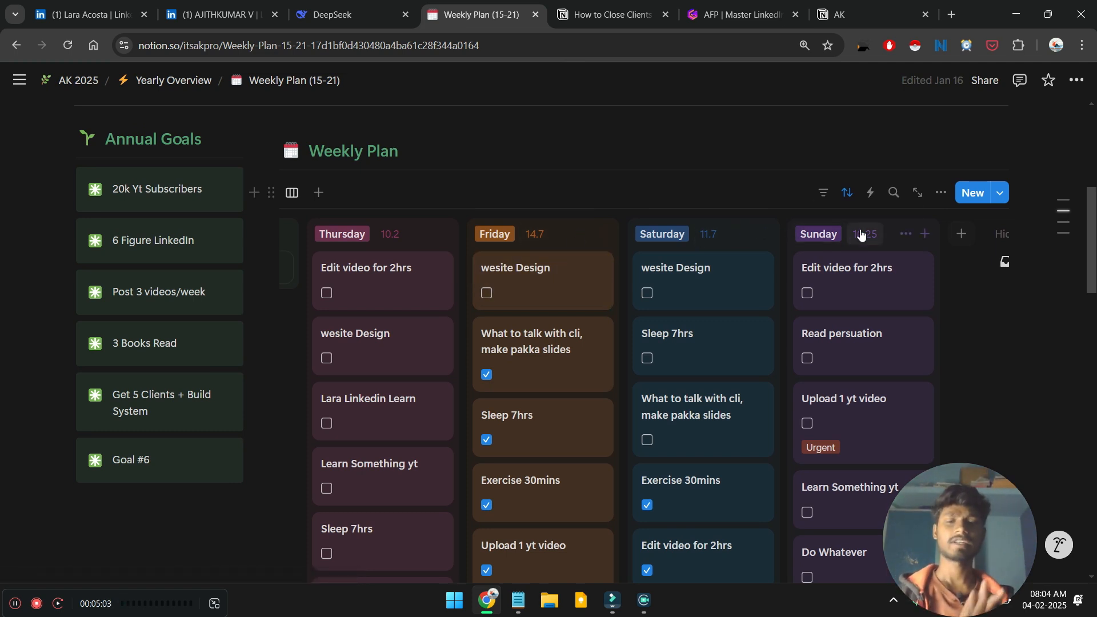
scroll(655, 270, "down", 7)
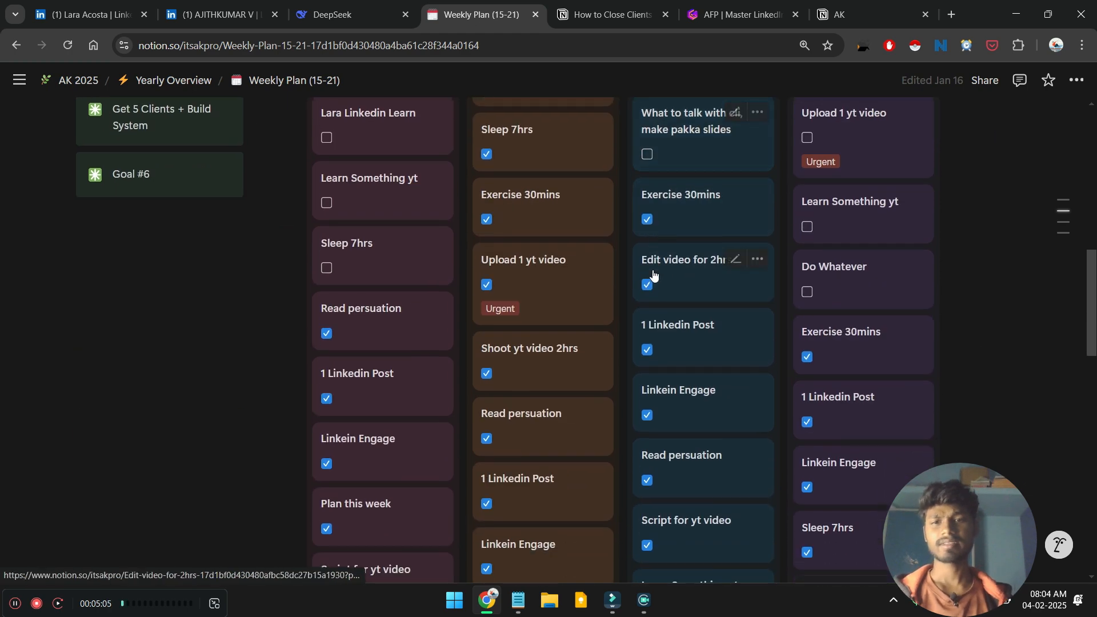
scroll(583, 257, "up", 8)
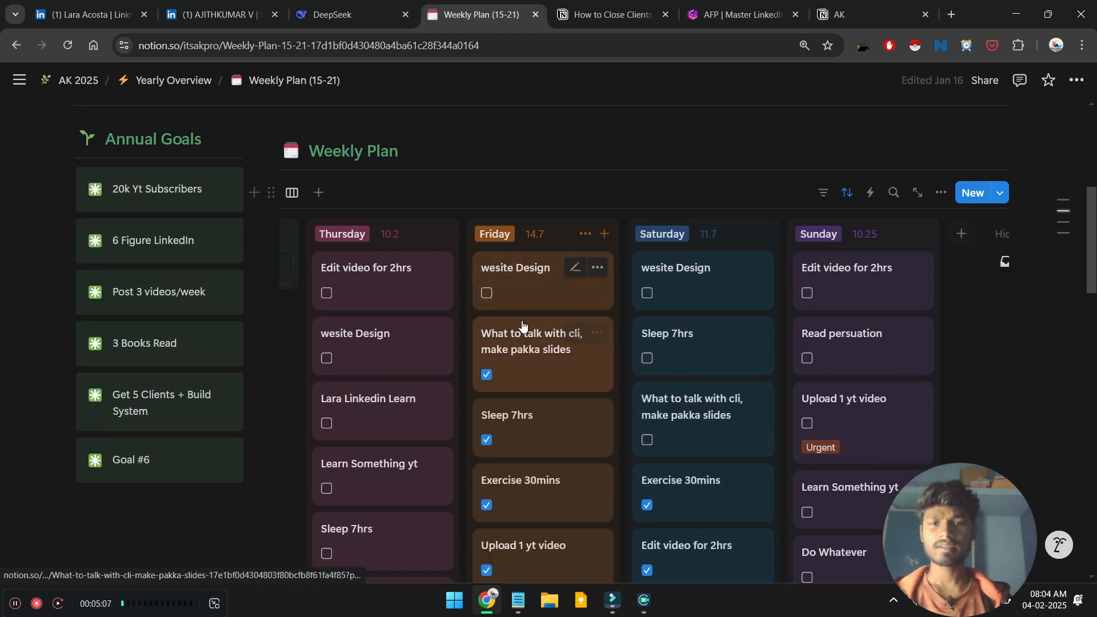
scroll(531, 290, "down", 1)
scroll(531, 290, "up", 1)
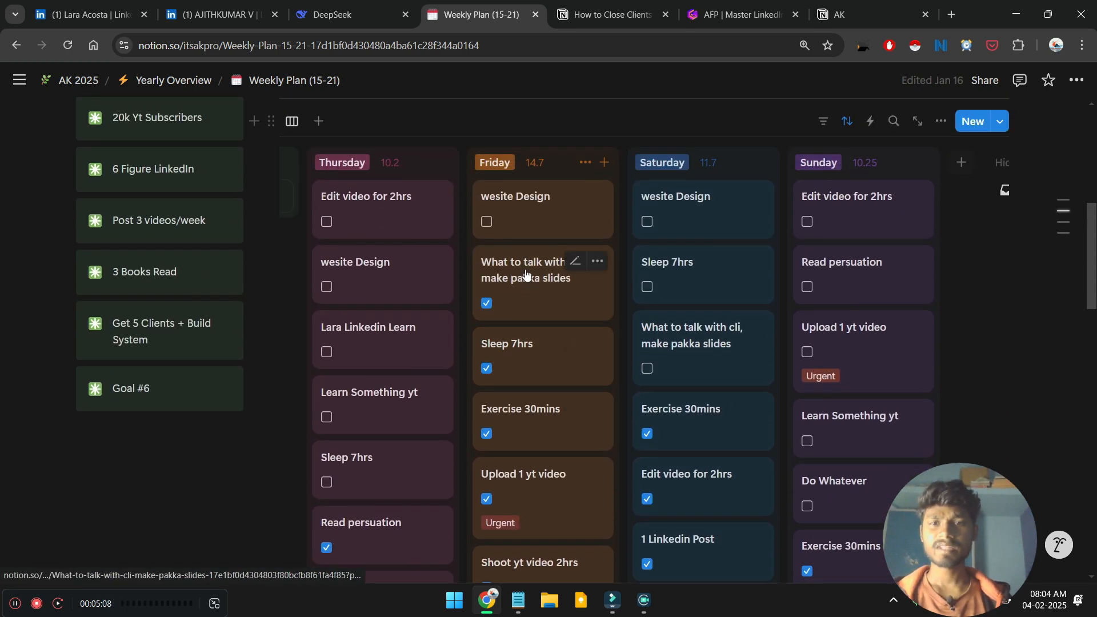
left_click(486, 222)
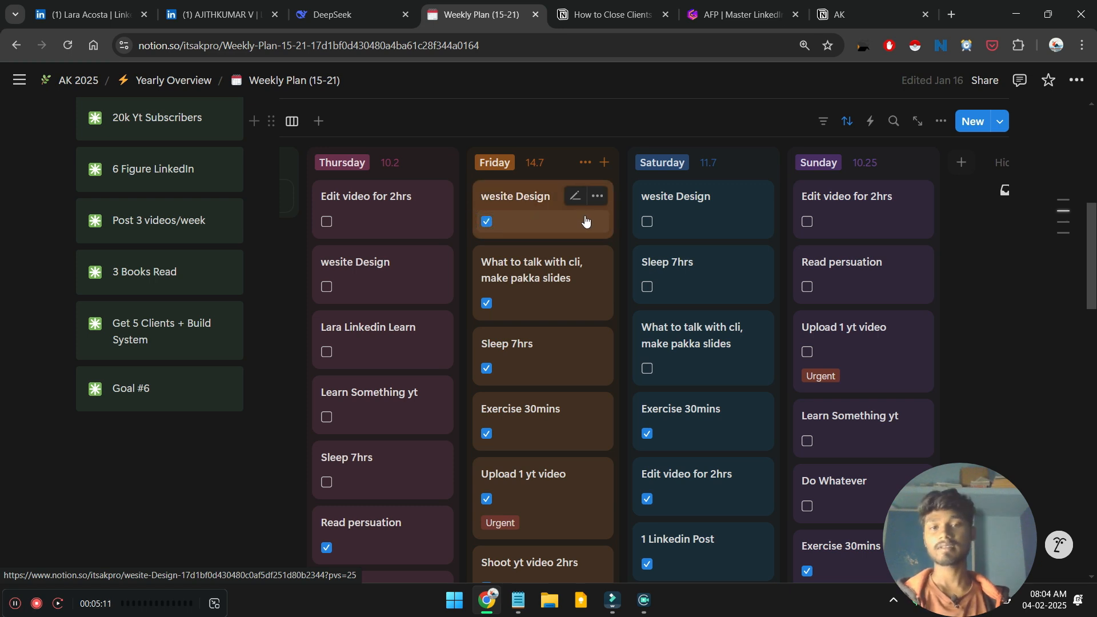
left_click(647, 222)
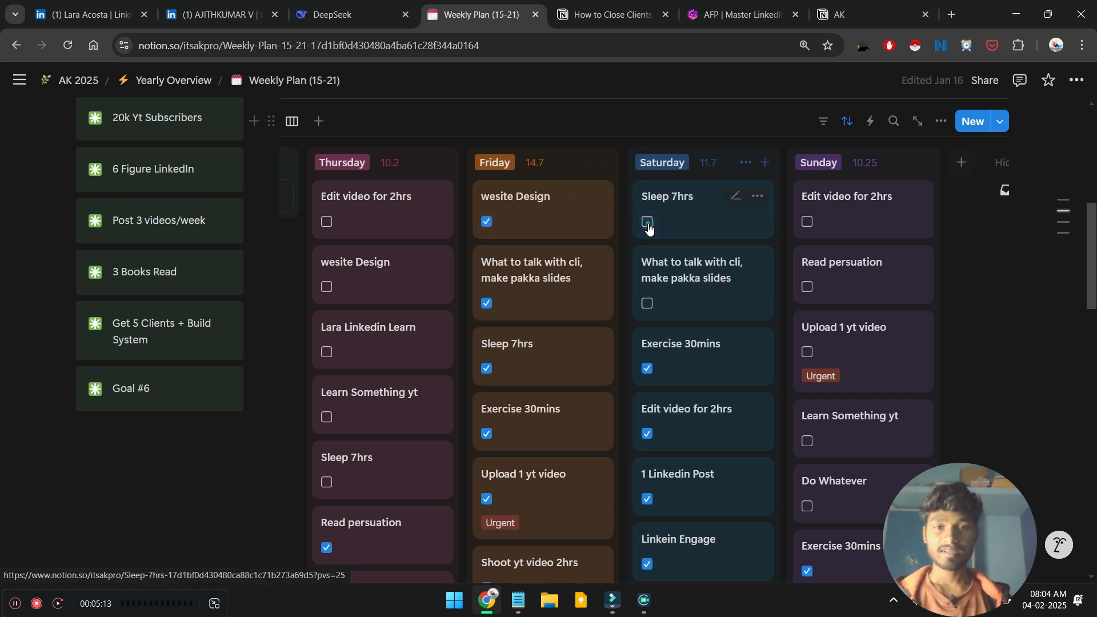
left_click(647, 221)
left_click(647, 237)
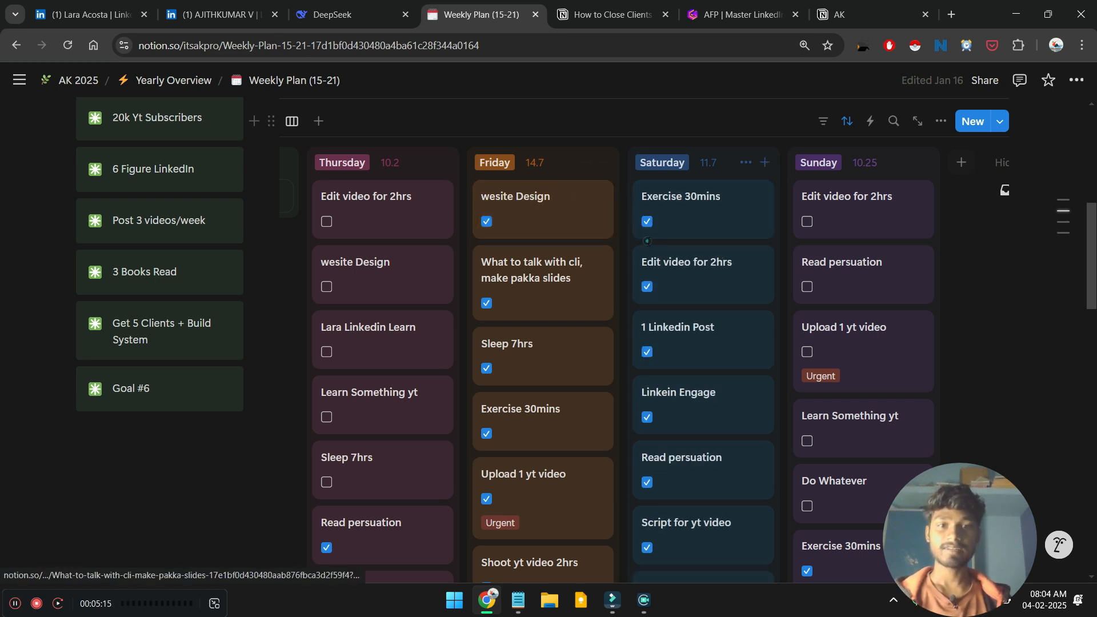
Step: Mark Saturday's Edit video for 2hrs task as not done and move it to Sunday, along with Thursday's wesite Design task
scroll(673, 321, "down", 2)
scroll(674, 321, "down", 5)
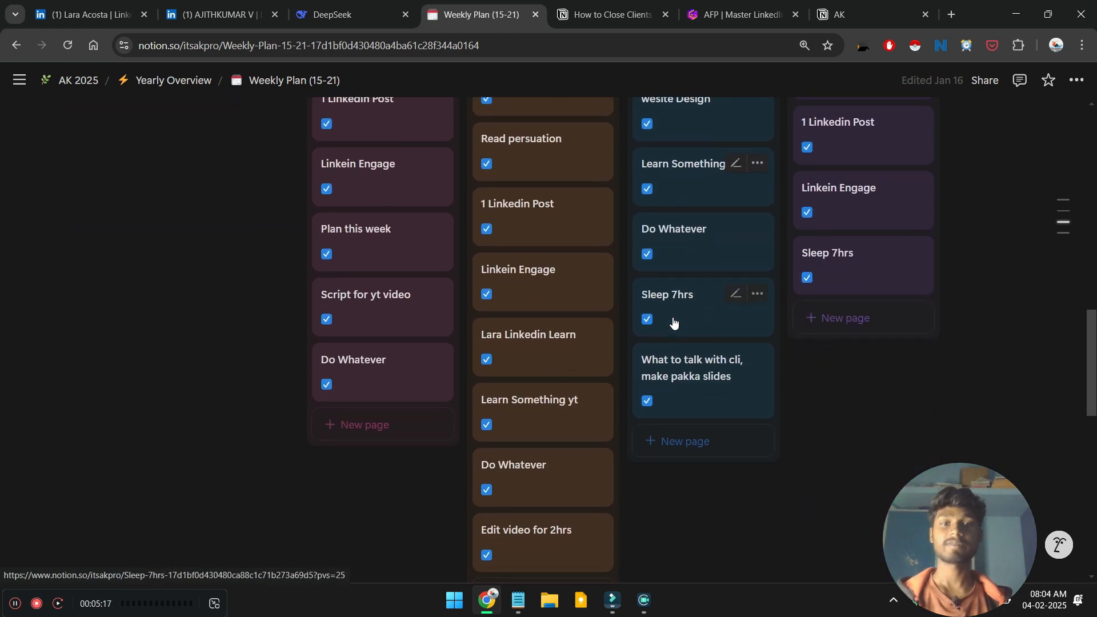
scroll(673, 322, "up", 10)
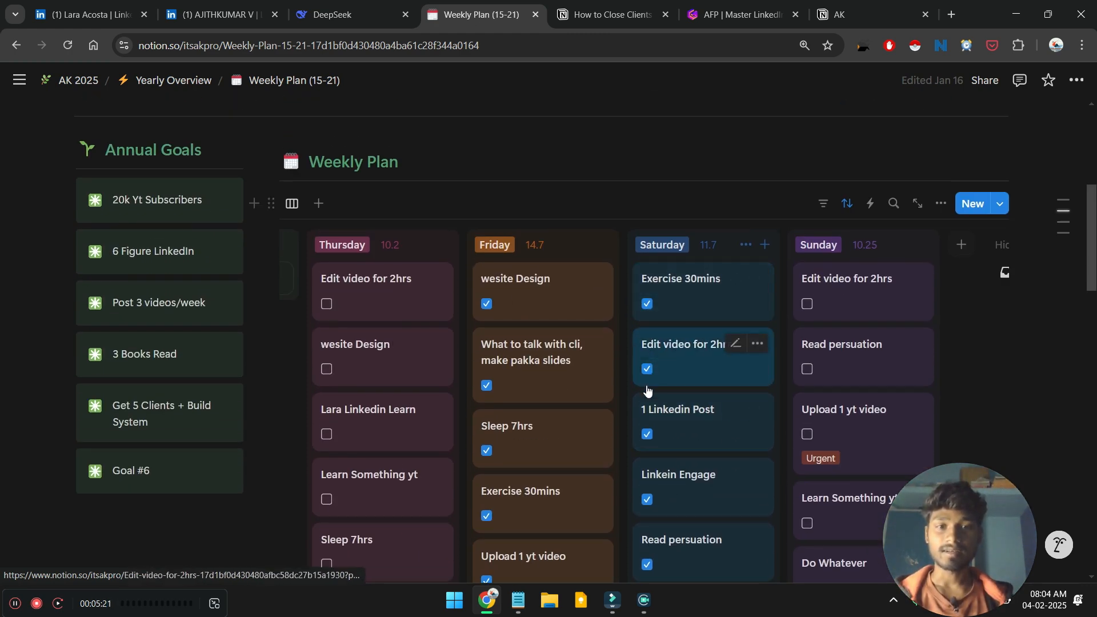
left_click(648, 369)
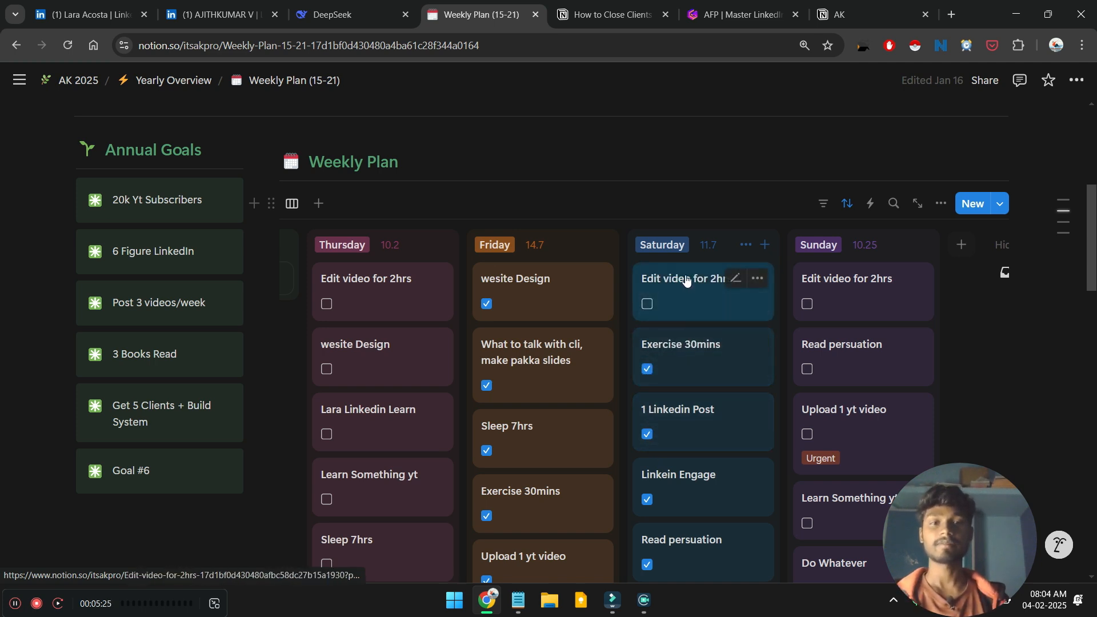
left_click_drag(686, 278, 856, 271)
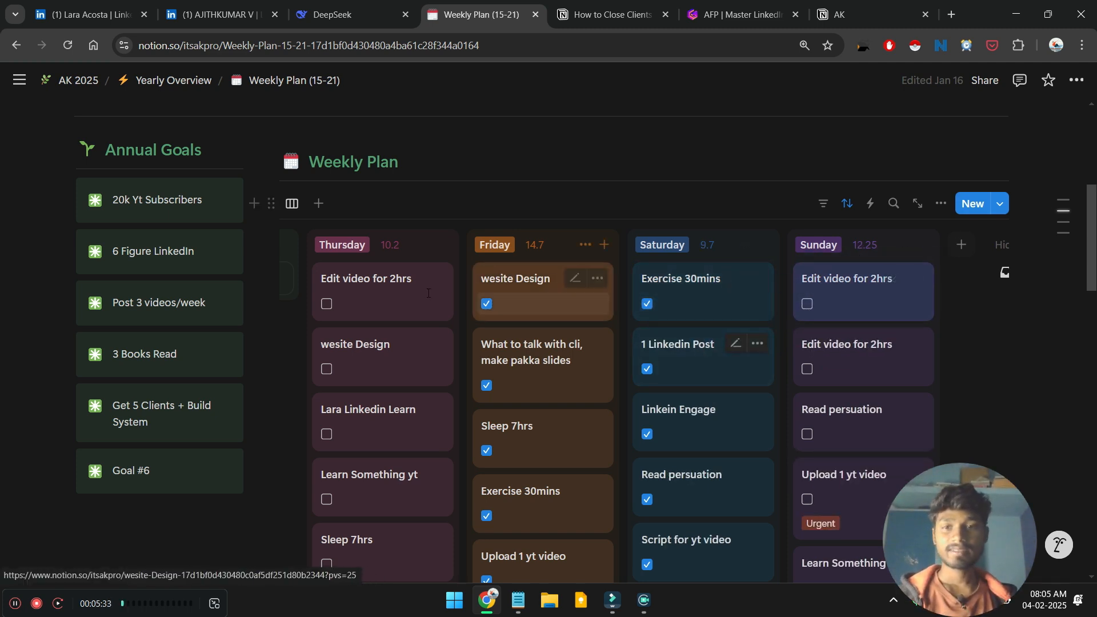
left_click_drag(359, 339, 847, 377)
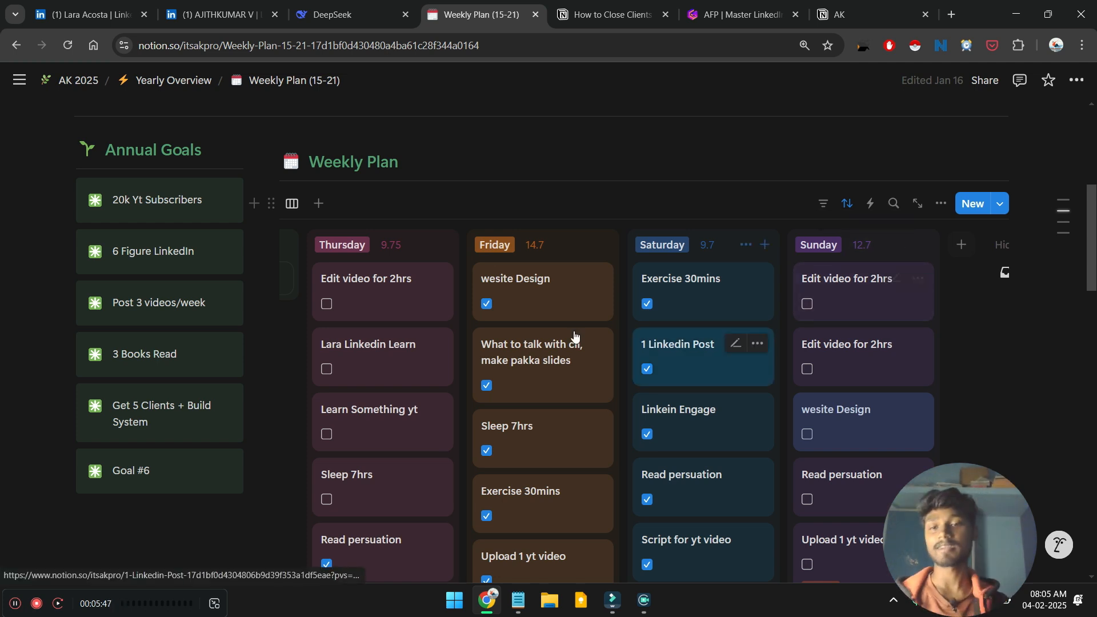
Step: Mark Thursday's Edit video for 2hrs, Lara Linkedin Learn, Learn Something yt and Sleep 7hrs tasks as done
left_click(327, 304)
left_click(327, 305)
left_click(327, 309)
left_click(329, 312)
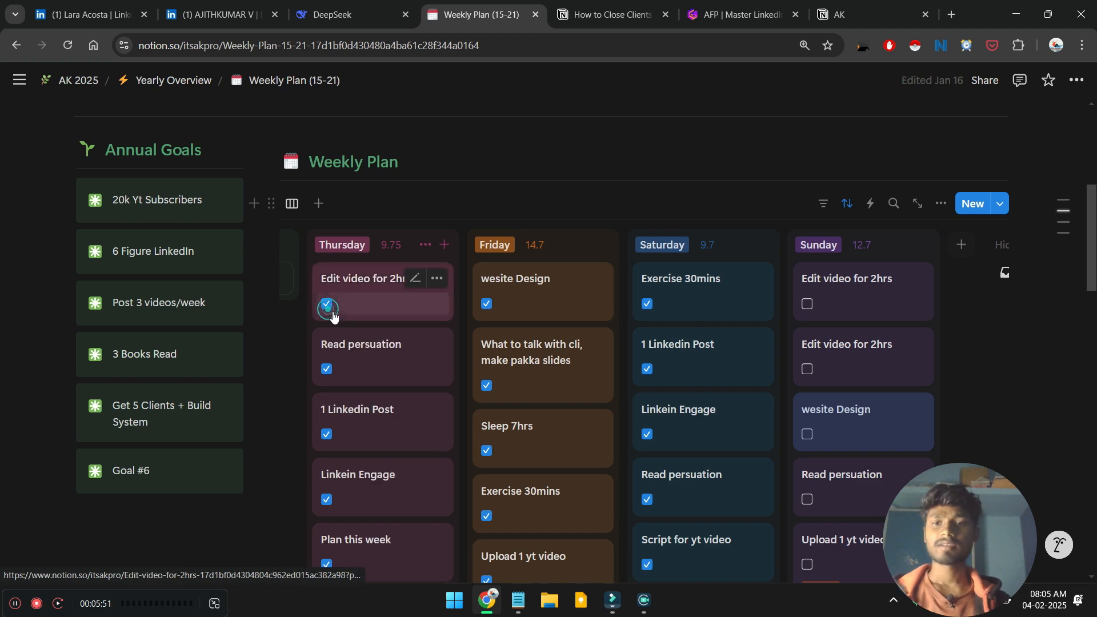
Step: Look over the ends of the Weekly Plan's day columns and the By Priority view of the Parking Lot board
scroll(337, 317, "down", 7)
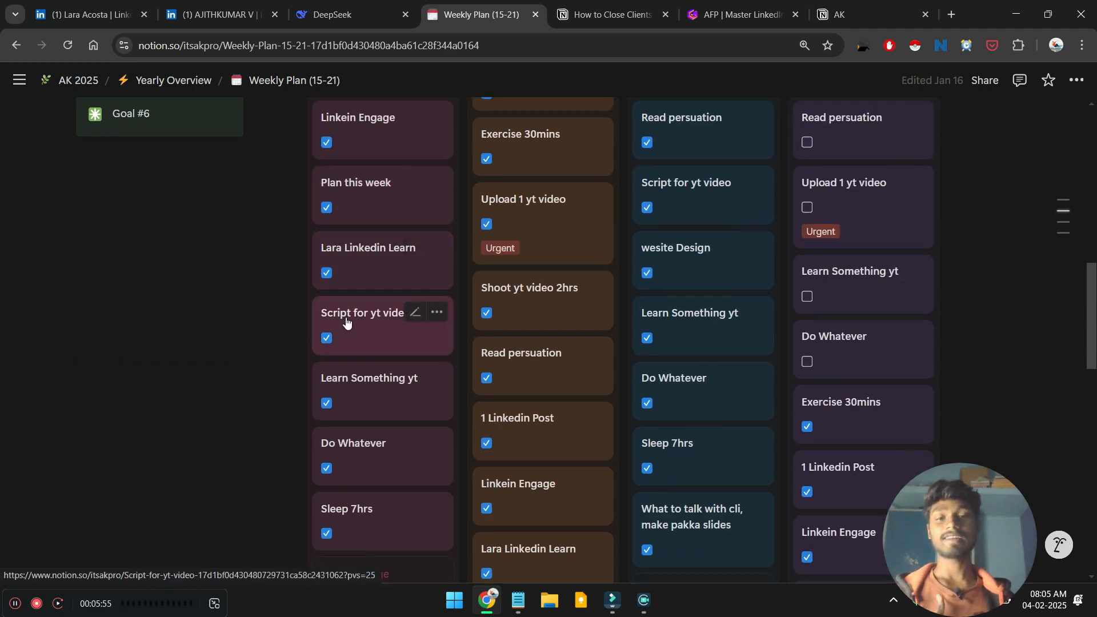
scroll(346, 323, "down", 8)
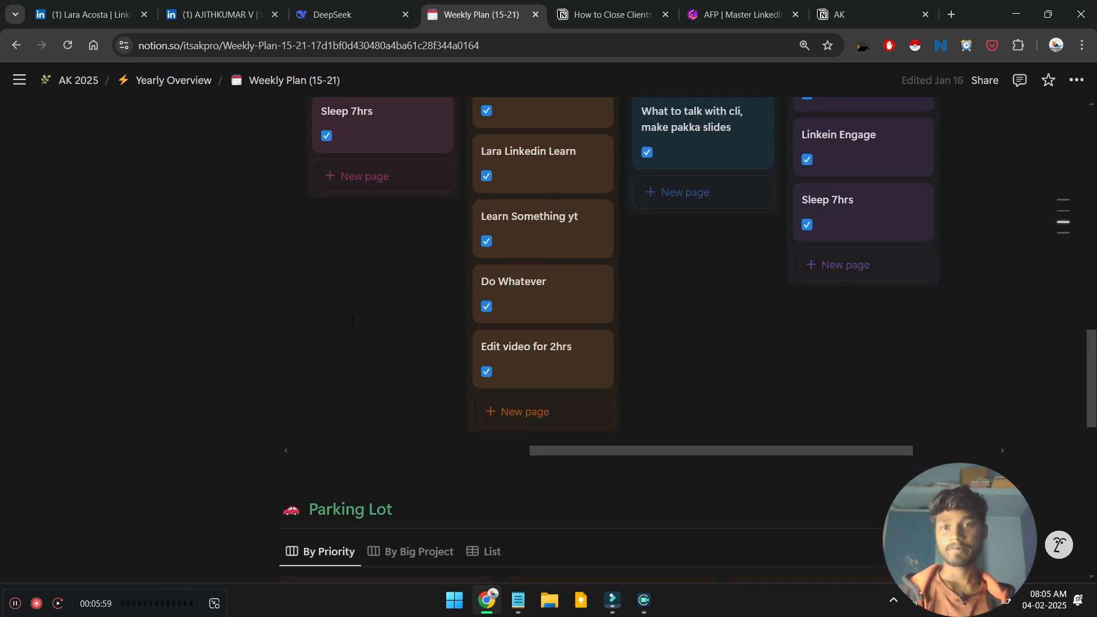
scroll(351, 323, "up", 10)
scroll(351, 323, "down", 12)
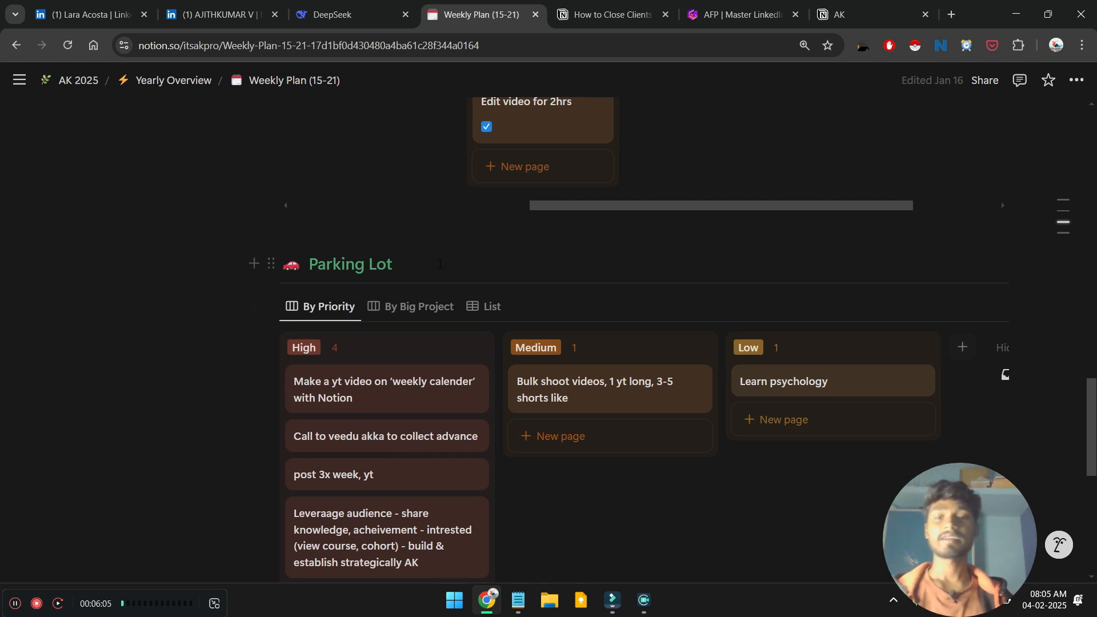
scroll(439, 264, "up", 1)
scroll(439, 264, "down", 3)
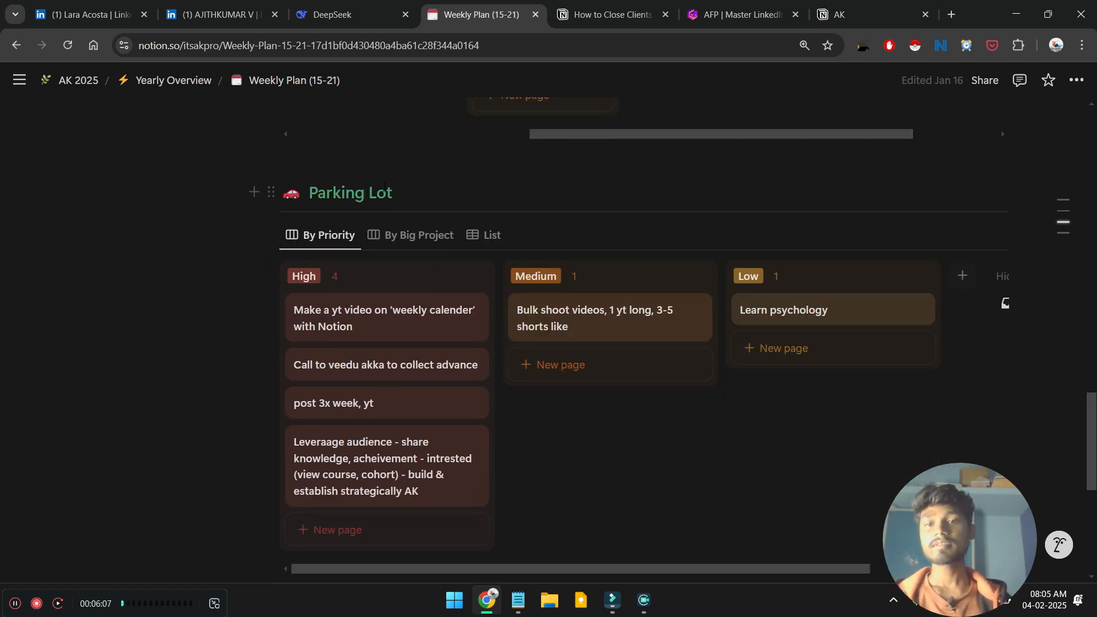
Step: Examine the Weekly Plan's day columns alongside the Parking Lot board and its cards grouped by priority
left_click_drag(401, 189, 308, 191)
scroll(308, 189, "up", 15)
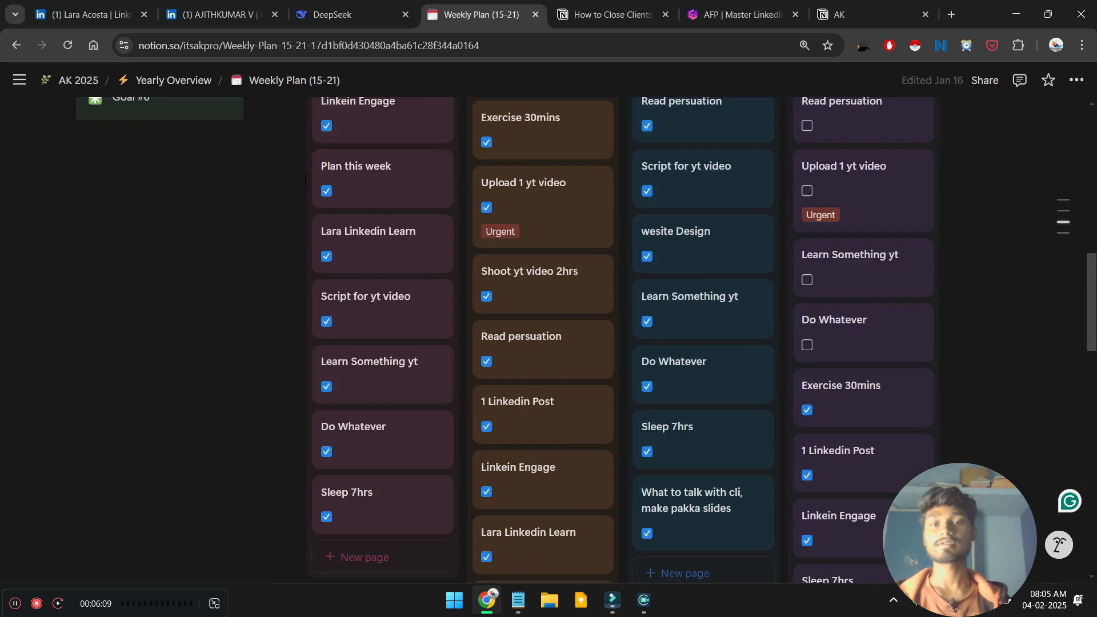
scroll(305, 179, "down", 15)
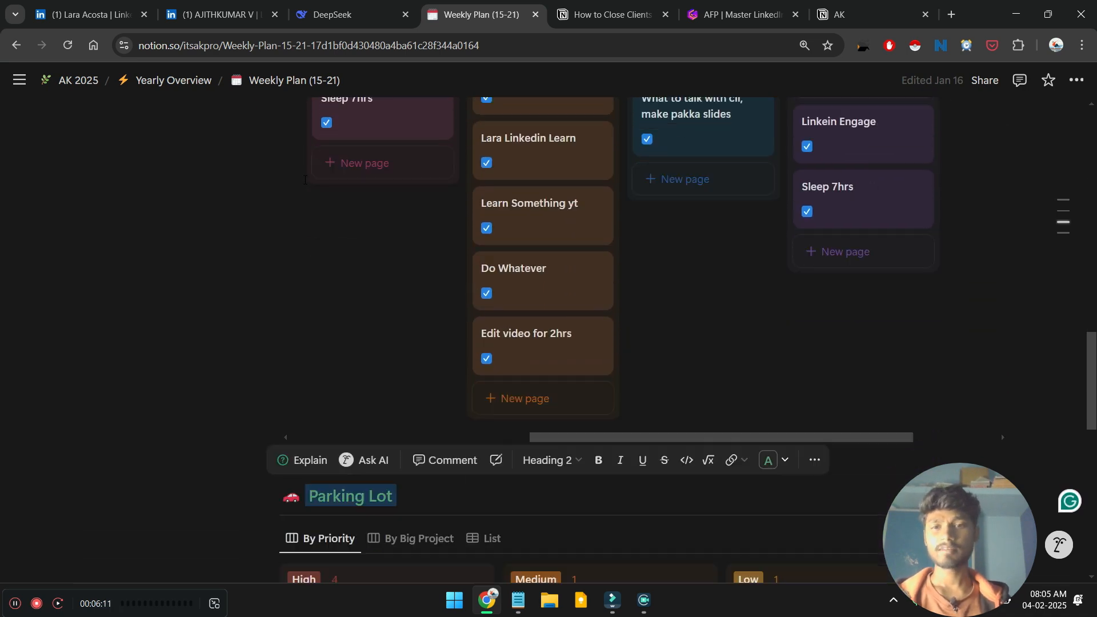
left_click(403, 266)
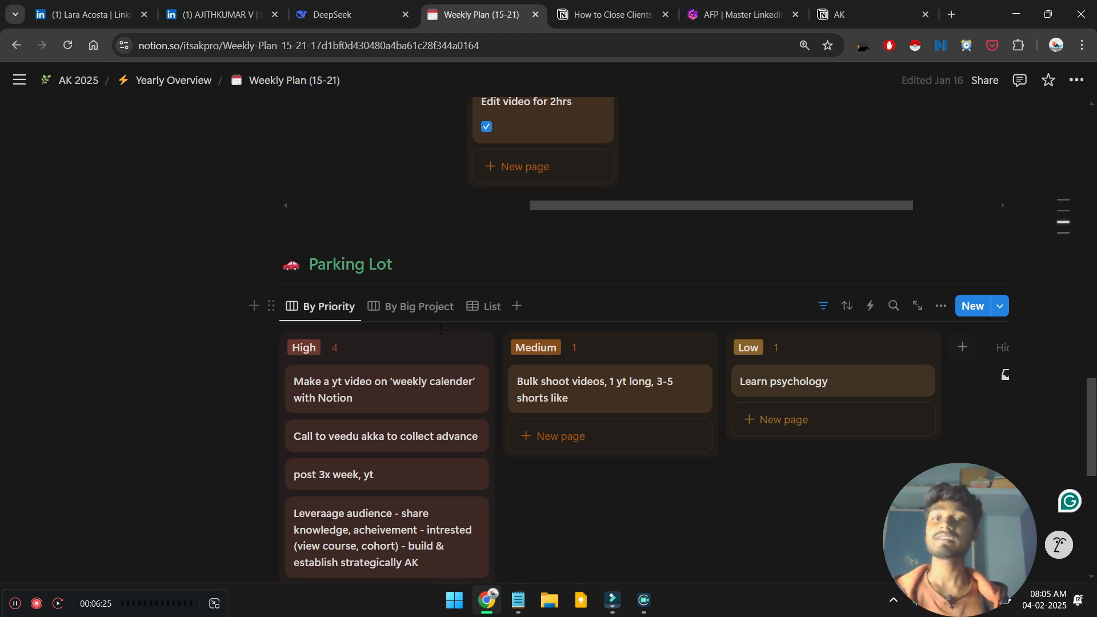
left_click_drag(401, 263, 263, 245)
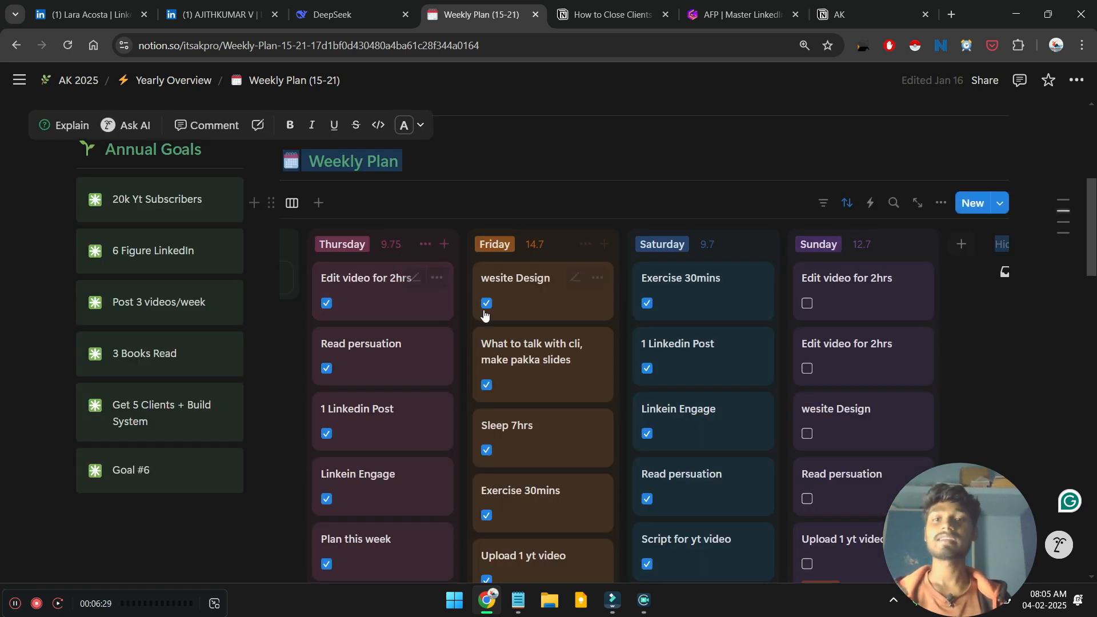
scroll(484, 316, "down", 7)
scroll(484, 316, "down", 8)
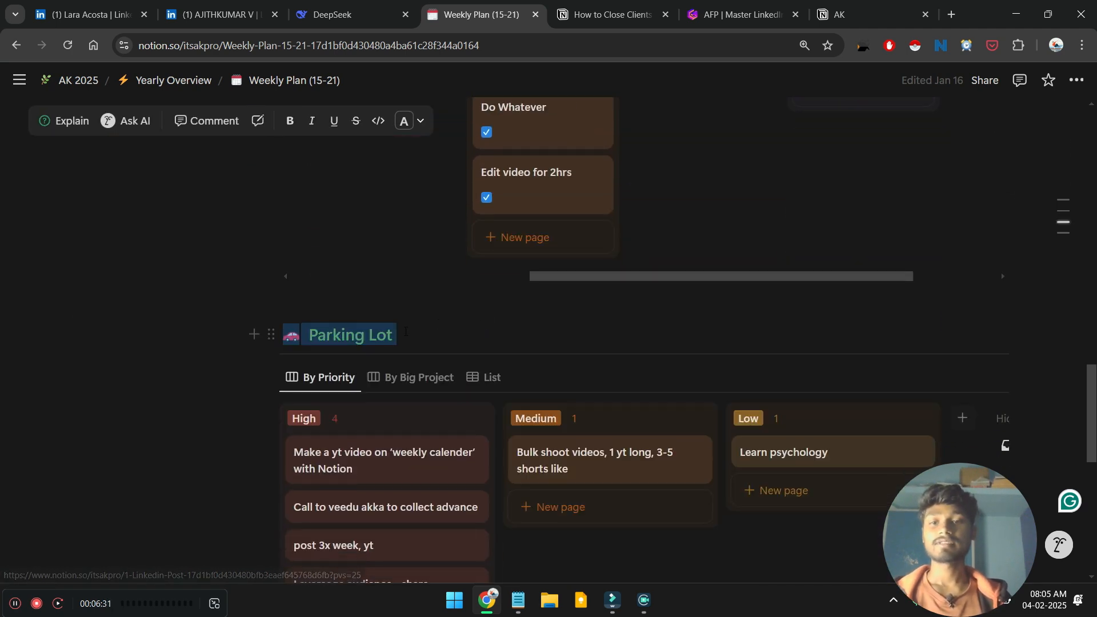
left_click(389, 334)
scroll(428, 359, "down", 1)
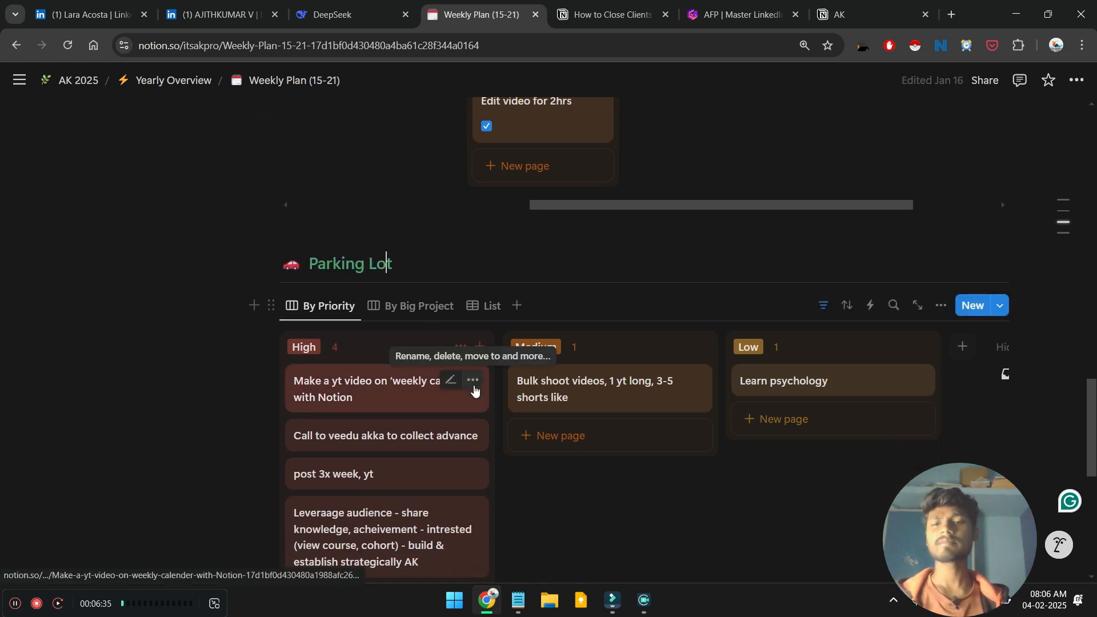
scroll(539, 415, "down", 1)
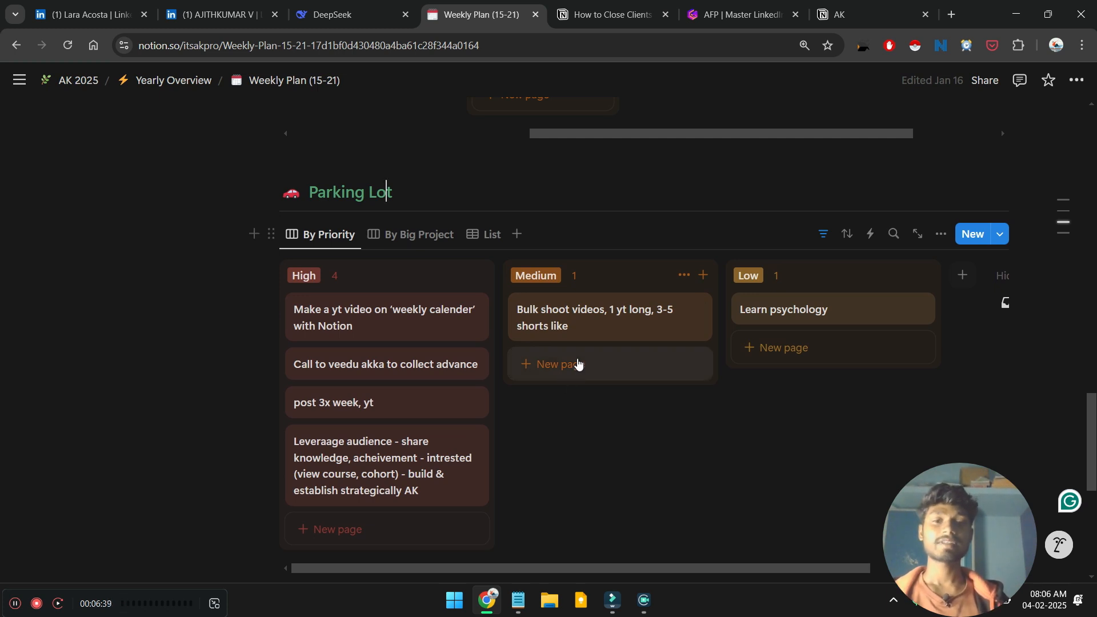
Step: Add an unnamed page to the Parking Lot's Medium group and view the properties of the 'weekly calender' video card
left_click(581, 368)
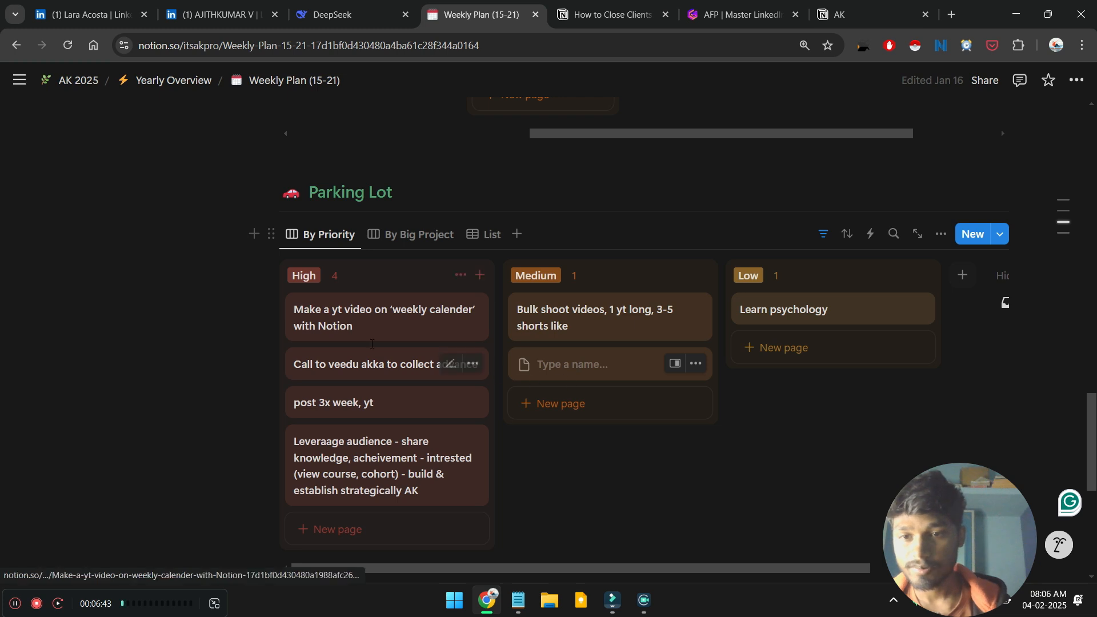
left_click(291, 321)
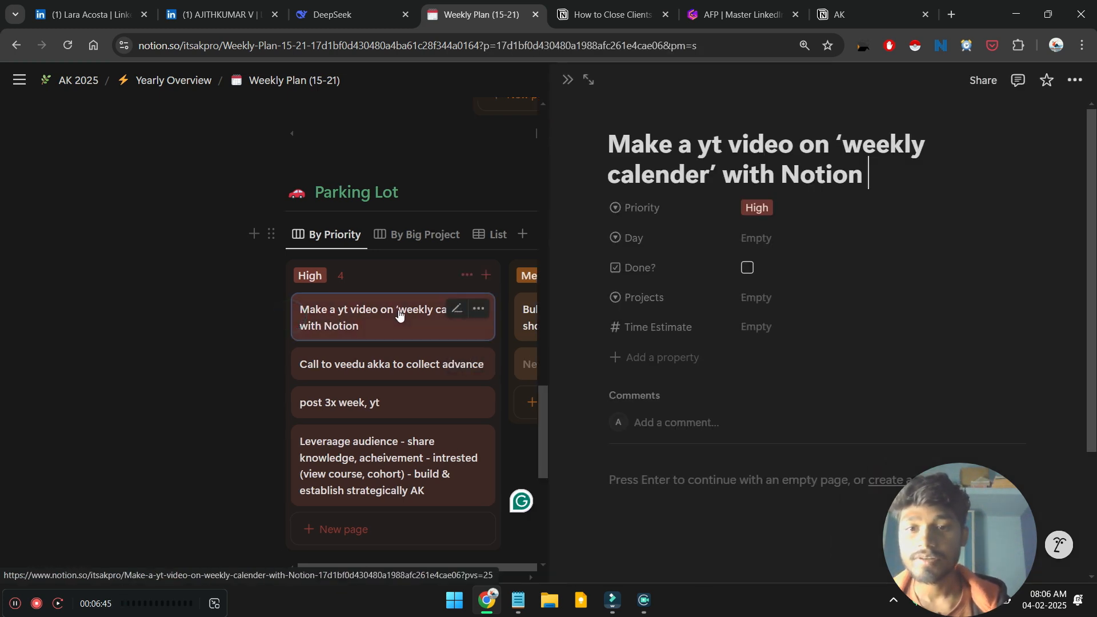
left_click(569, 80)
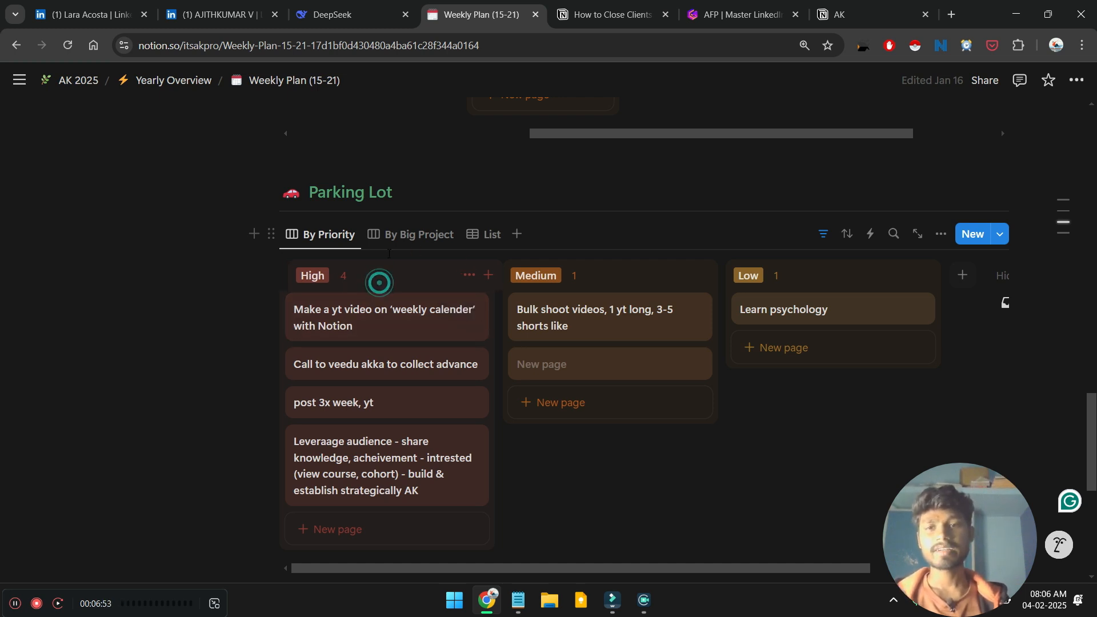
Step: Move the "Make a yt video on 'weekly calender' with Notion" card from the Parking Lot's High group to Sunday in the Weekly Plan
scroll(379, 282, "up", 3)
left_click_drag(297, 452, 828, 437)
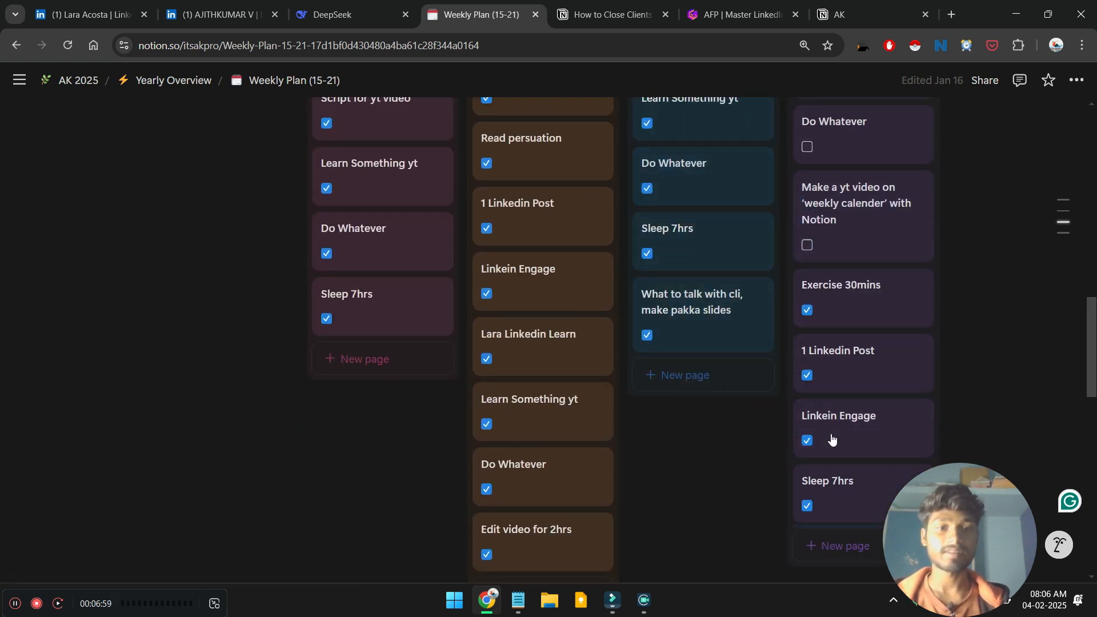
scroll(832, 441, "down", 3)
scroll(844, 343, "up", 4)
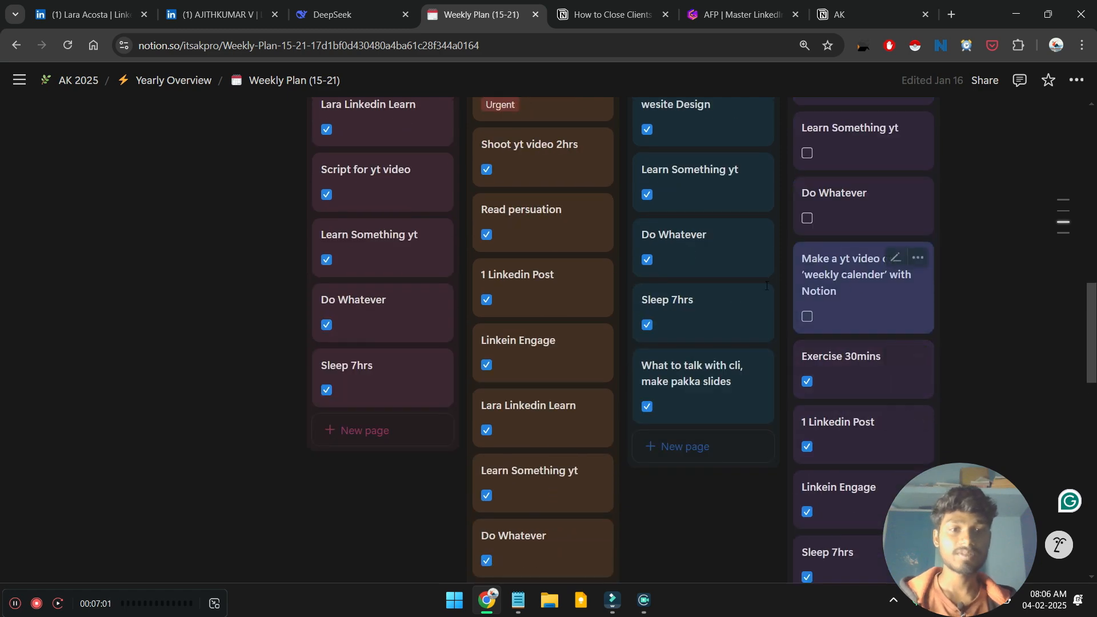
Step: Add a "read 4hr work week book" card to the Parking Lot's High group
scroll(509, 327, "down", 7)
scroll(509, 328, "down", 4)
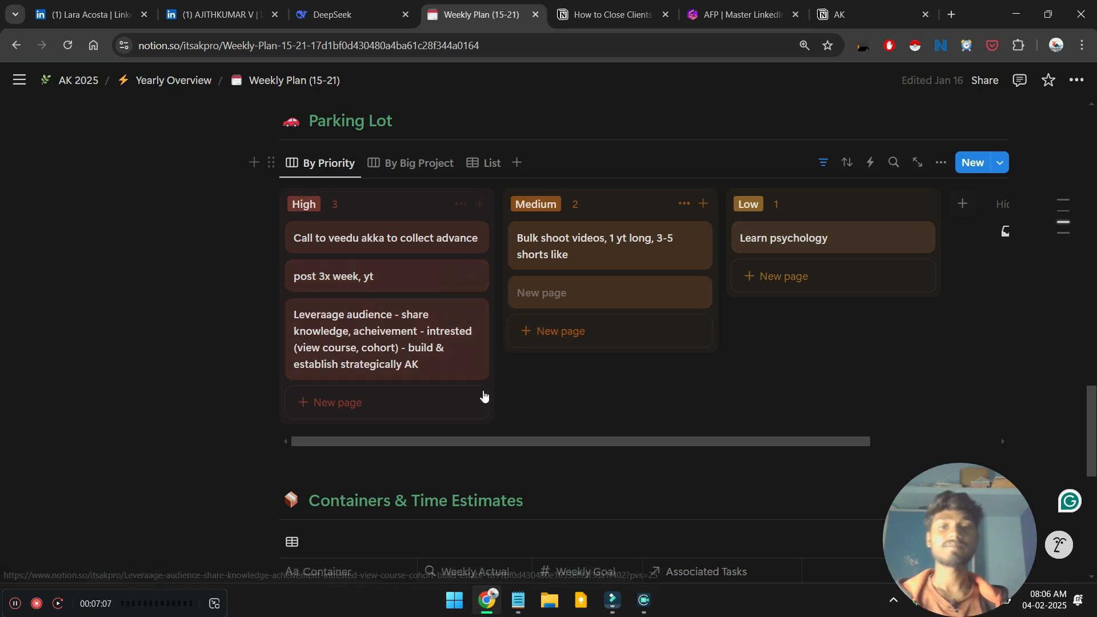
left_click(451, 403)
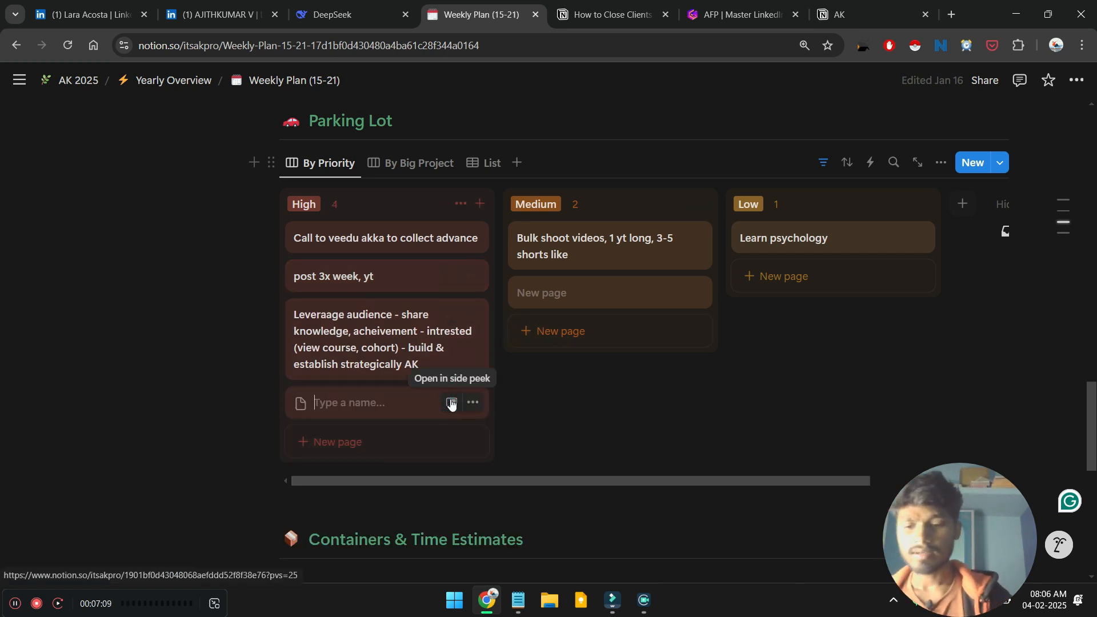
type("read 4hr work week book")
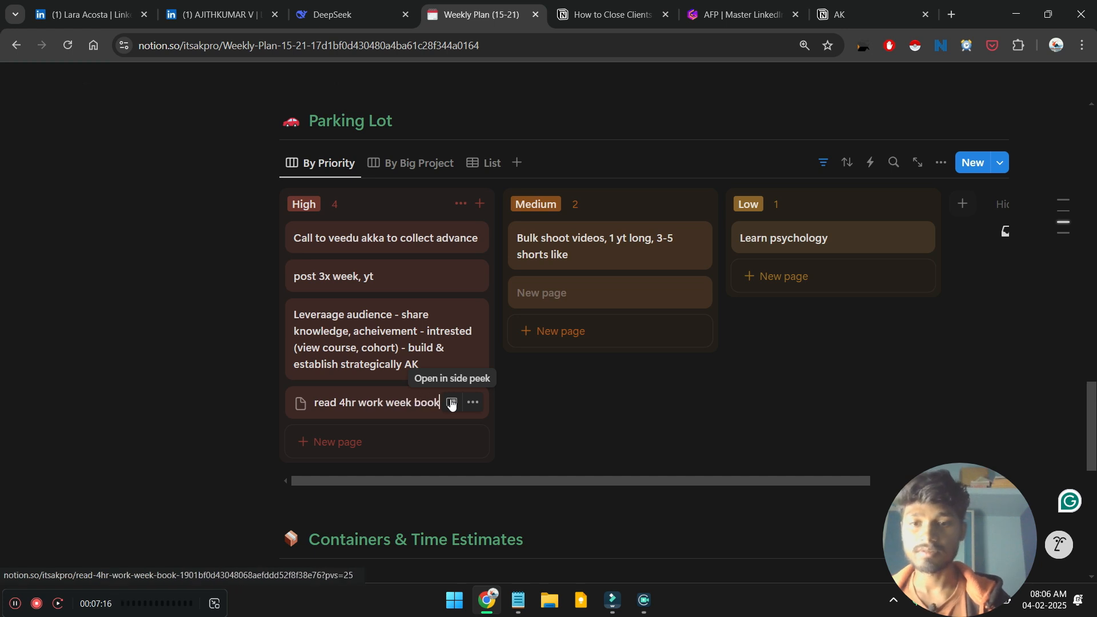
left_click(536, 401)
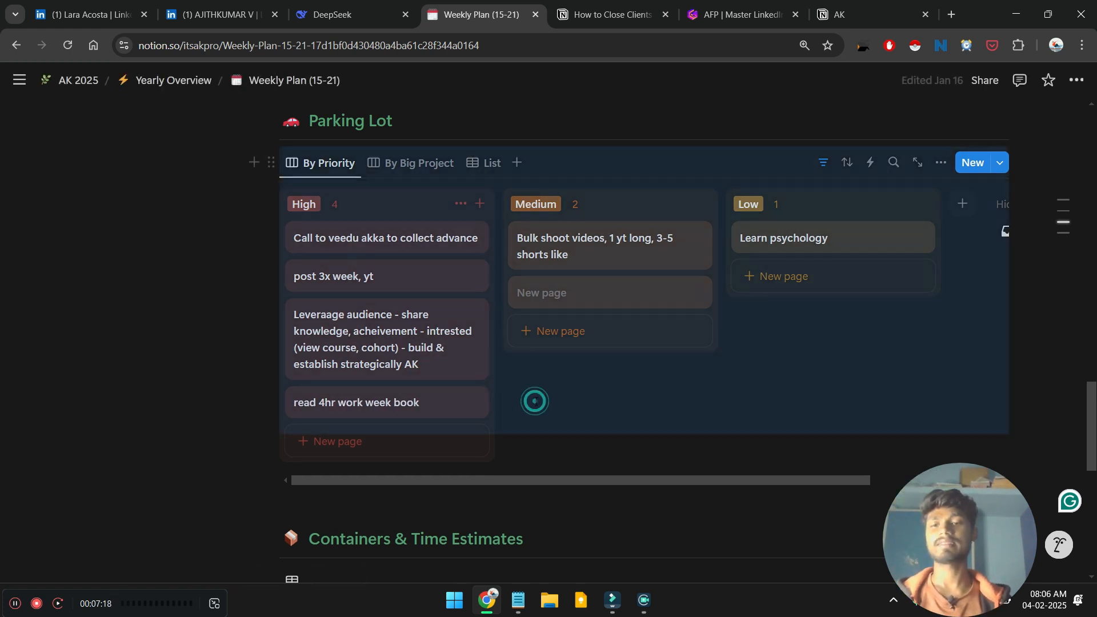
Step: Rename the "read 4hr work week book" card to "buy 4hr work week book" and close its page
left_click(320, 402)
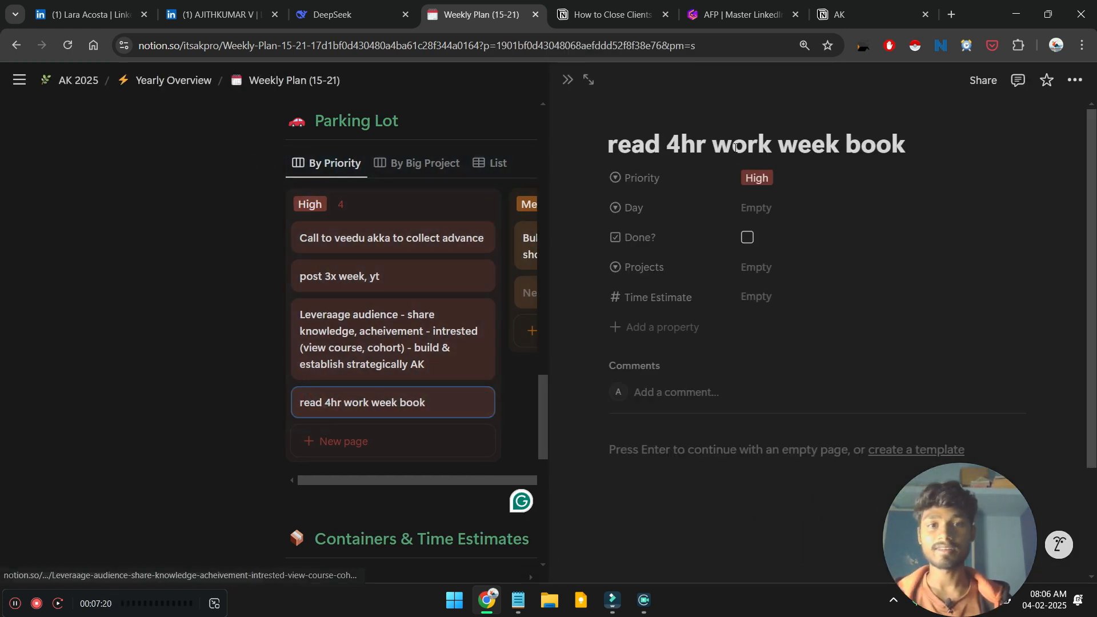
double_click(645, 147)
type("buy")
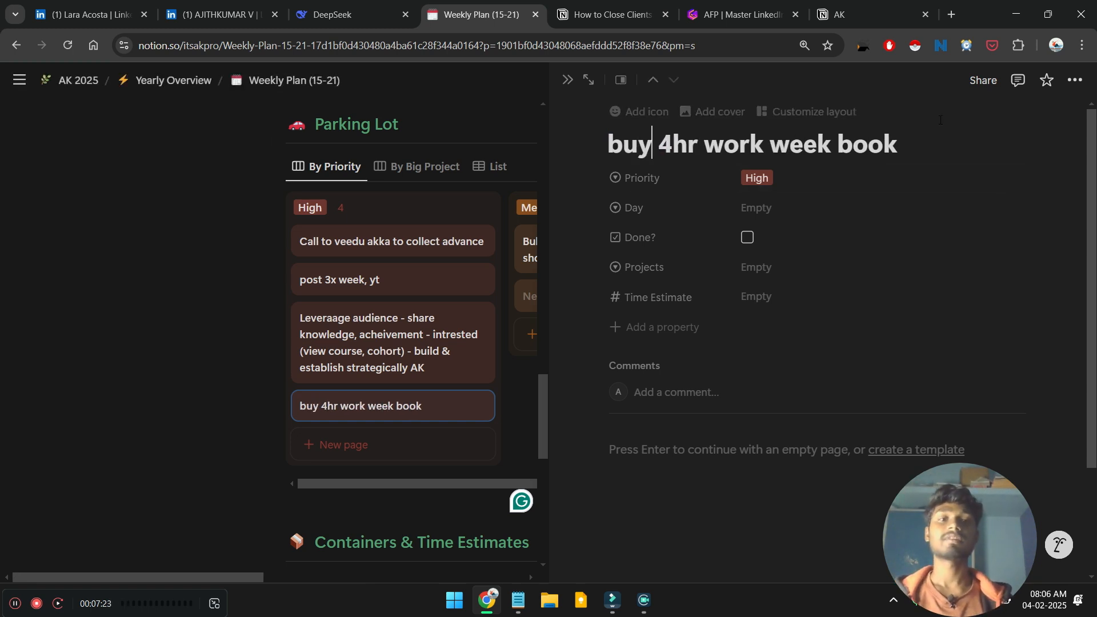
left_click(568, 80)
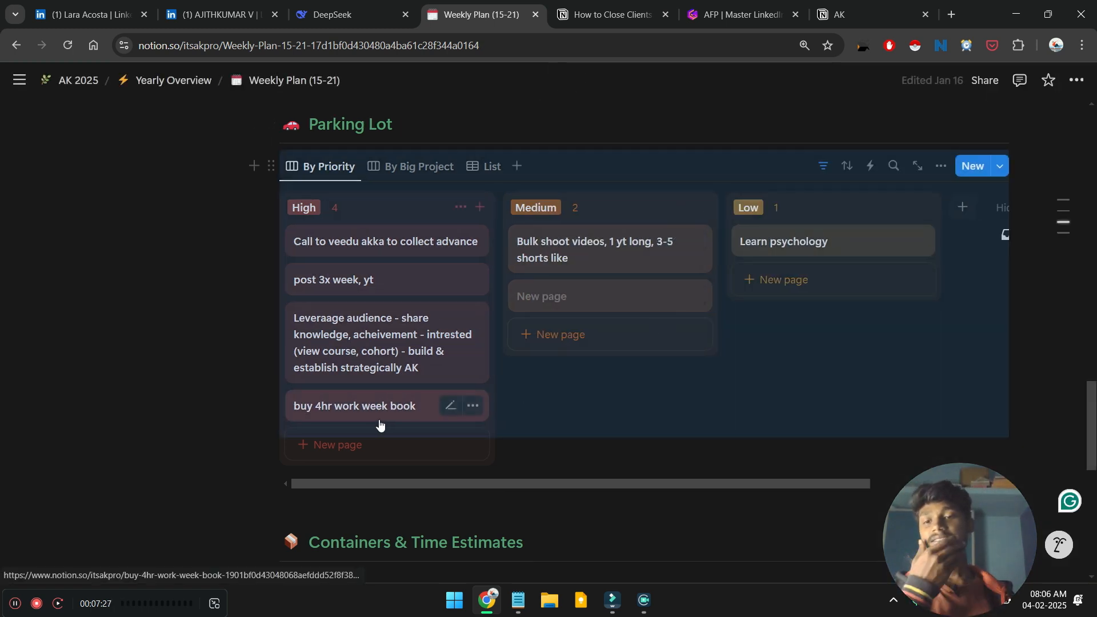
Step: Schedule the "buy 4hr work week book" card by moving it from the Parking Lot to Sunday in the Weekly Plan
scroll(380, 423, "up", 3)
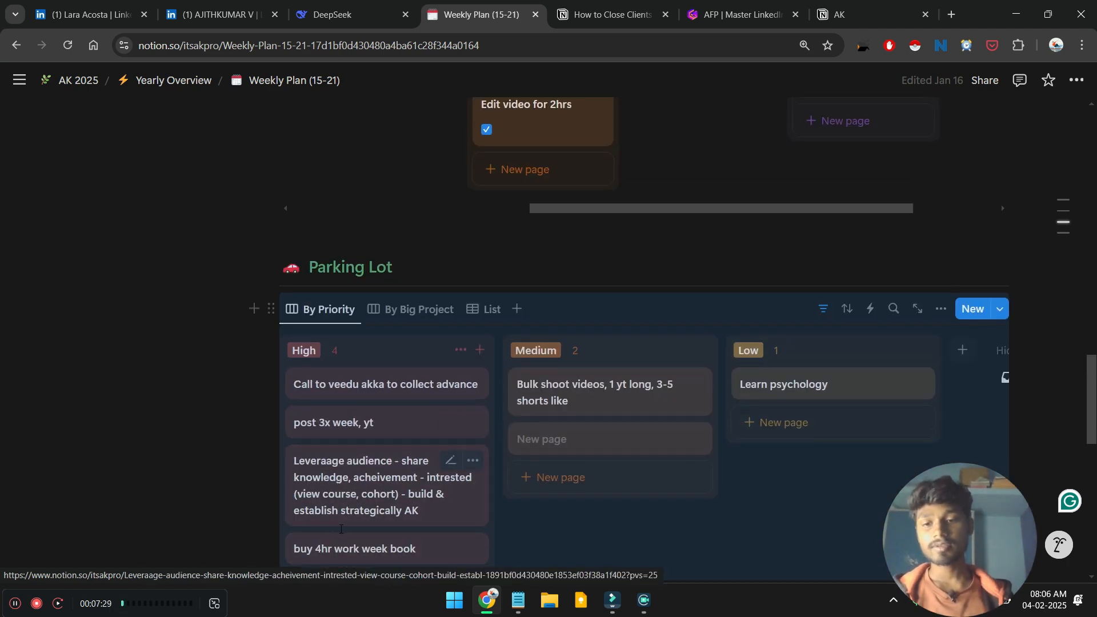
left_click_drag(346, 547, 845, 367)
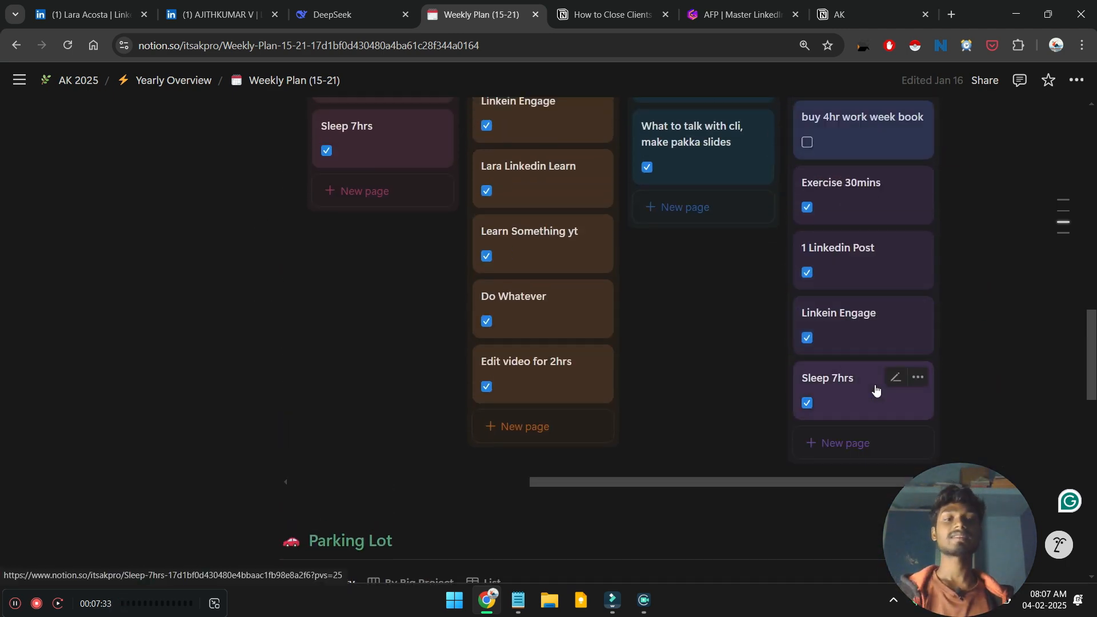
scroll(845, 274, "up", 2)
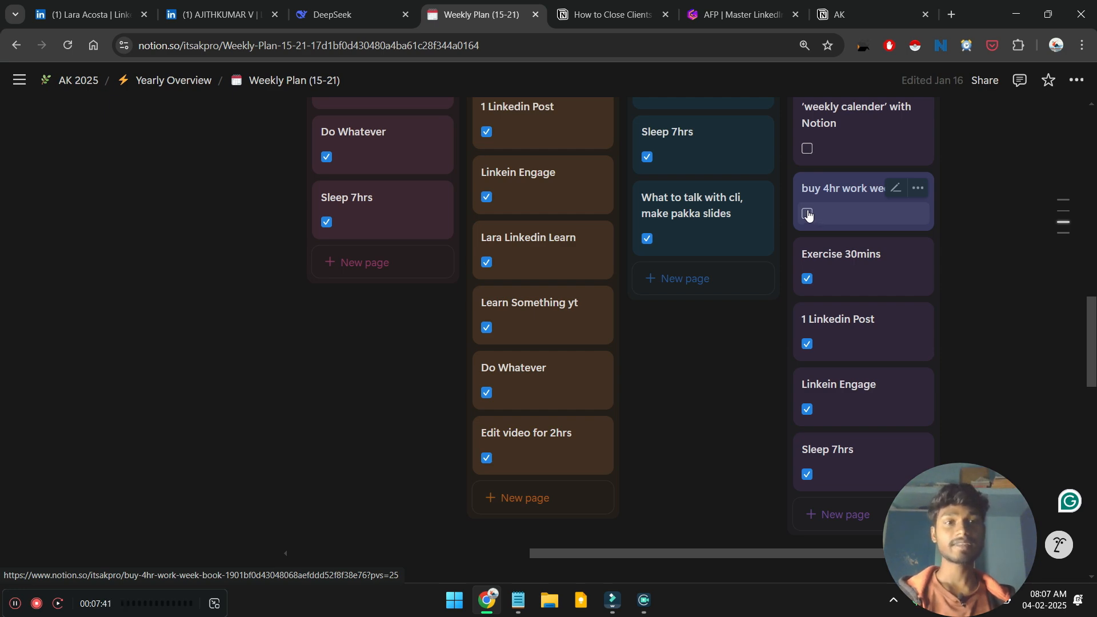
scroll(832, 183, "up", 3)
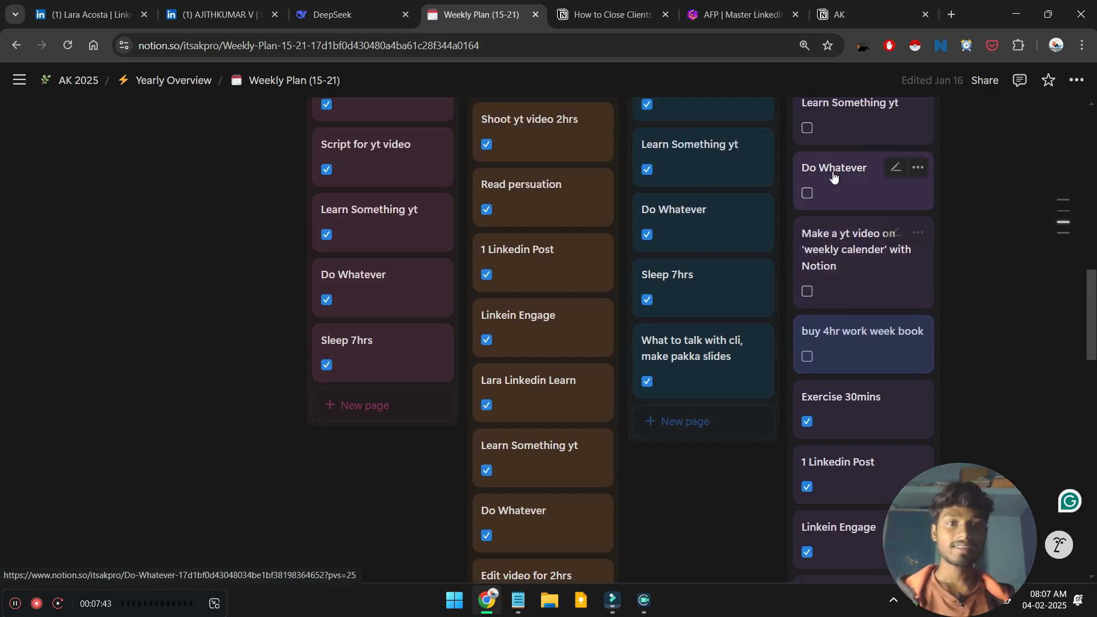
Step: Move Sunday's "Make a yt video on 'weekly calender' with Notion" task to the Medium group of the Parking Lot
left_click_drag(825, 222, 556, 269)
scroll(743, 311, "down", 10)
scroll(688, 309, "up", 3)
scroll(557, 268, "up", 2)
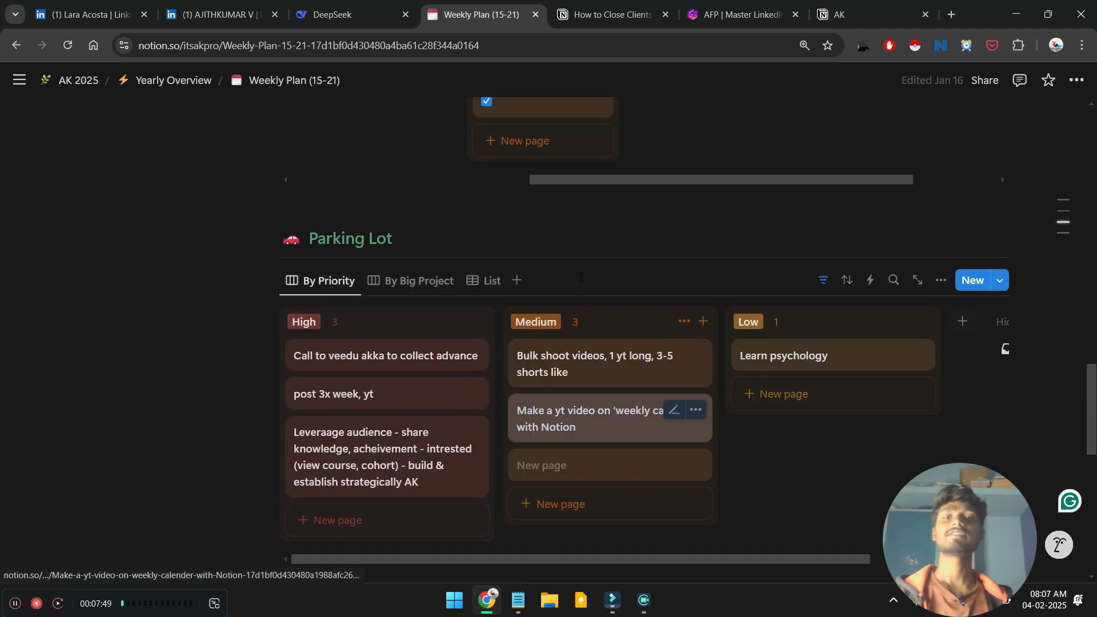
Step: Add a new container named Movies to the Containers & Time Estimates table
scroll(754, 303, "down", 1)
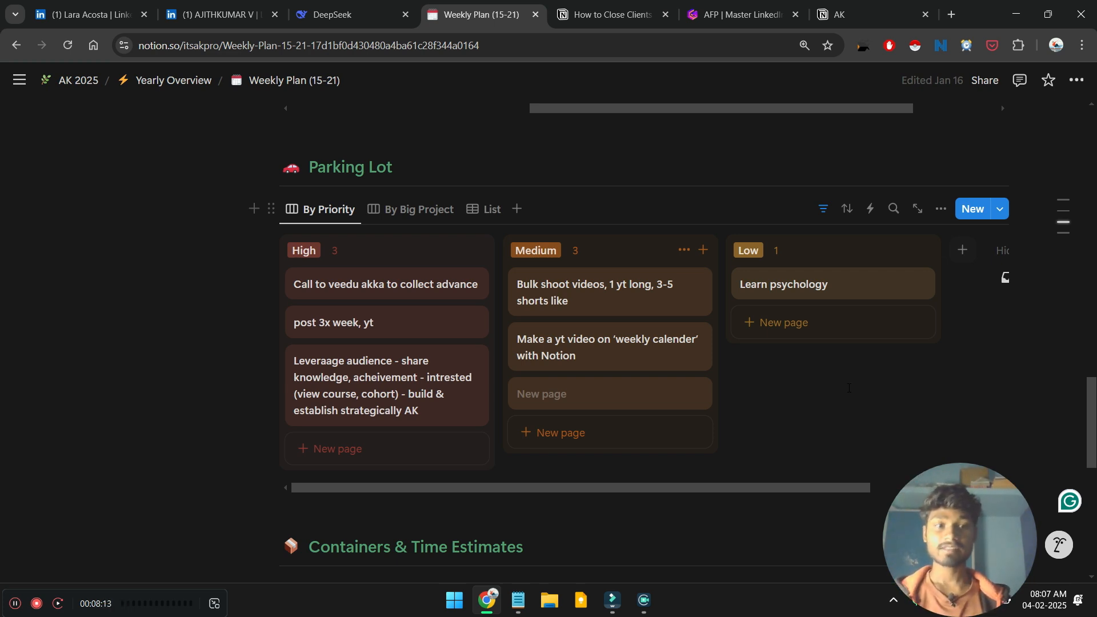
scroll(849, 388, "down", 3)
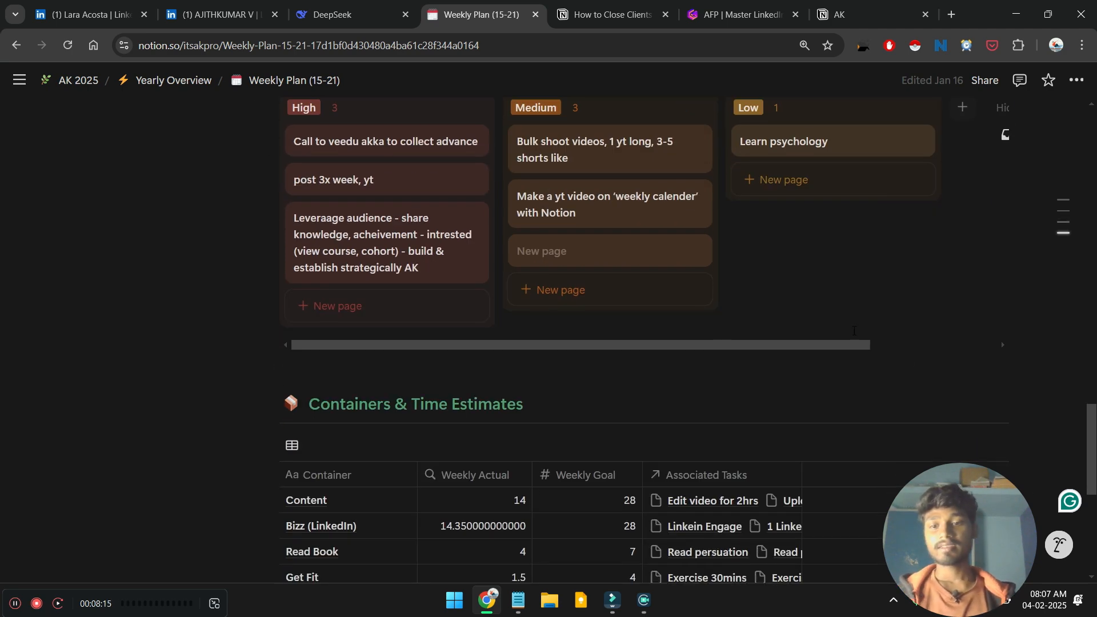
scroll(684, 338, "down", 3)
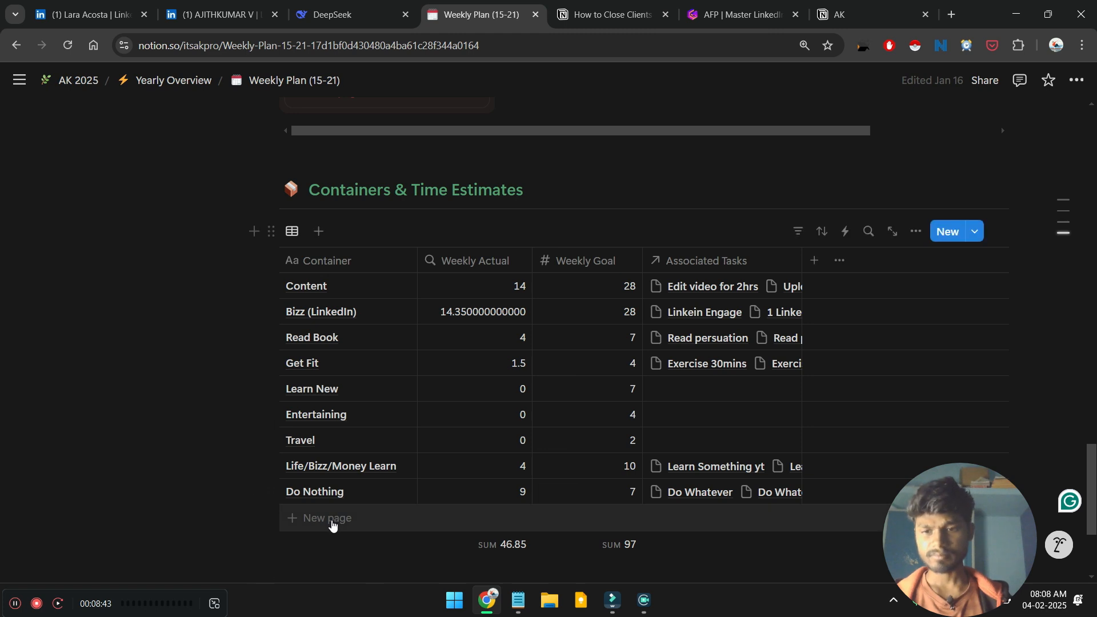
left_click(337, 518)
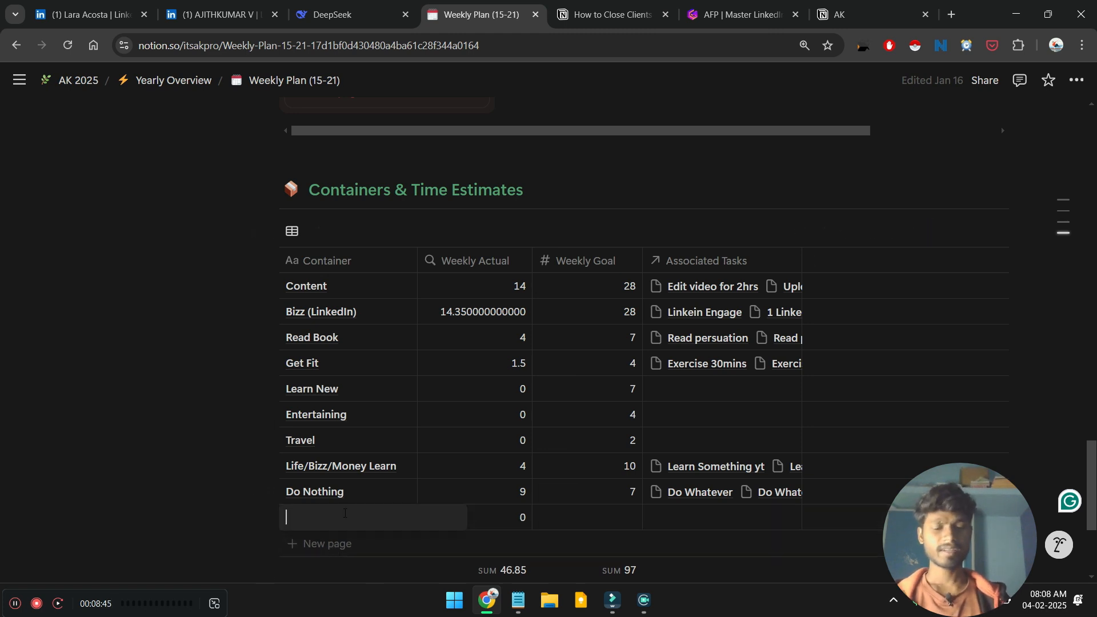
type("Movies")
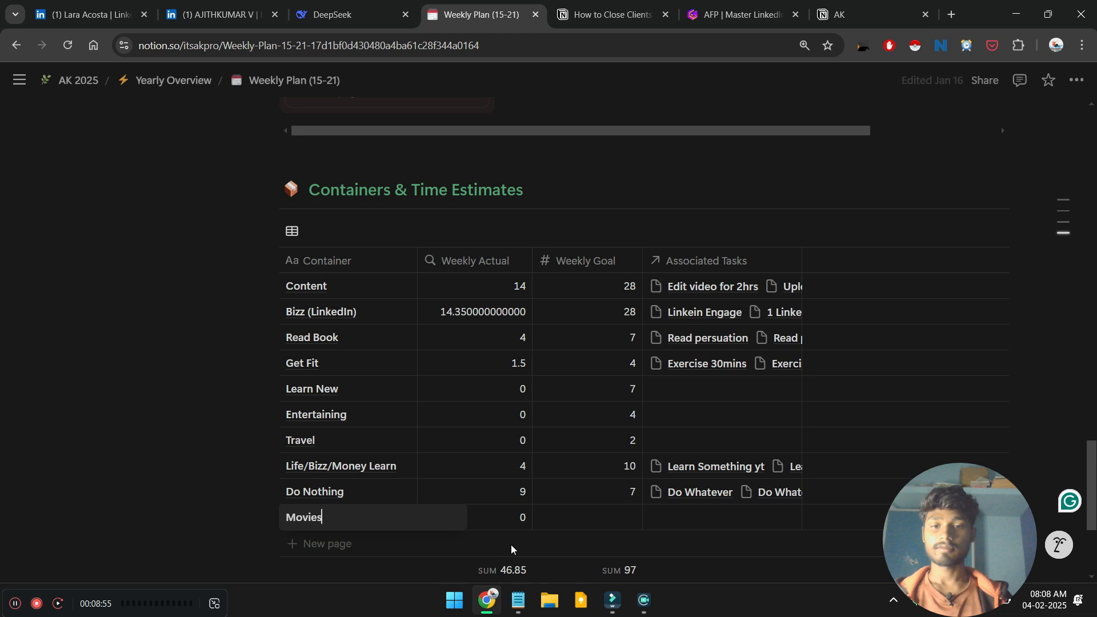
key("Escape")
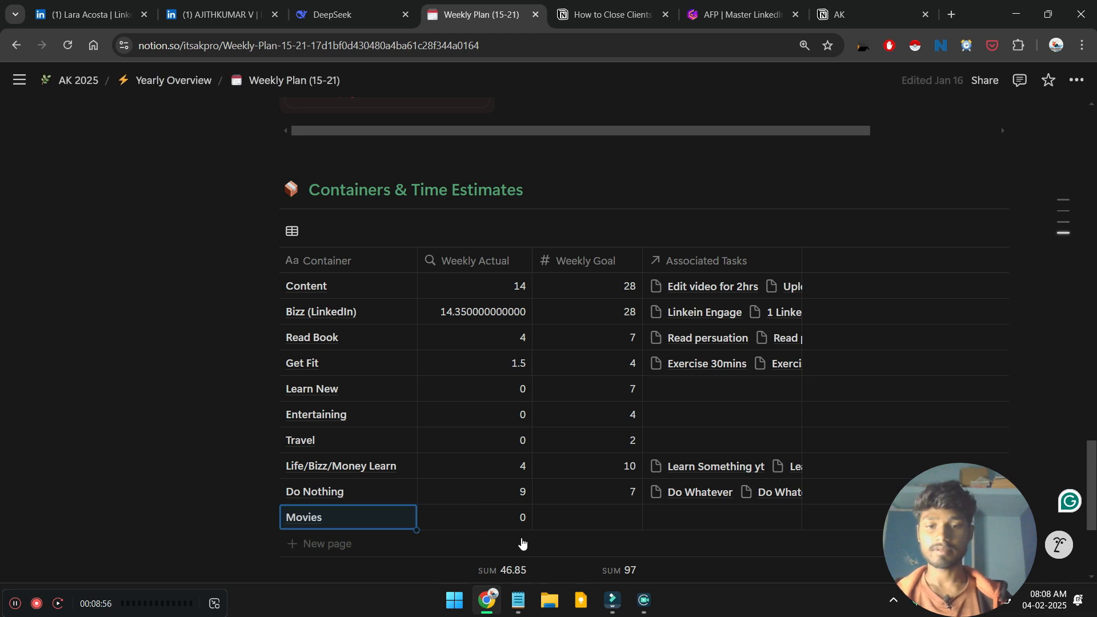
Step: Set the Weekly Goal of the Movies container to 4
left_click(595, 514)
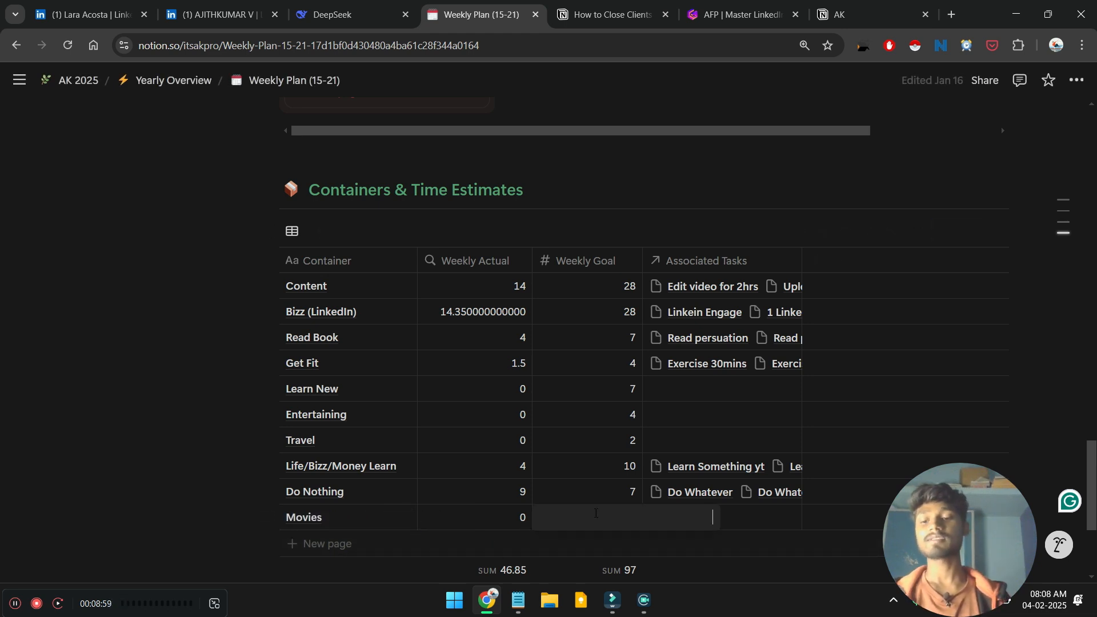
type("4")
key("Escape")
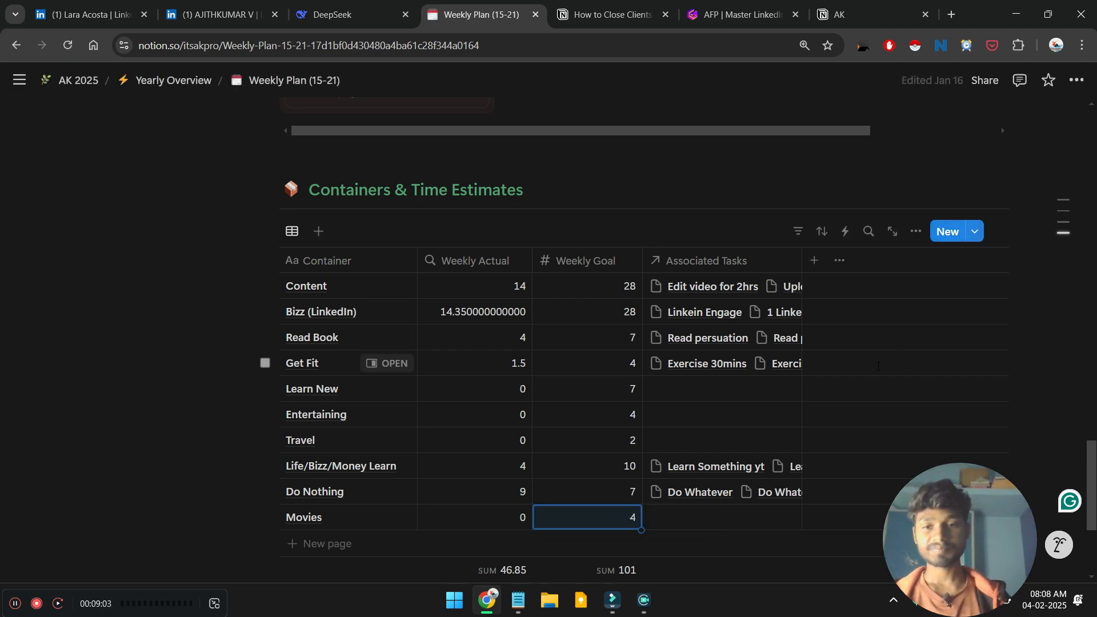
Step: Add a new task named "Watch Master movie" to Wednesday in the Weekly Plan
scroll(799, 365, "down", 10)
scroll(734, 359, "up", 3)
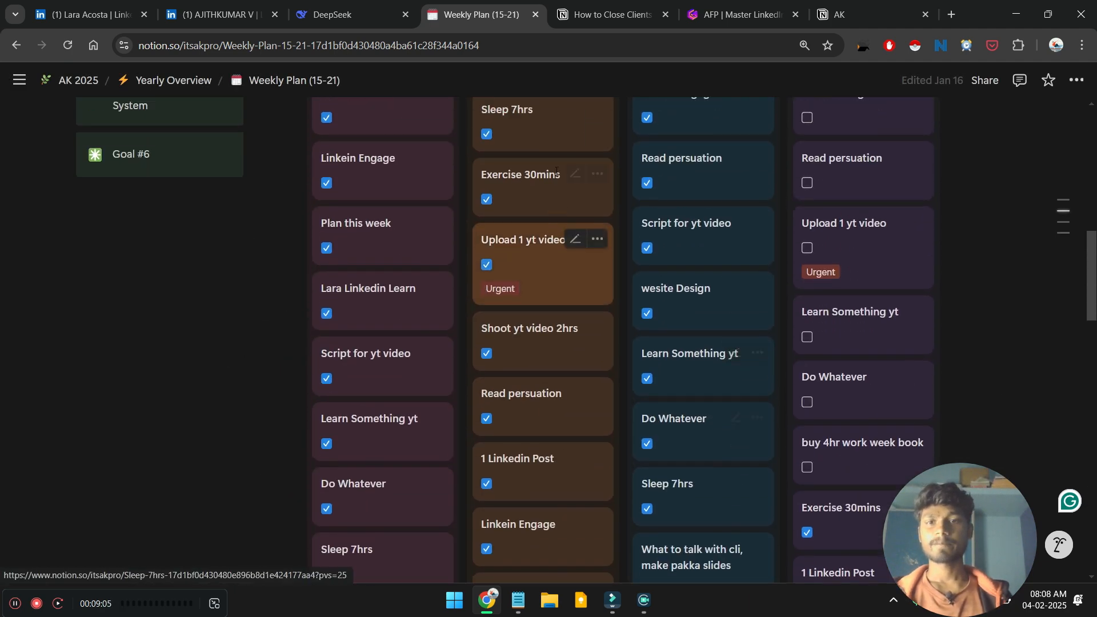
scroll(555, 171, "up", 5)
scroll(457, 274, "left", 5)
scroll(497, 285, "down", 2)
left_click(501, 262)
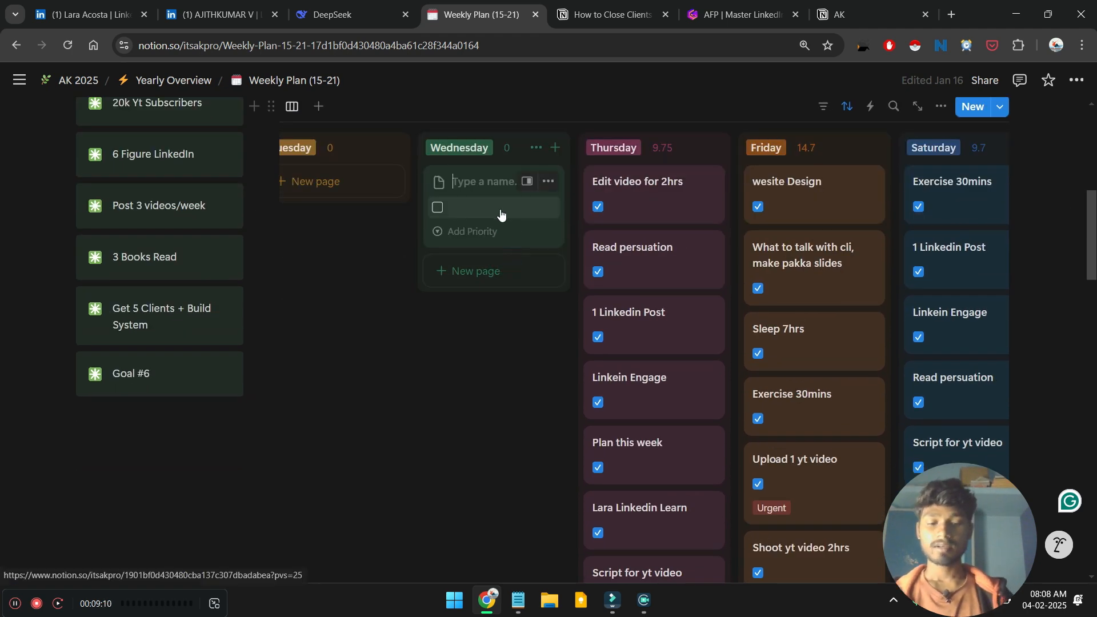
type("Watch")
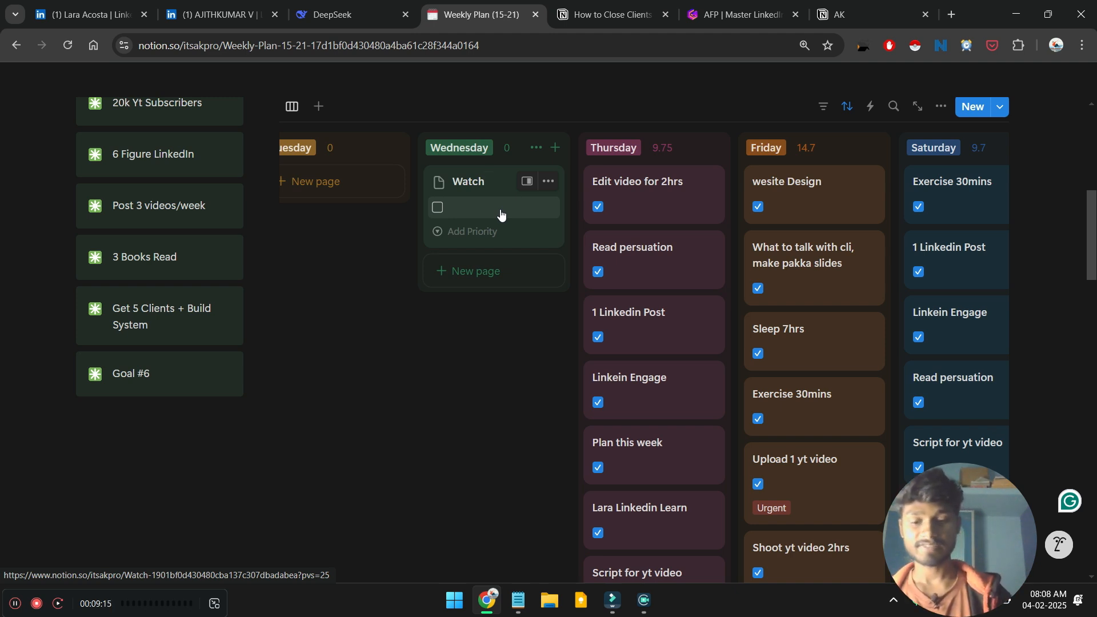
type("Master Movie")
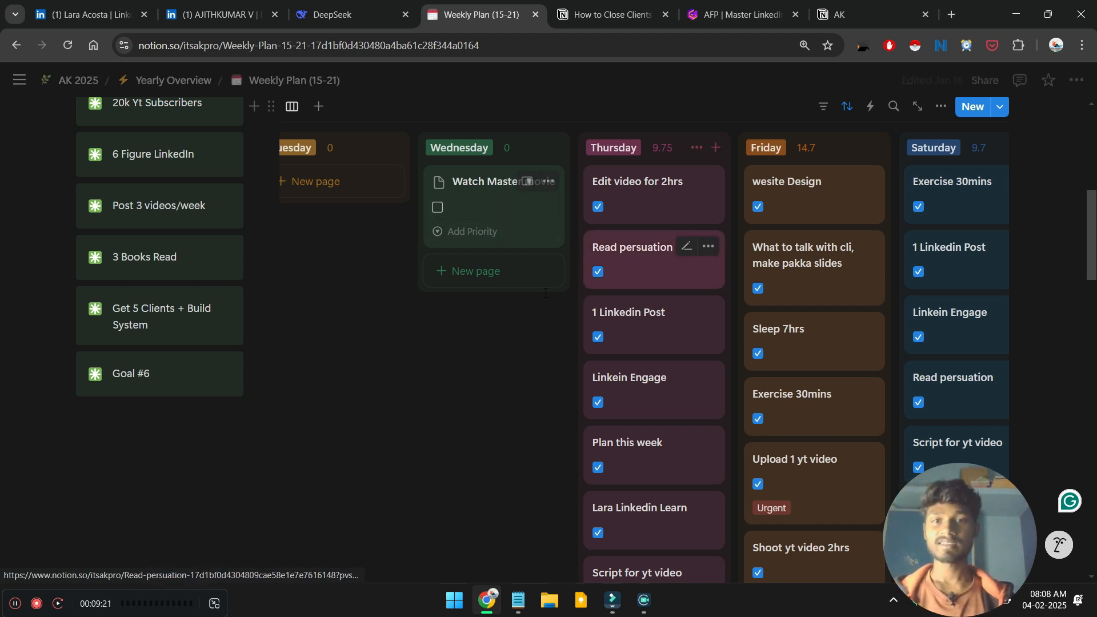
Step: Give Wednesday's "Watch Master movie" task Low priority and a Time Estimate of 3, and check the Movies row in the containers table
left_click(488, 191)
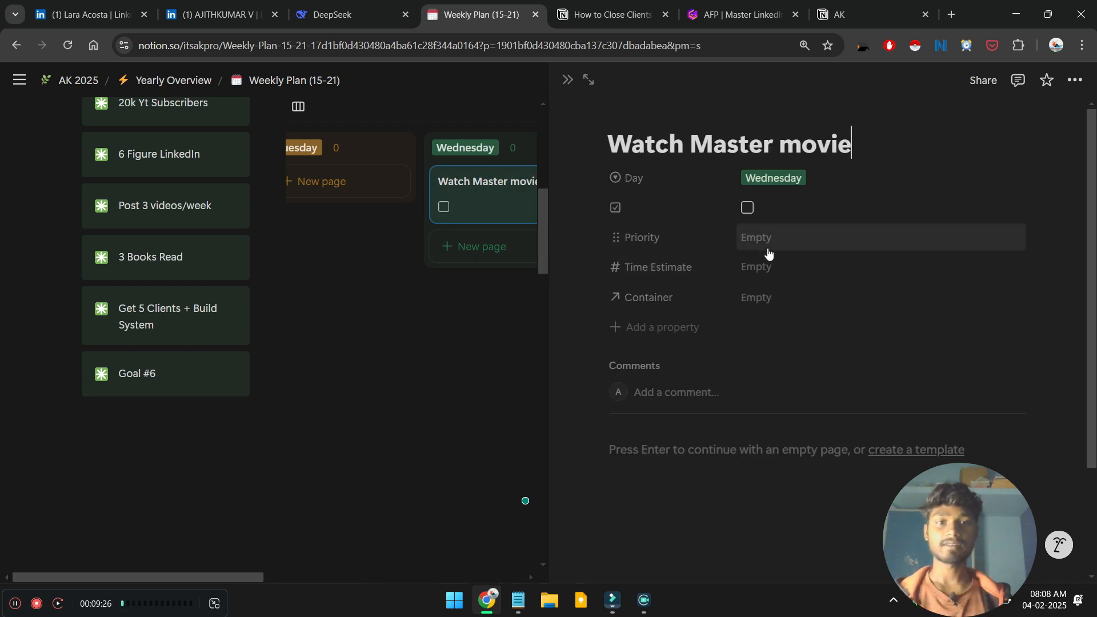
left_click(766, 245)
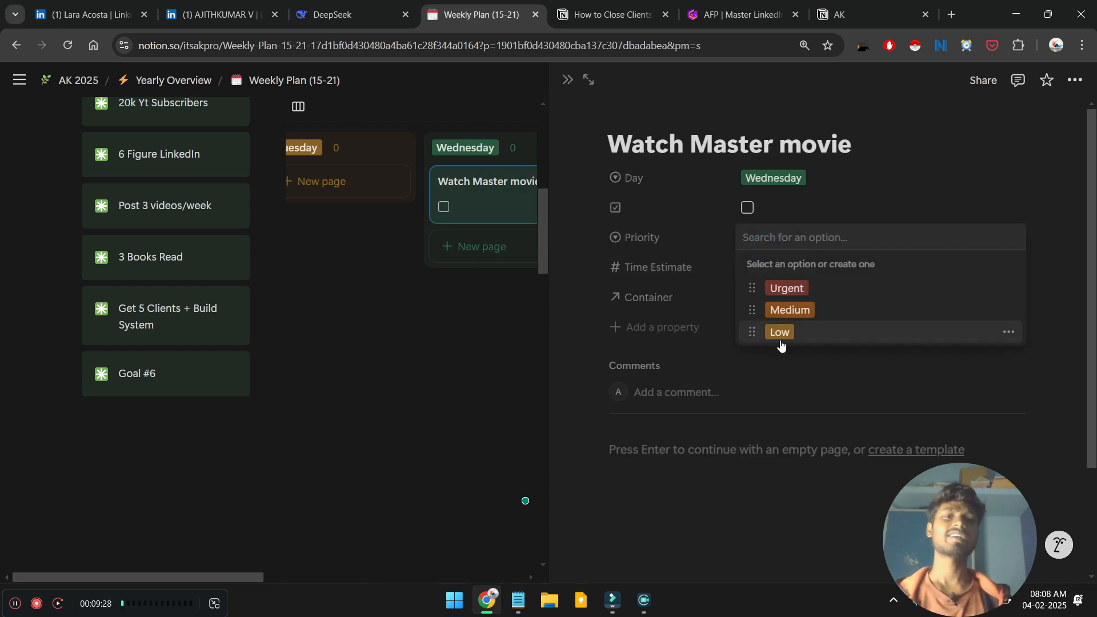
left_click(780, 337)
left_click(771, 265)
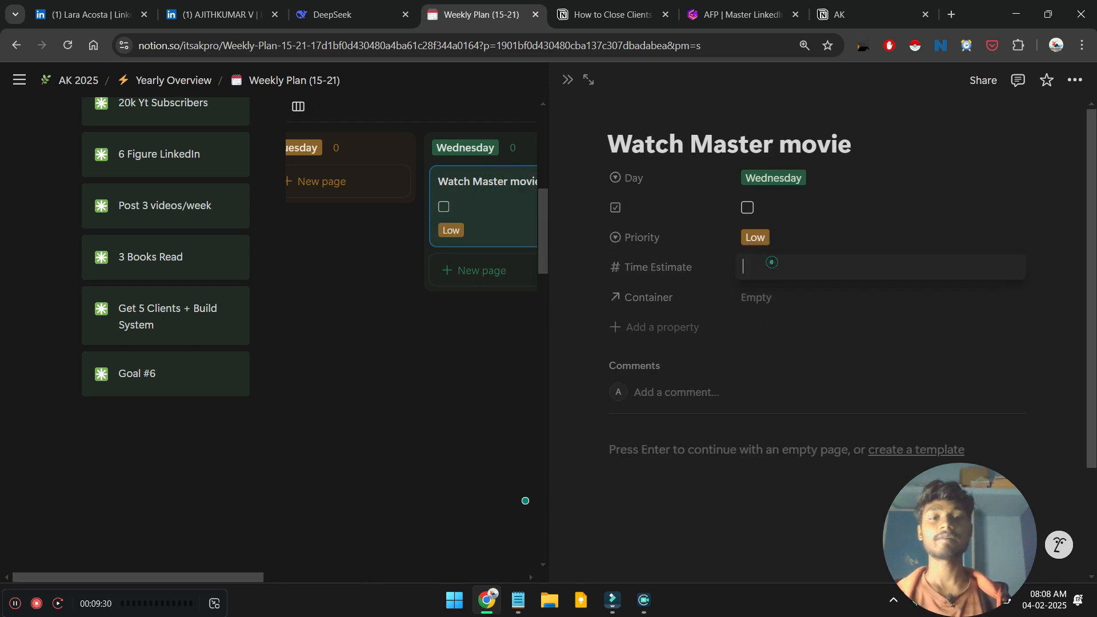
type("3")
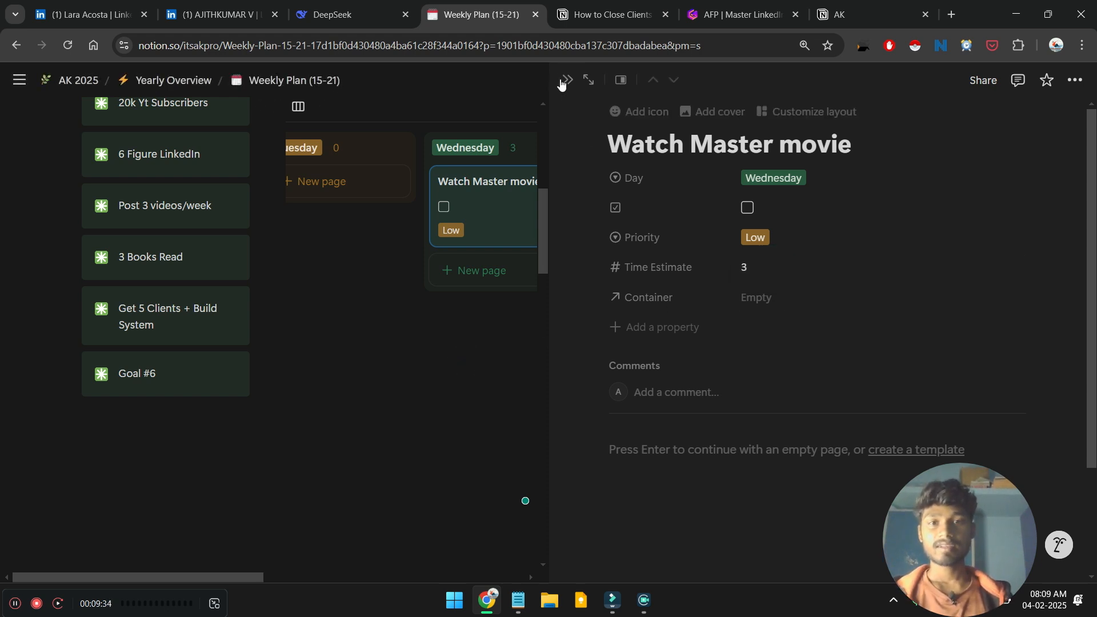
left_click(563, 81)
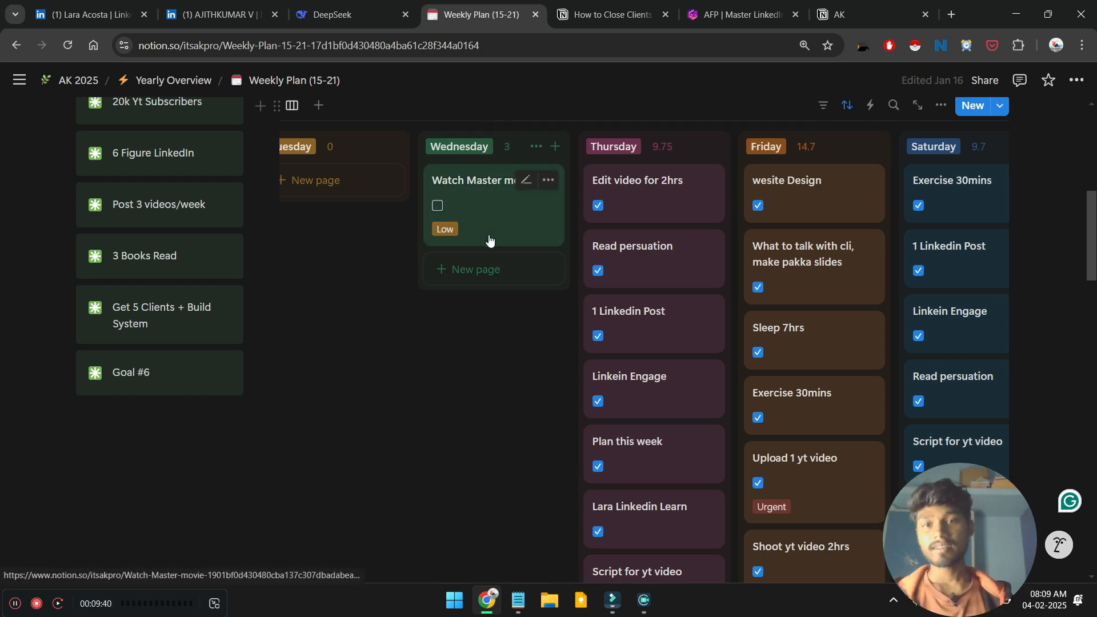
scroll(491, 236, "down", 8)
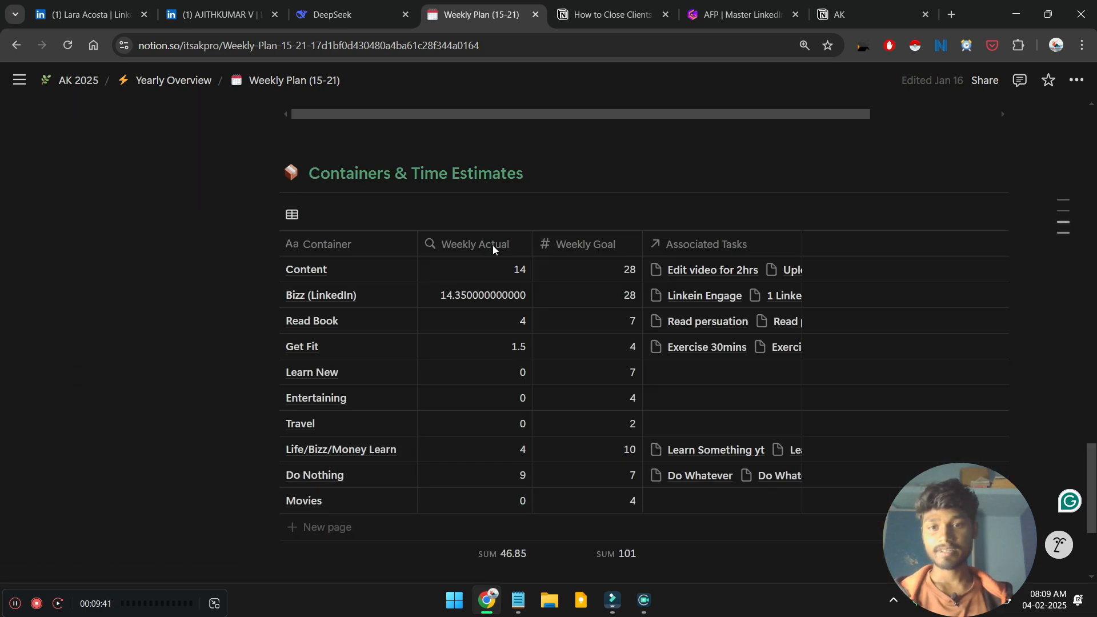
scroll(493, 245, "down", 3)
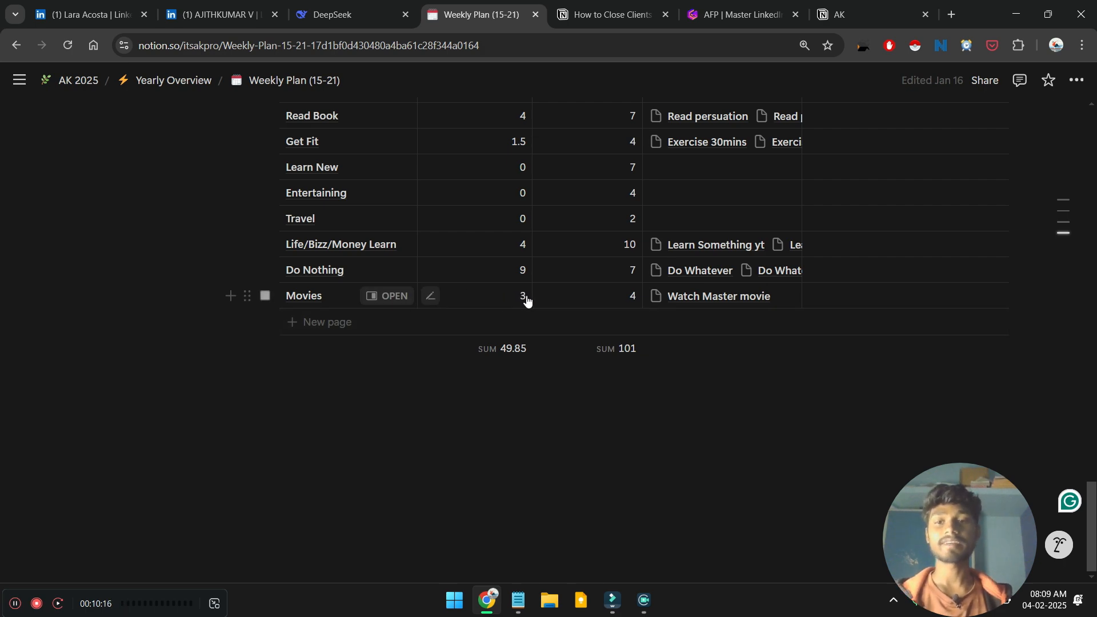
Step: Add a new task named "Watch RRR movie" to Tuesday in the Weekly Plan
scroll(530, 304, "up", 12)
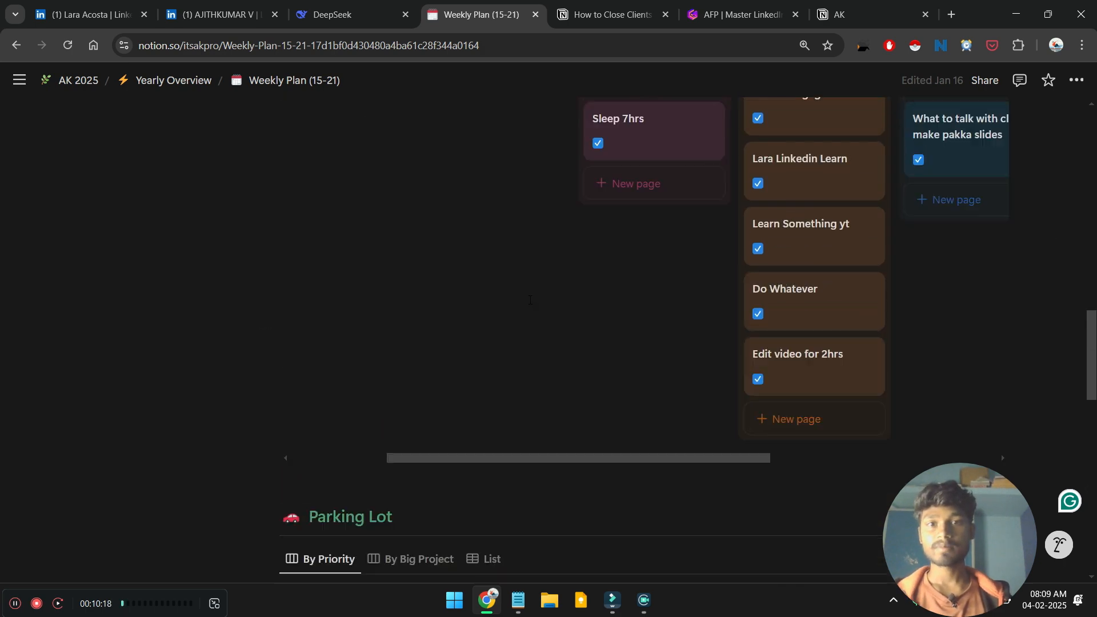
scroll(514, 297, "up", 2)
scroll(360, 317, "left", 2)
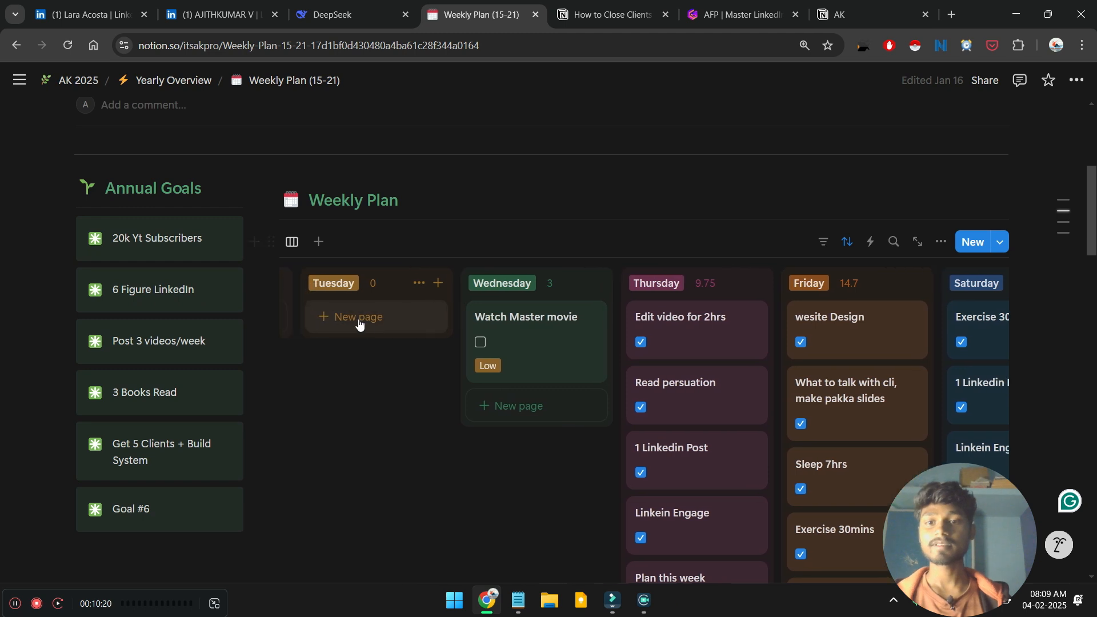
left_click(361, 315)
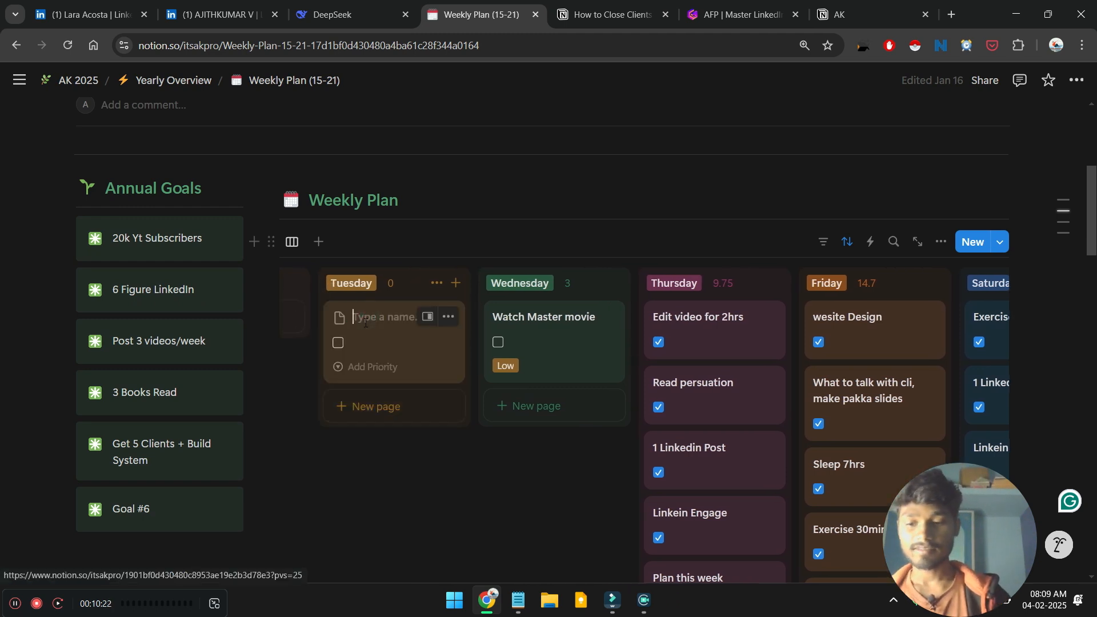
type("Watch RRR ")
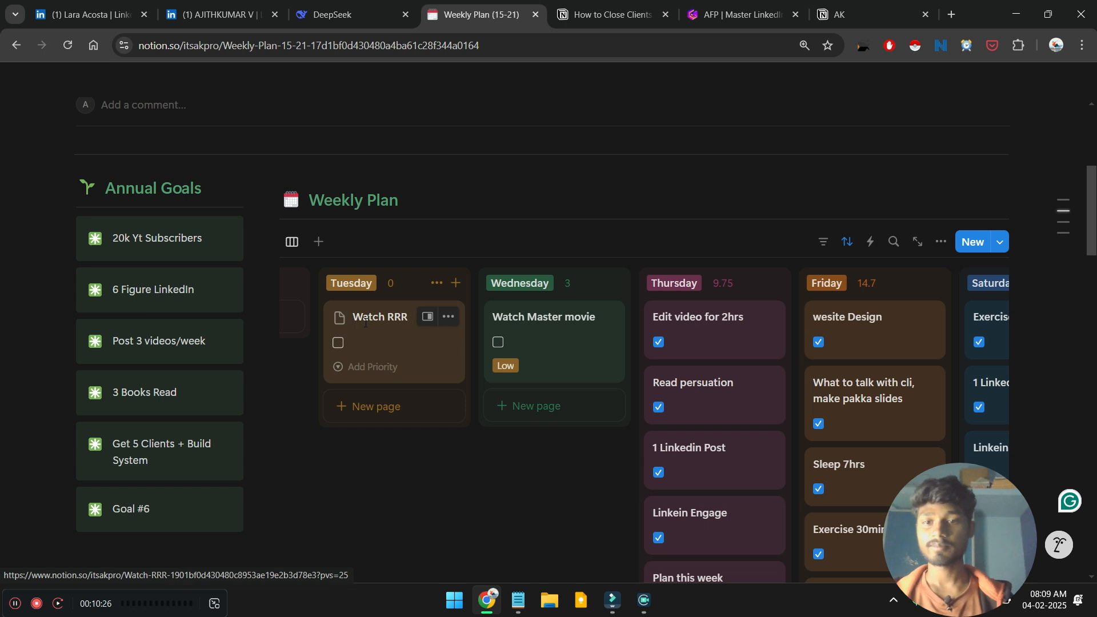
type(" movie")
Step: Set the priority of Tuesday's "Watch RRR movie" task to Low and its Time Estimate to 1
left_click(427, 316)
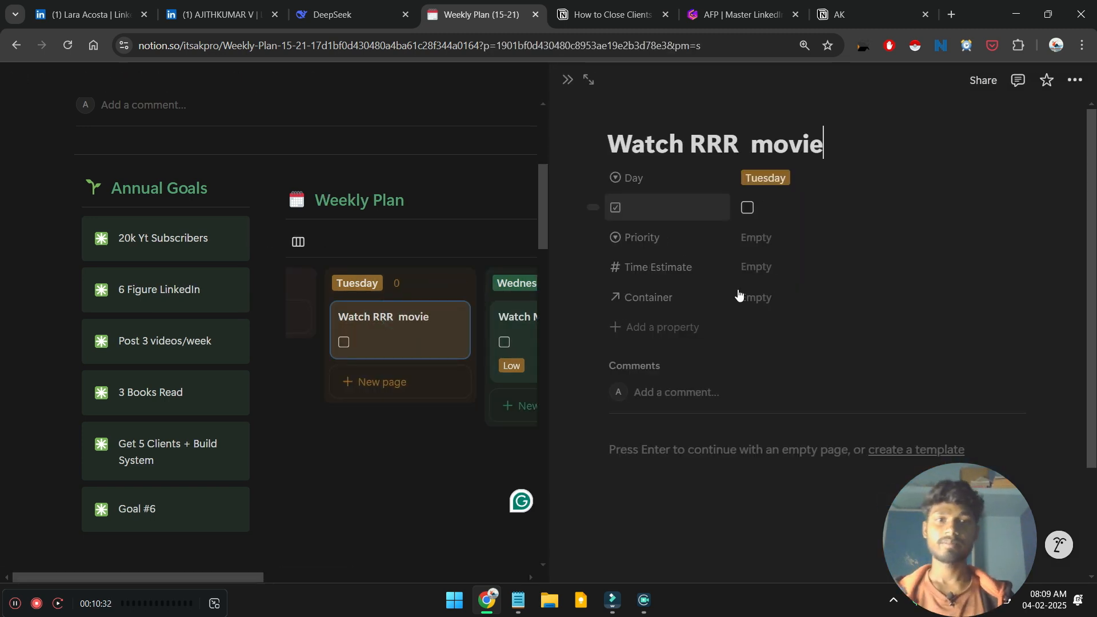
left_click(817, 240)
left_click(792, 320)
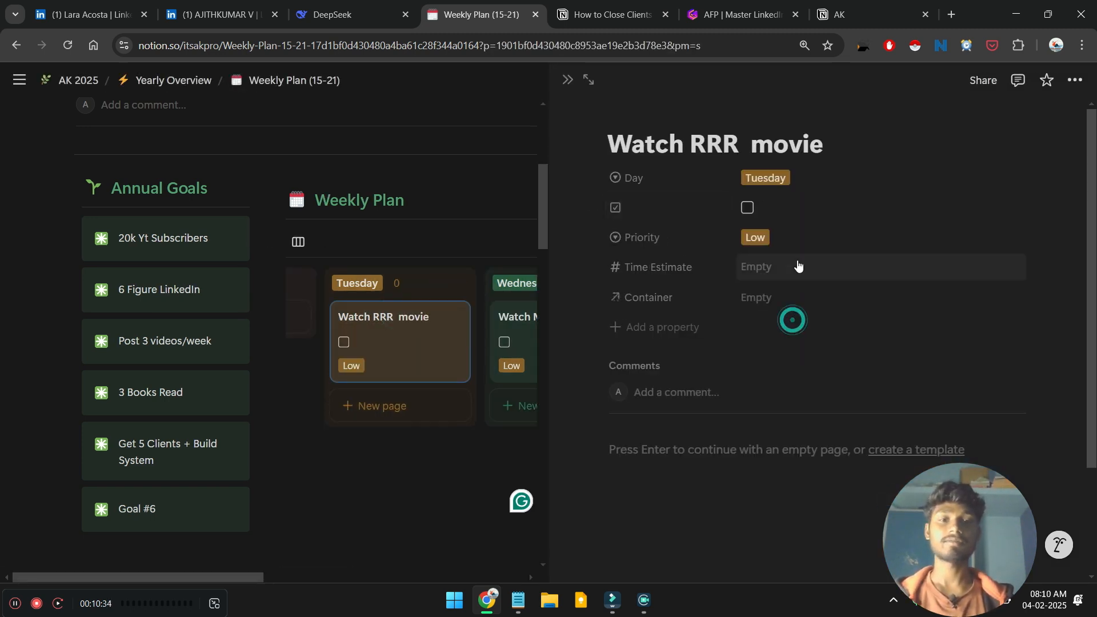
left_click(796, 260)
type("1")
Step: Link the "Watch RRR movie" task to the Movies container and compare that container's Weekly Actual with its Weekly Goal
left_click(793, 292)
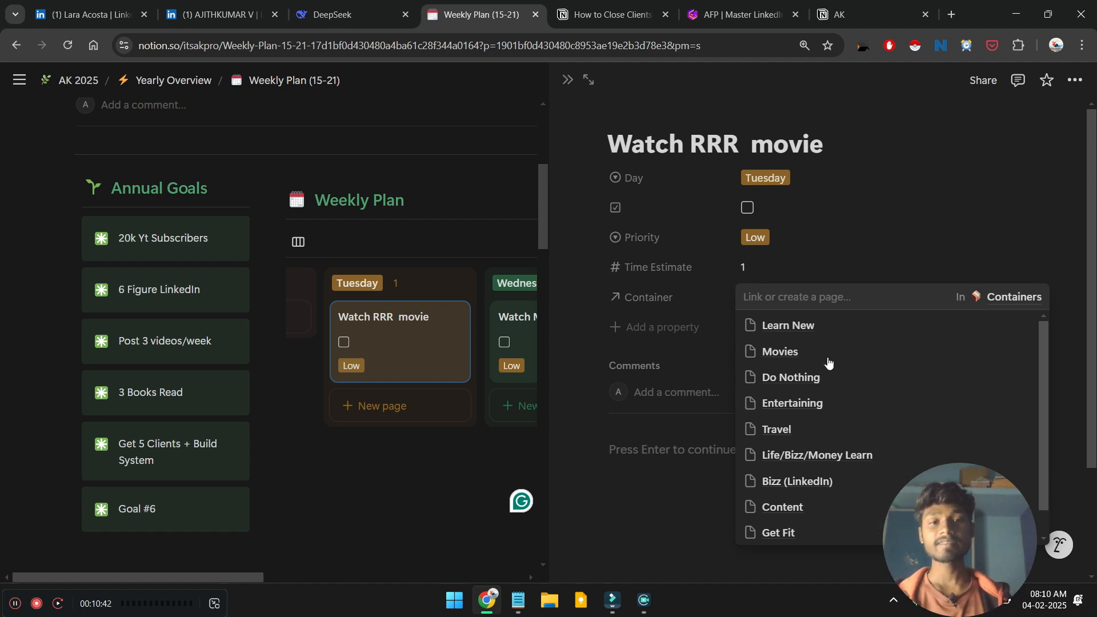
left_click(822, 347)
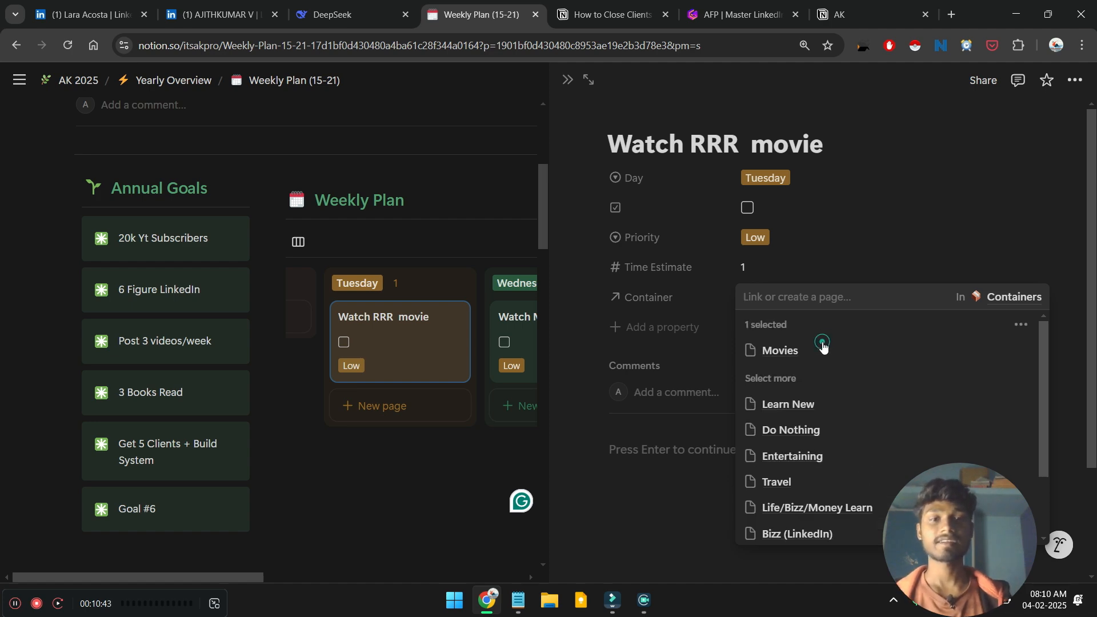
left_click(567, 82)
left_click(567, 82)
scroll(498, 360, "down", 10)
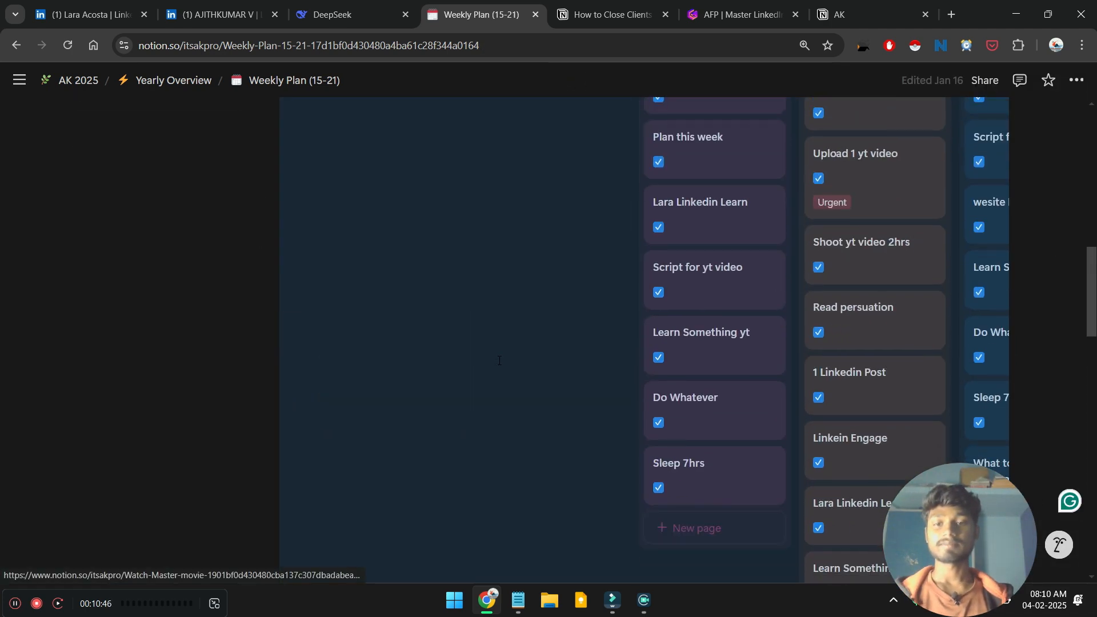
scroll(498, 359, "down", 7)
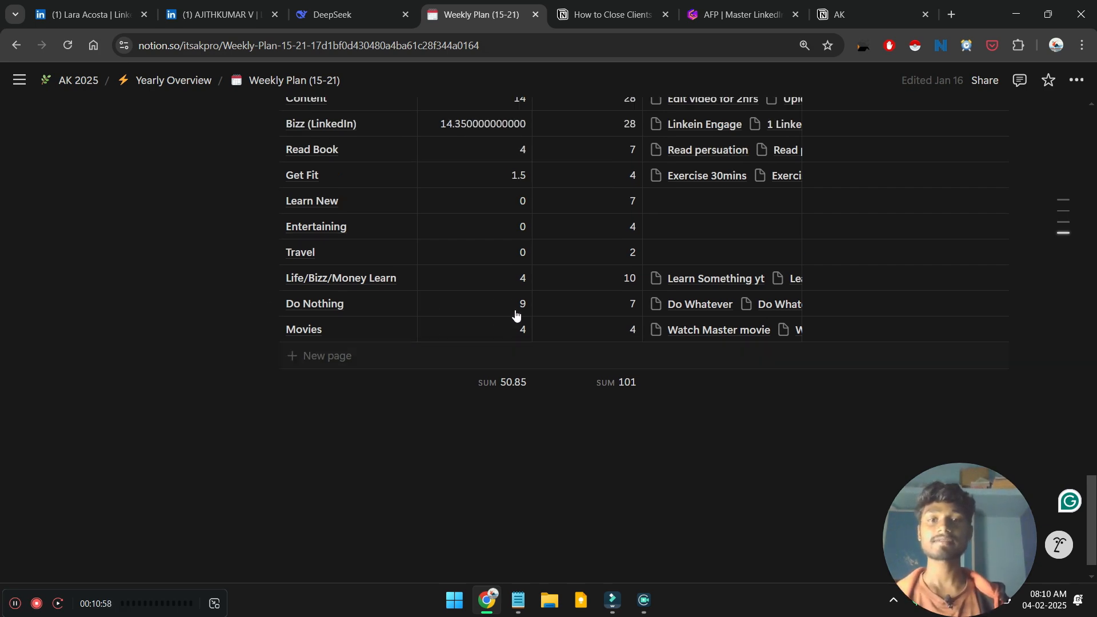
Step: Add a new task named "Watch vidamm movie" to Monday in the Weekly Plan
scroll(515, 314, "down", 10)
scroll(515, 310, "up", 9)
scroll(515, 310, "up", 4)
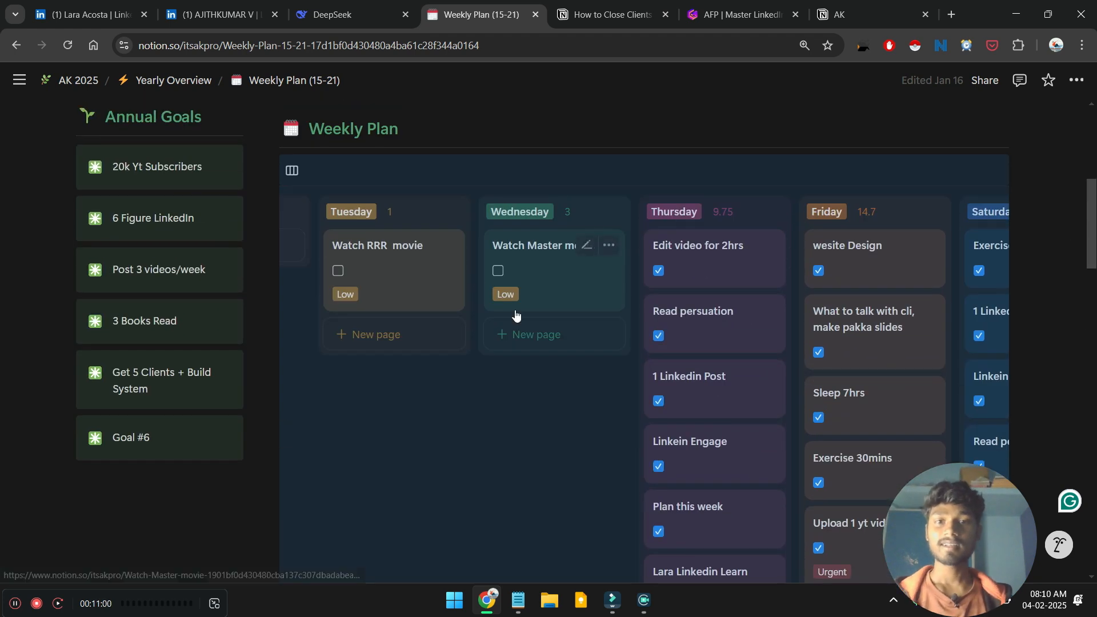
scroll(516, 313, "left", 3)
left_click(368, 257)
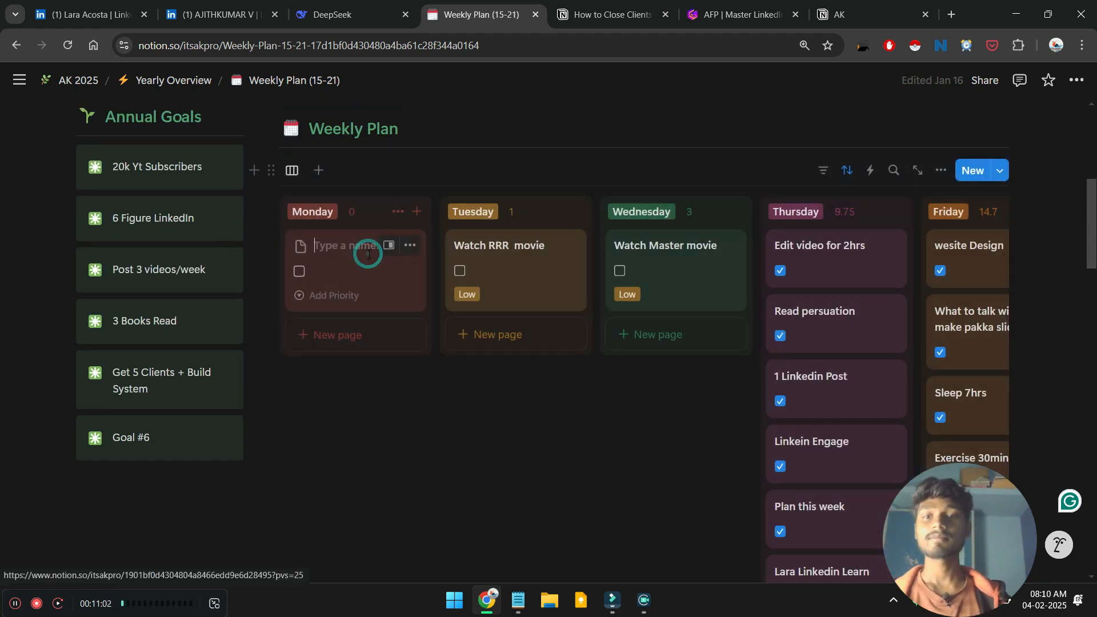
type("Watch")
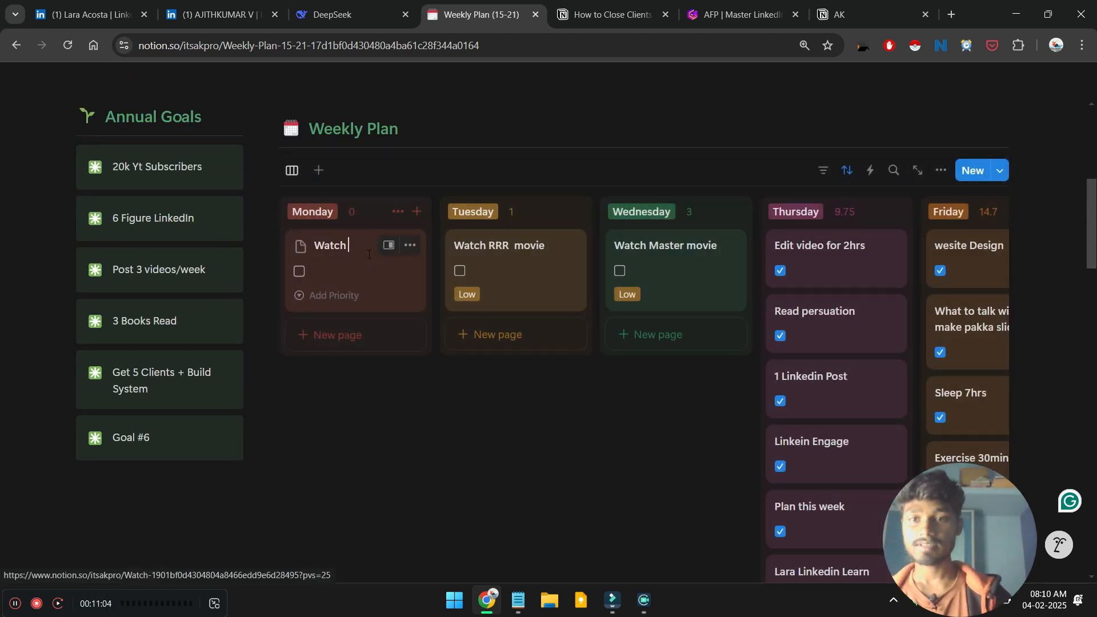
type(" vidamm")
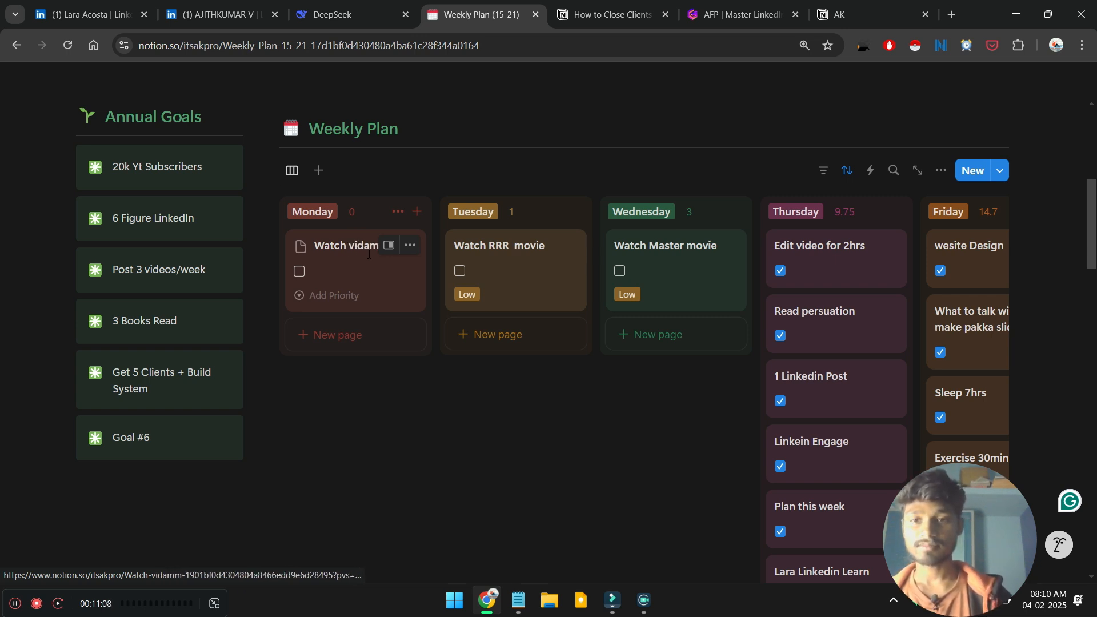
type(" movie")
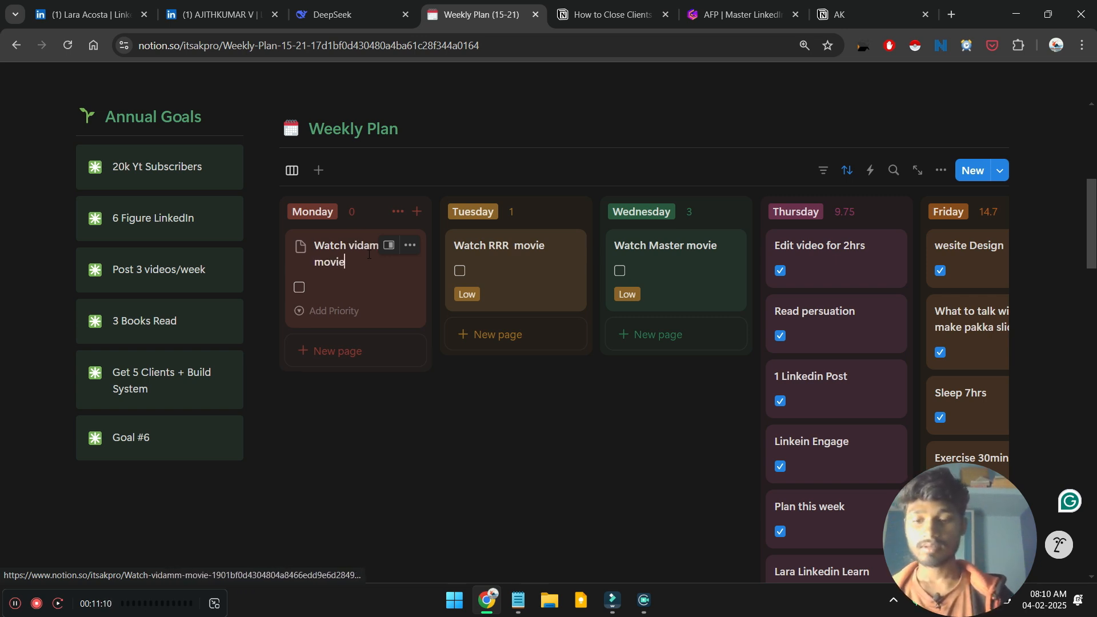
Step: Set the Time Estimate of Monday's "Watch vidamm movie" task to 3 and check the Movies row in the containers table
left_click(366, 258)
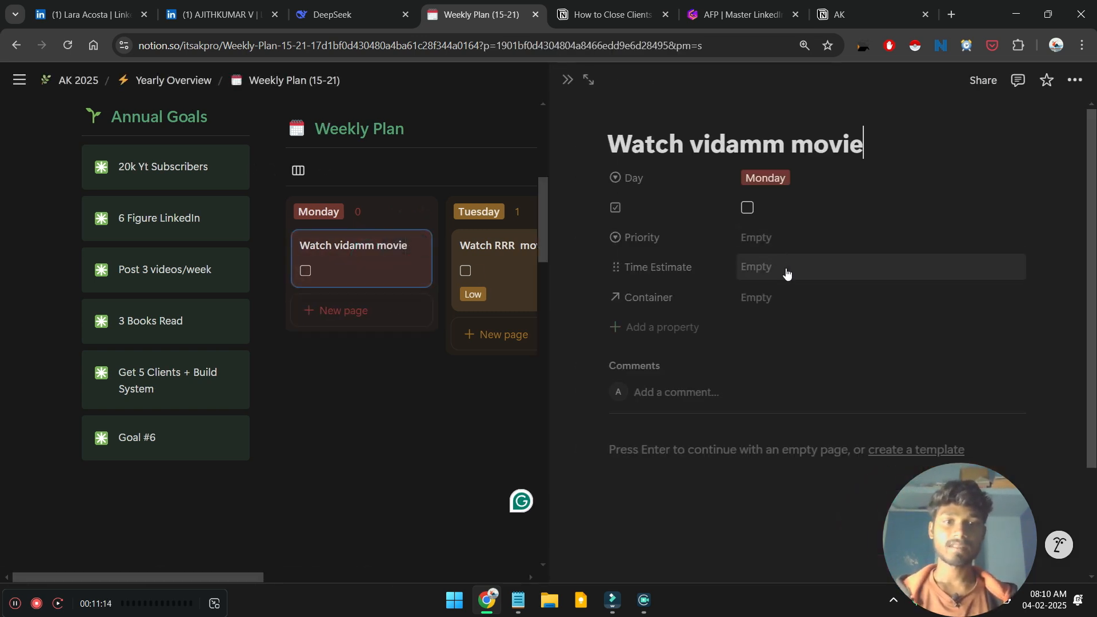
type("3")
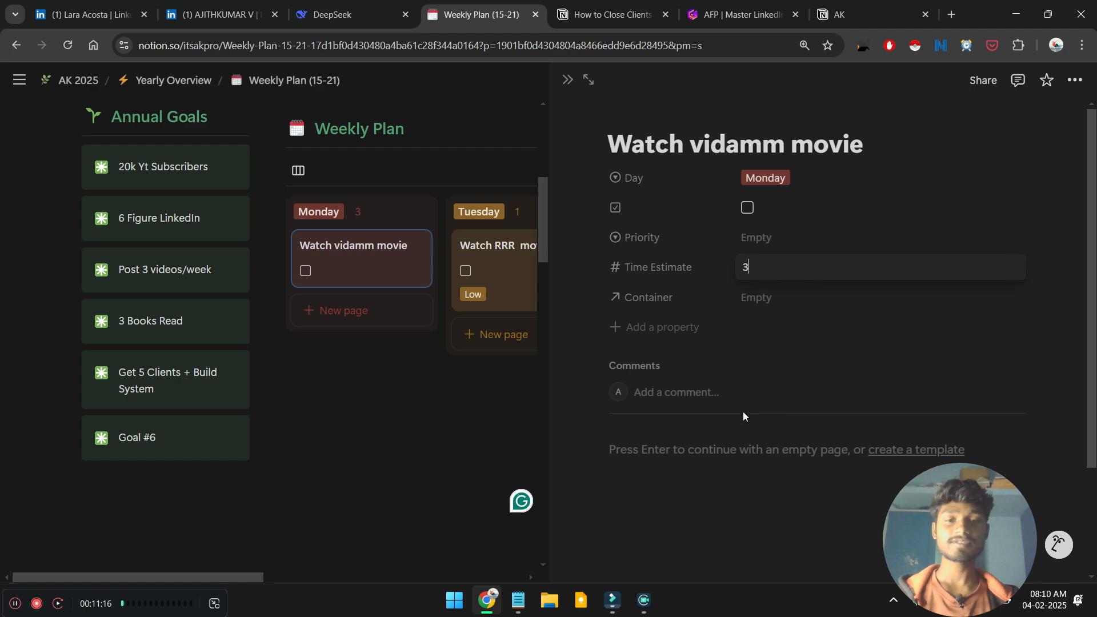
left_click(573, 81)
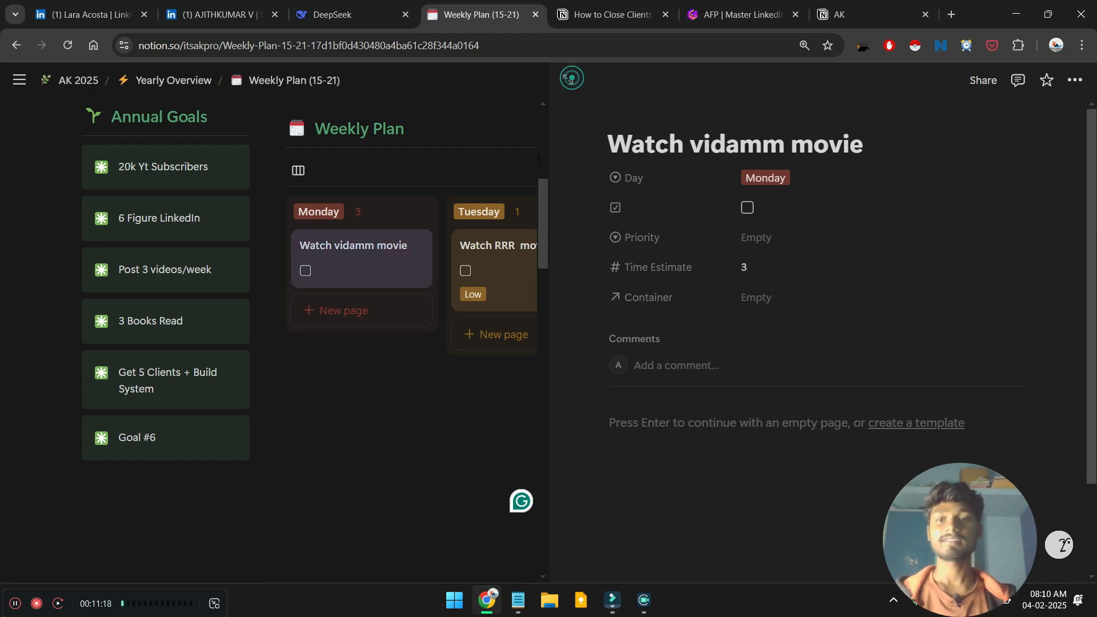
scroll(516, 270, "down", 10)
scroll(516, 271, "down", 5)
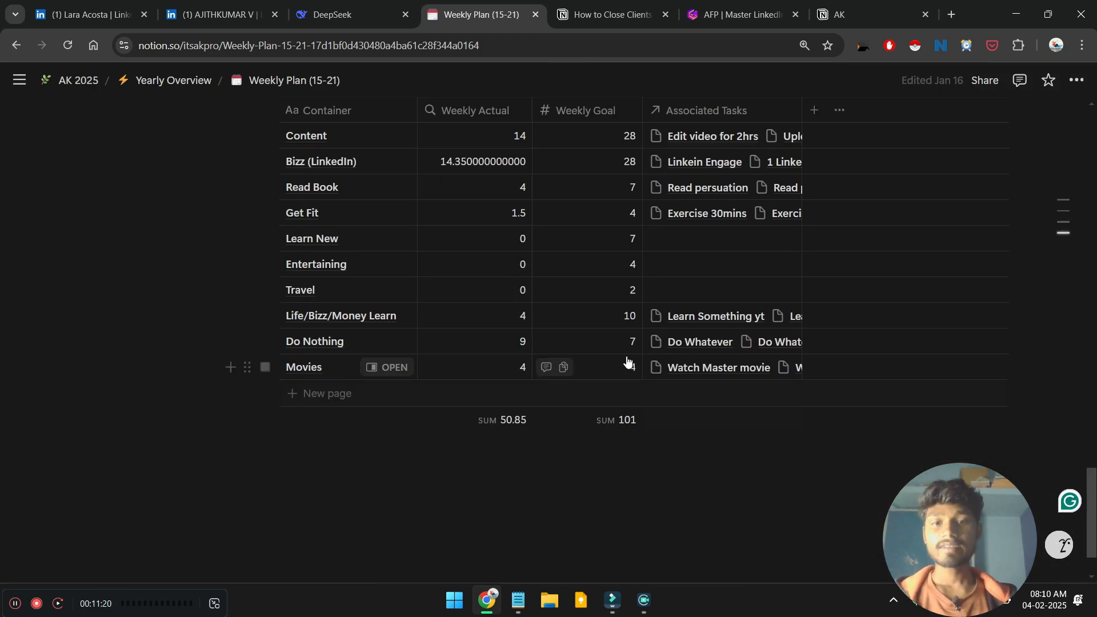
Step: Link Monday's "Watch vidamm movie" task to the Movies container and recheck that container's Weekly Actual against its goal
scroll(560, 390, "up", 15)
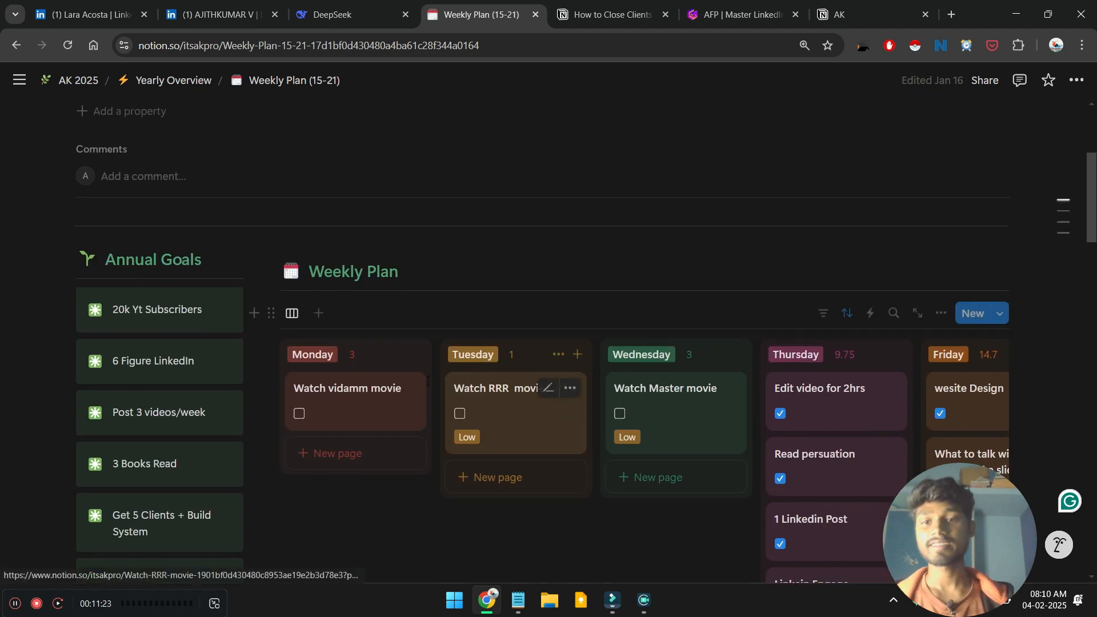
left_click(314, 392)
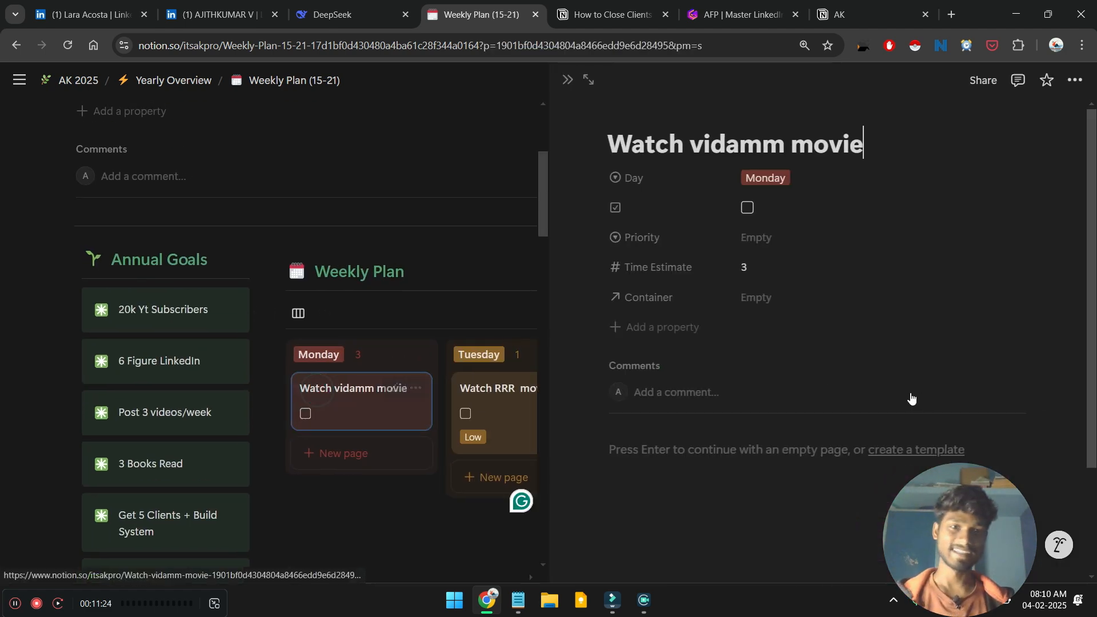
left_click(772, 306)
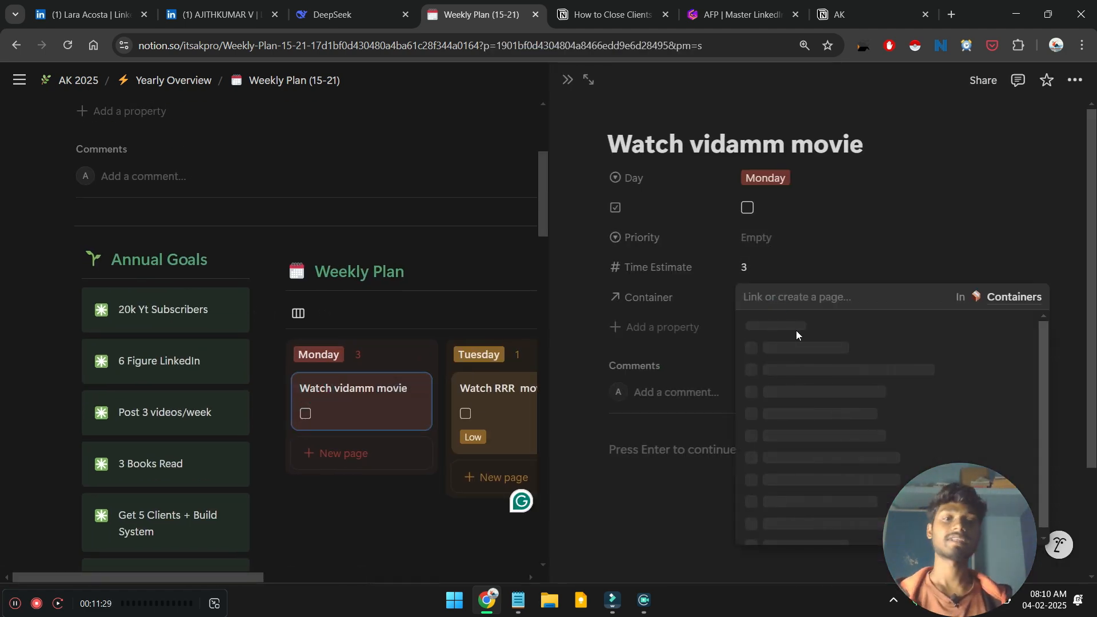
left_click(802, 350)
left_click(564, 82)
left_click(564, 81)
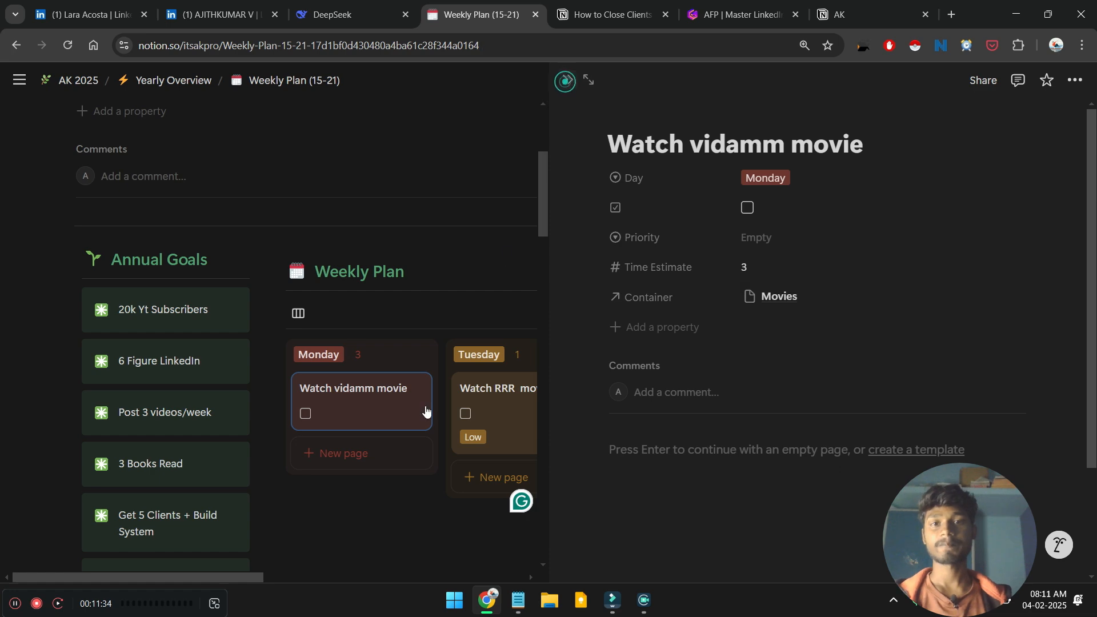
scroll(446, 393, "down", 10)
scroll(445, 394, "down", 10)
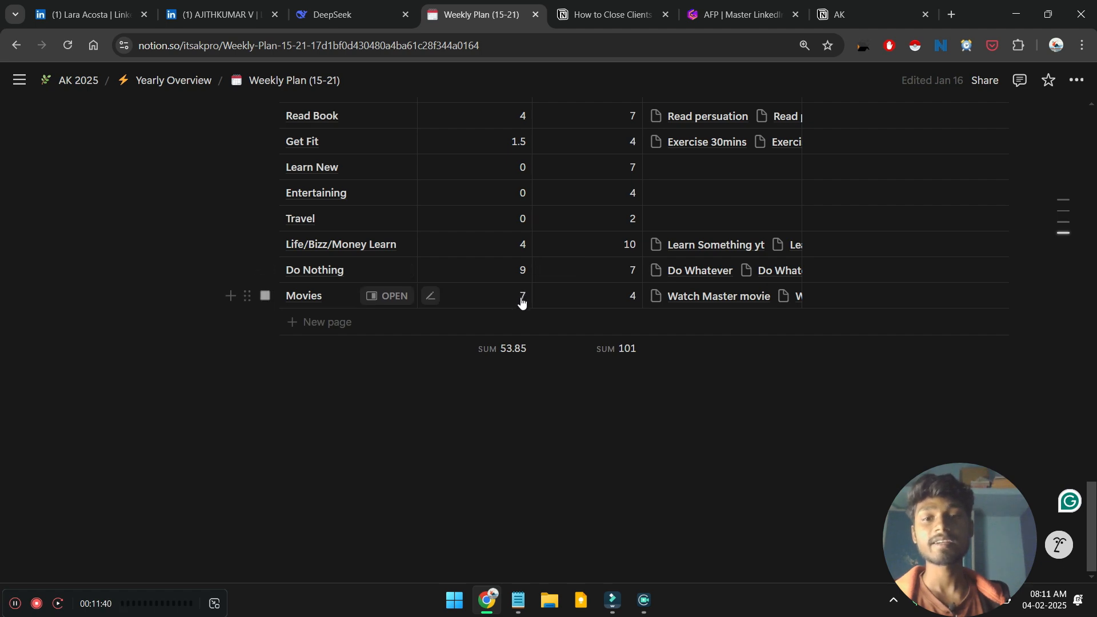
Step: Compare the movie tasks in the Weekly Plan with the Movies row's Weekly Actual and Weekly Goal in the containers table
scroll(514, 294, "up", 2)
scroll(510, 293, "up", 15)
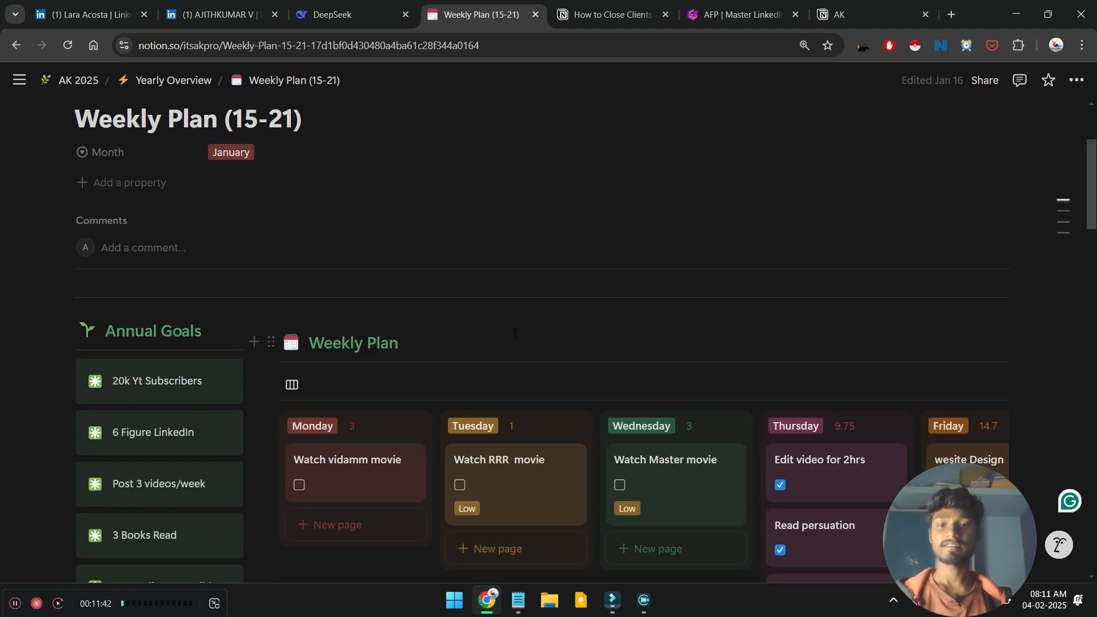
scroll(514, 333, "down", 1)
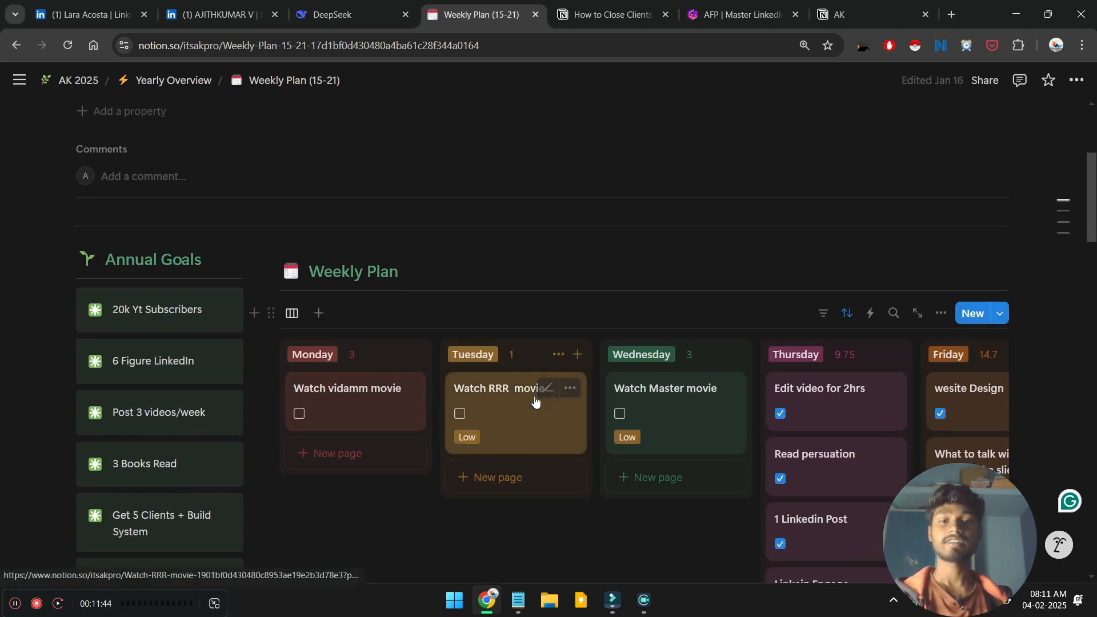
scroll(665, 424, "down", 1)
scroll(665, 424, "down", 20)
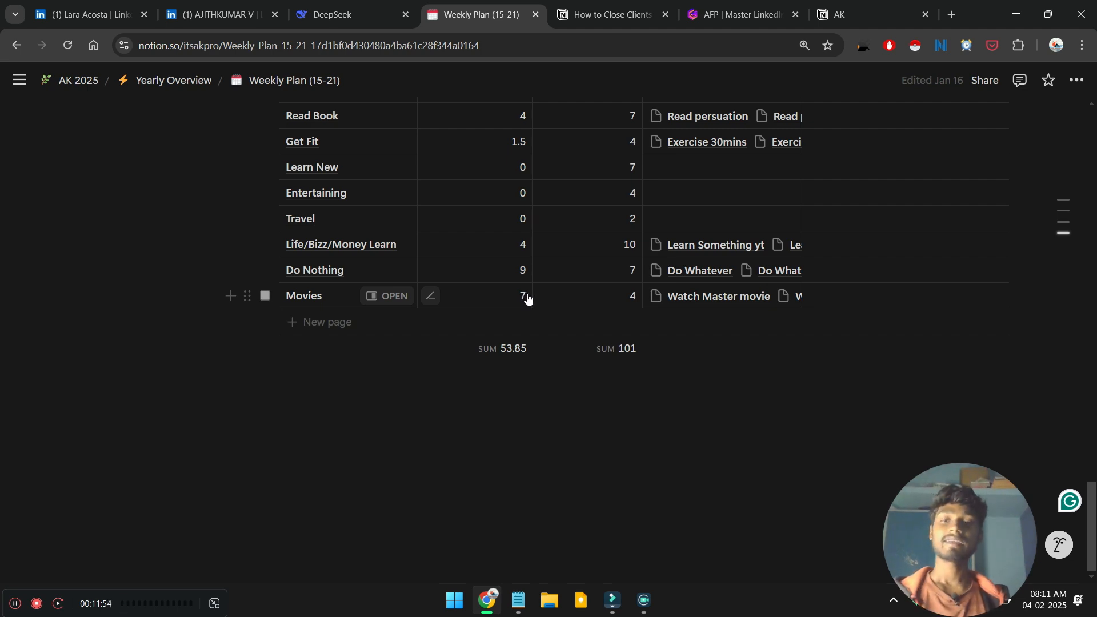
scroll(506, 247, "up", 7)
scroll(501, 321, "down", 4)
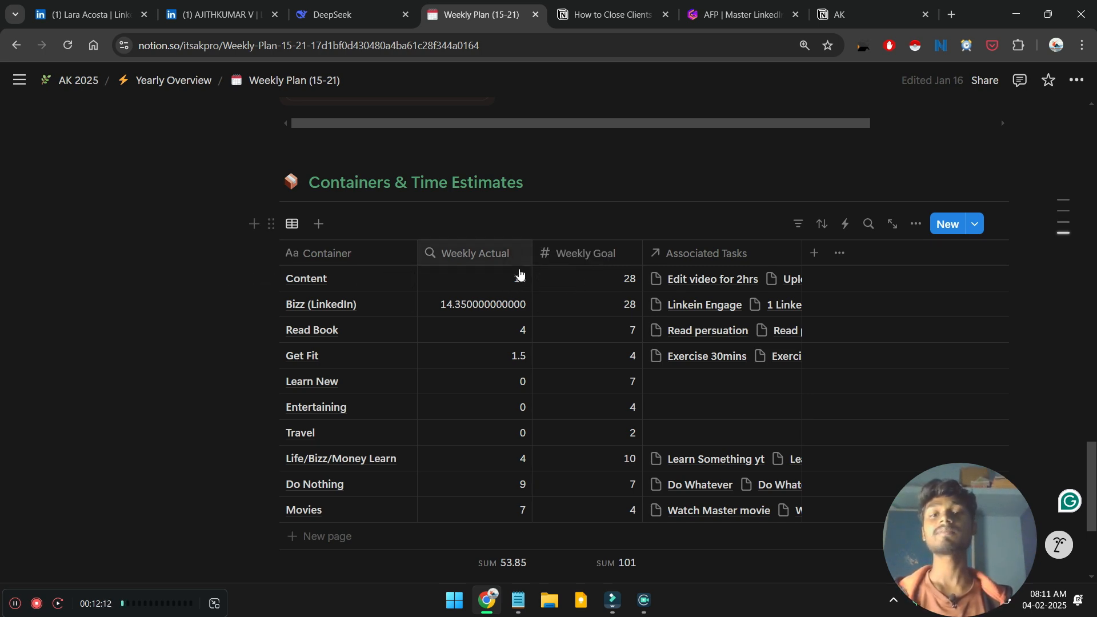
Step: Add a new task named "Shoot yt video" to Wednesday in the Weekly Plan
scroll(517, 286, "up", 10)
scroll(517, 285, "up", 10)
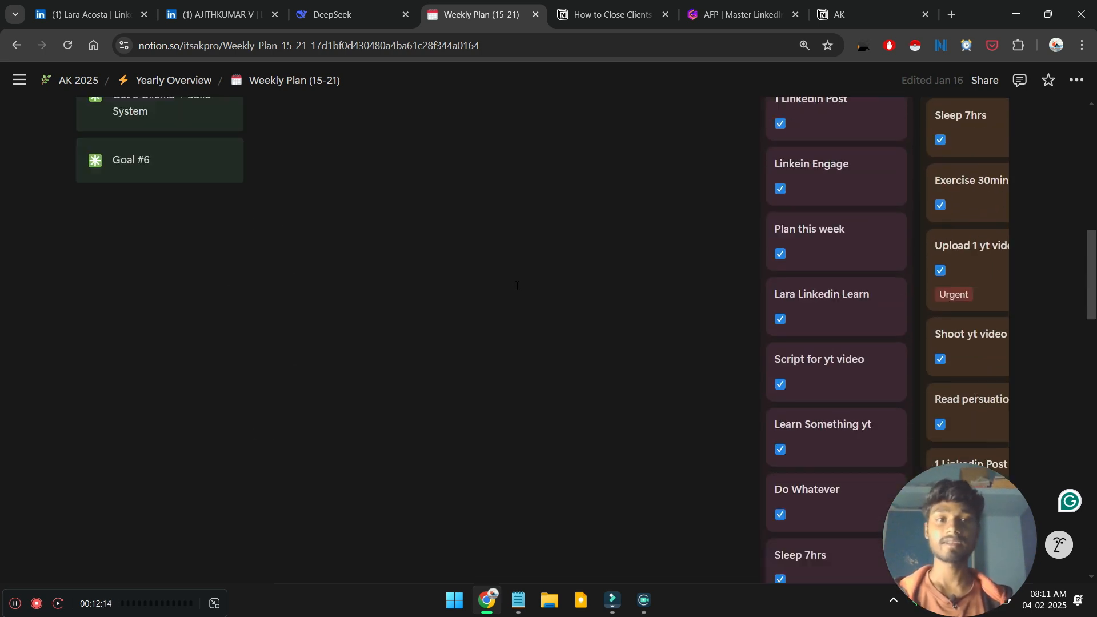
scroll(516, 285, "down", 5)
scroll(649, 225, "up", 2)
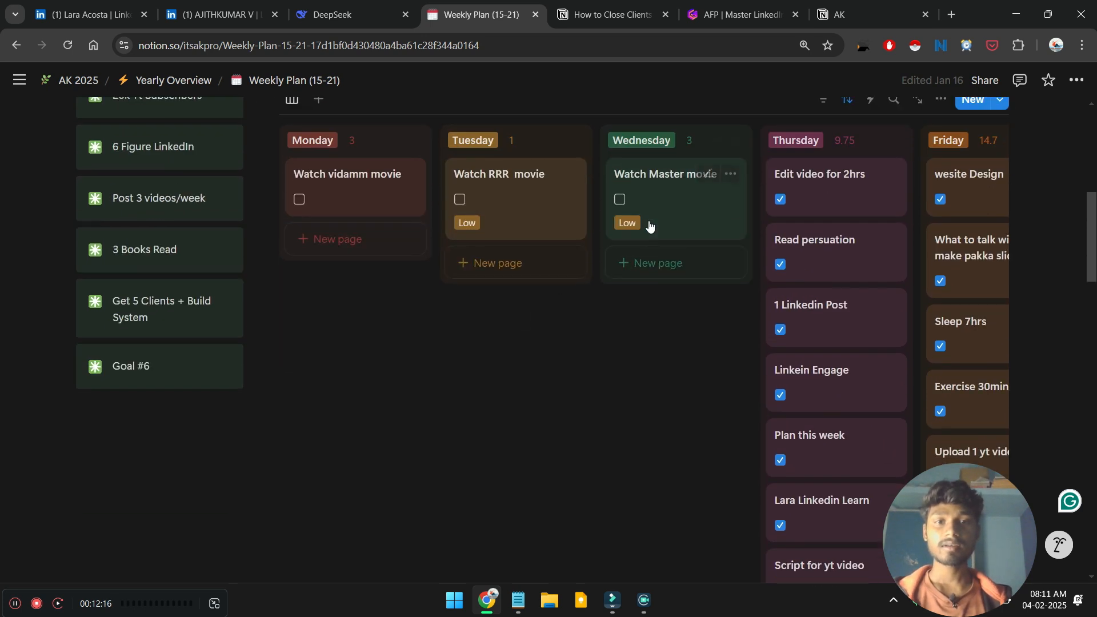
left_click(640, 269)
type("Shoot")
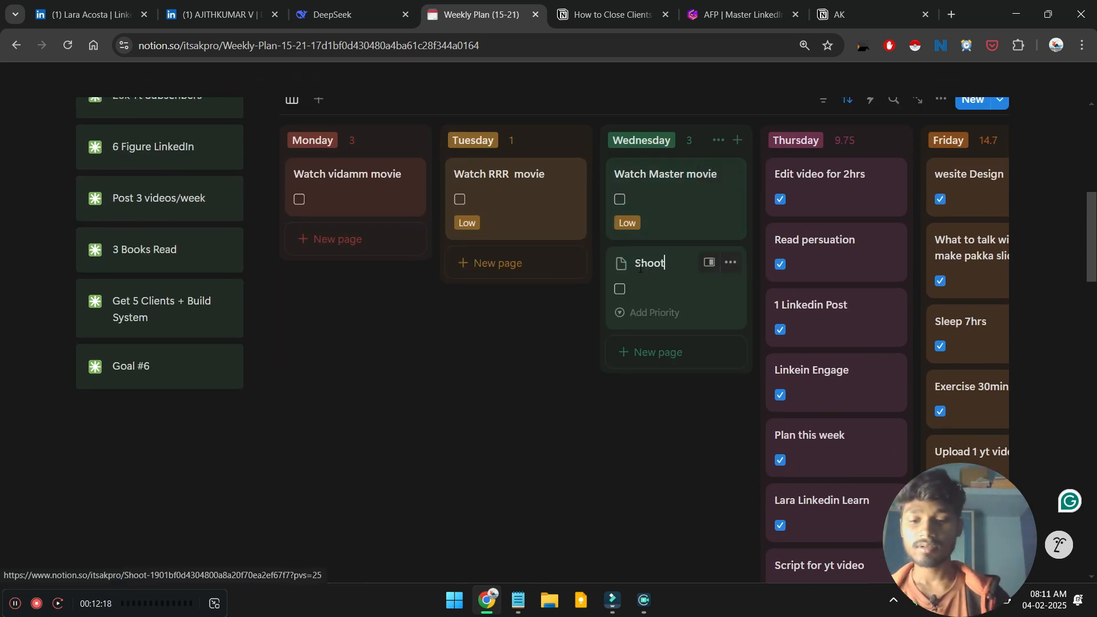
type(" yt video")
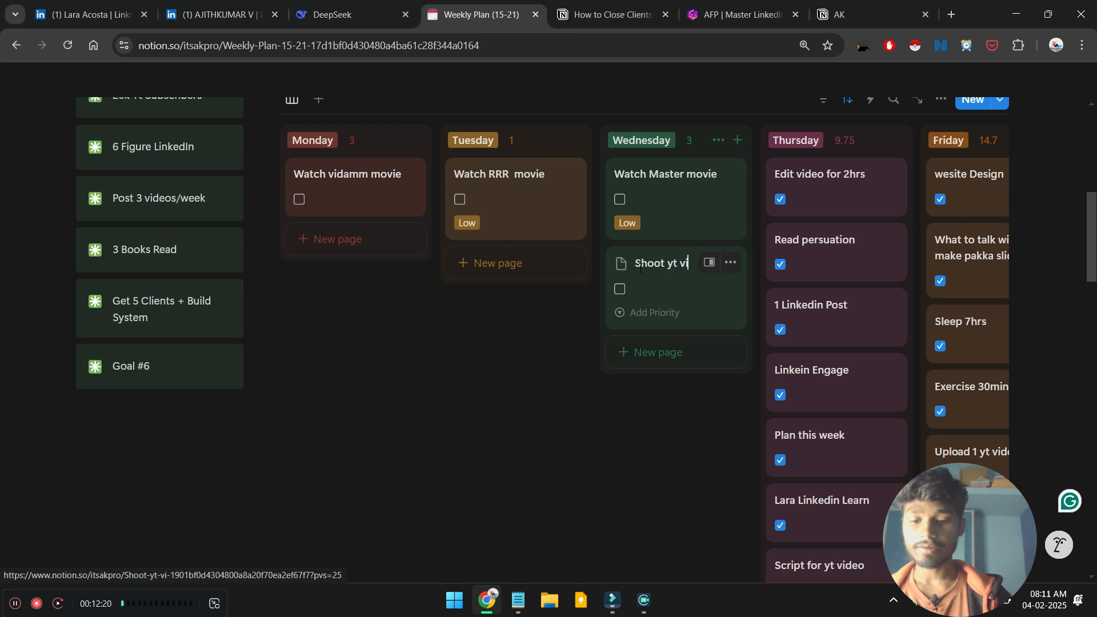
left_click(683, 421)
Step: Set the "Shoot yt video" task's Time Estimate to 4, link it to the Content container, and check that container's Weekly Actual
left_click(661, 274)
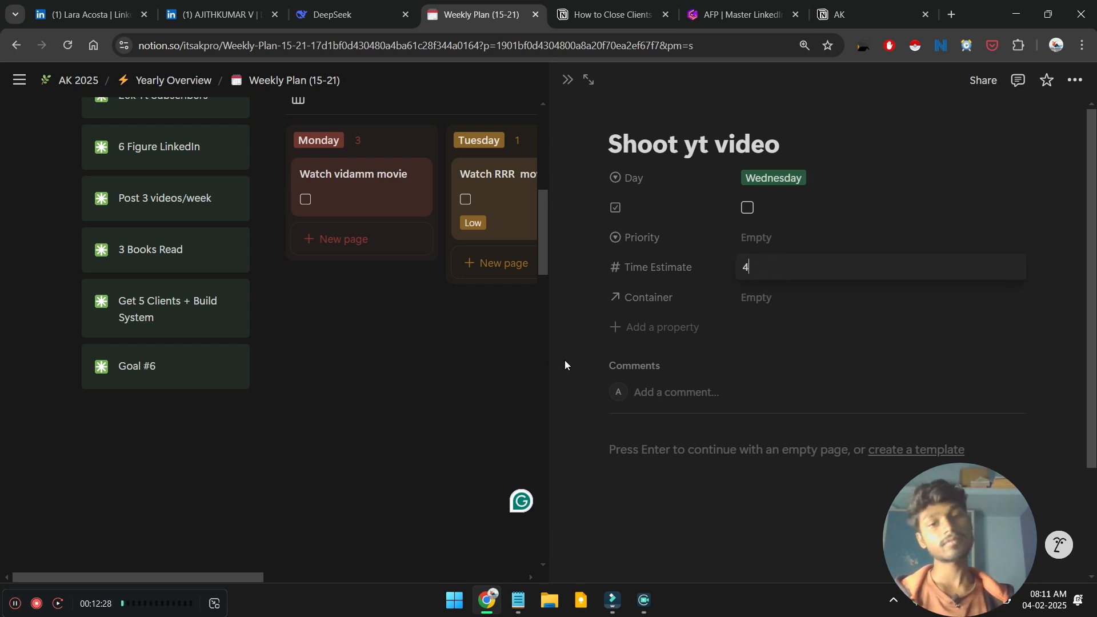
left_click(794, 304)
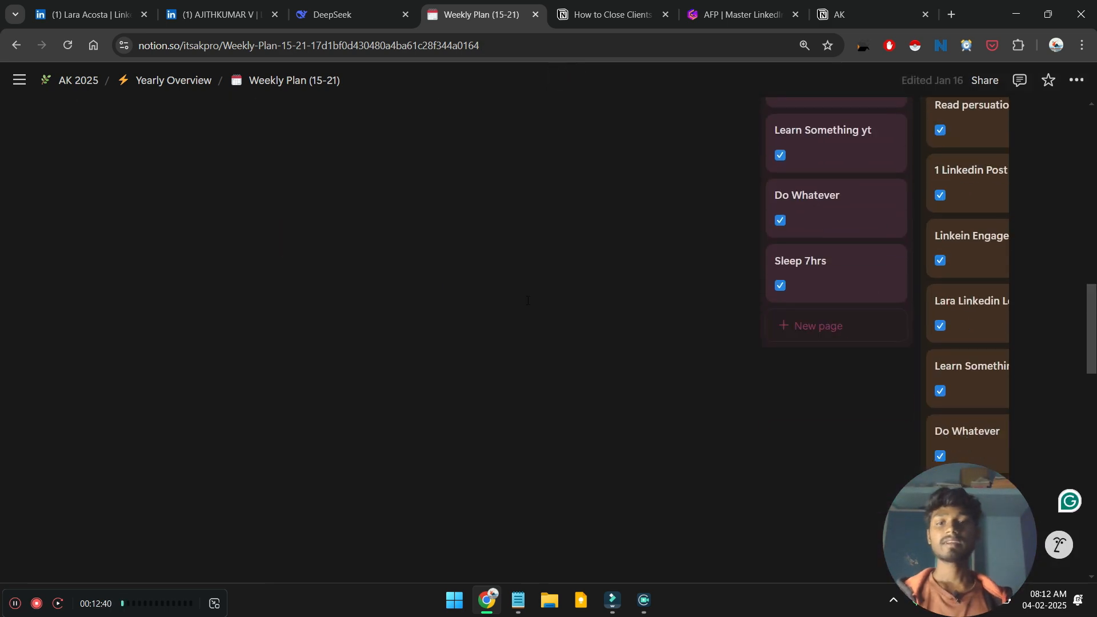
scroll(527, 300, "down", 5)
scroll(528, 301, "down", 3)
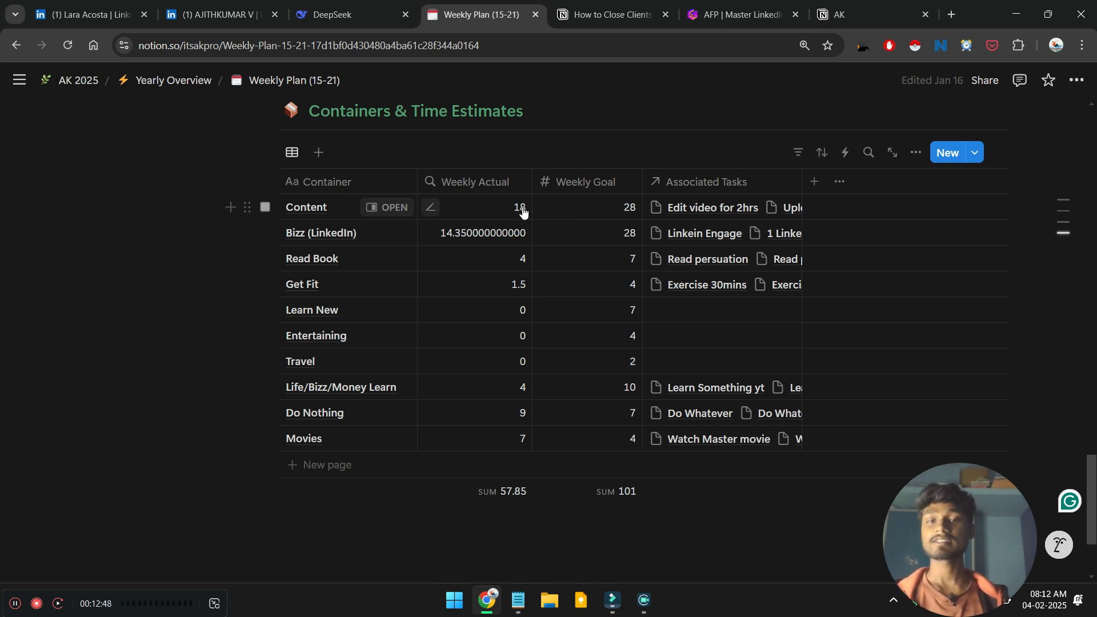
Step: Add a new task named "Edit yt video" to Tuesday in the Weekly Plan
scroll(522, 212, "up", 10)
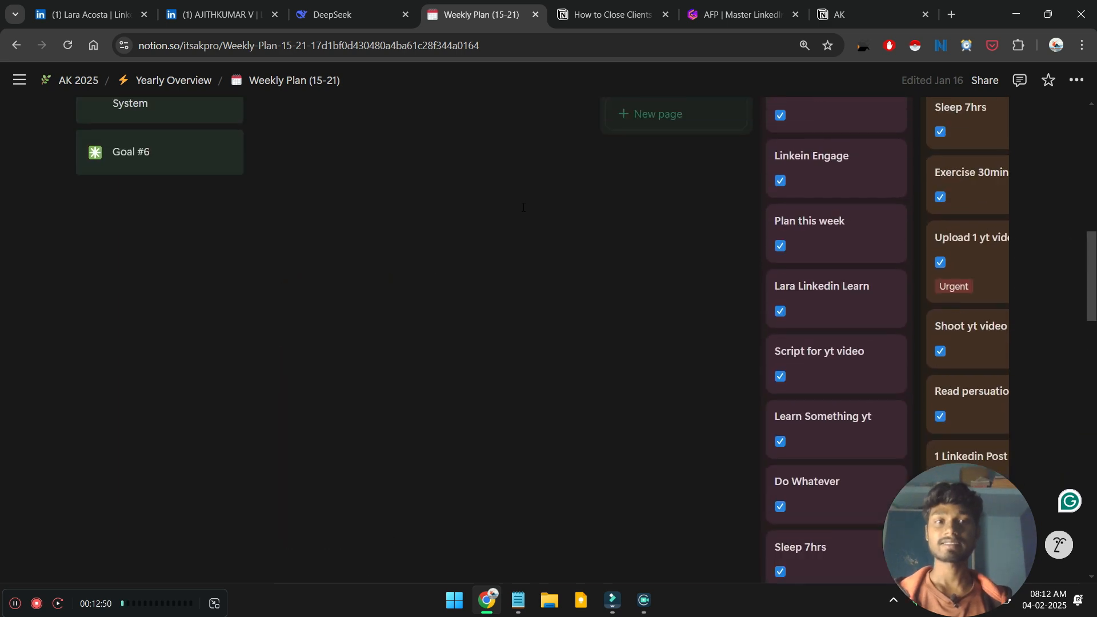
left_click(532, 338)
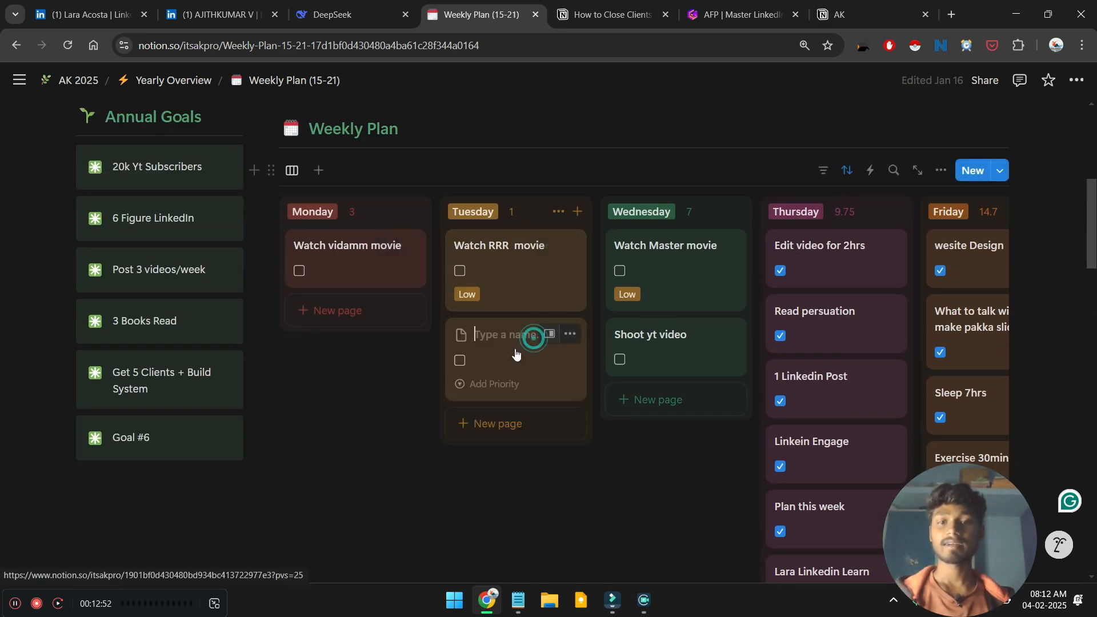
type("Edit vi")
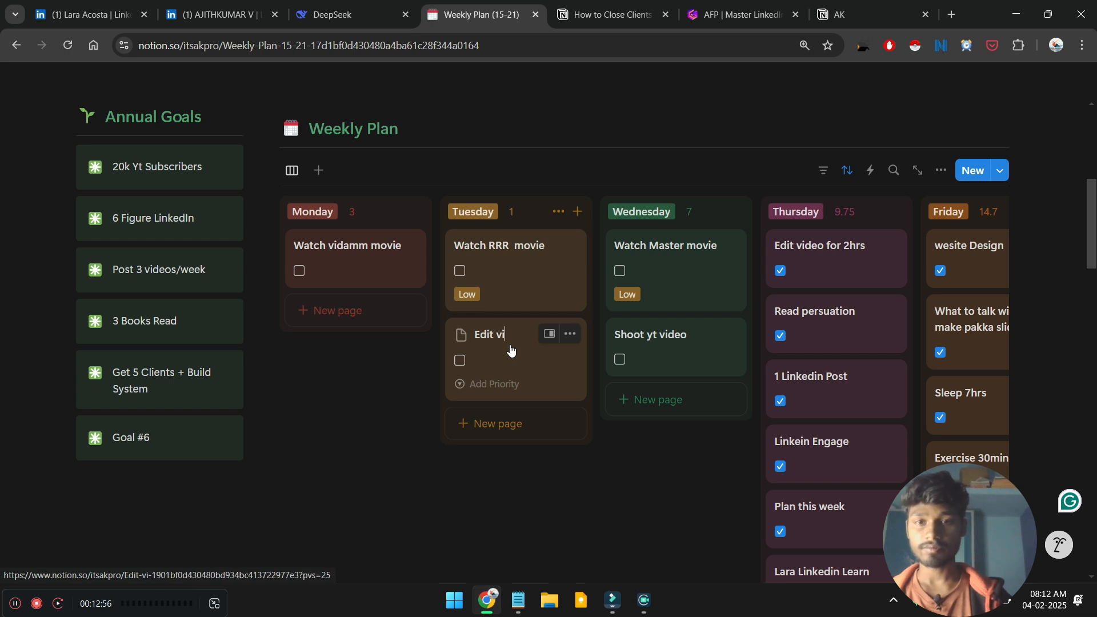
key("BackSpace")
key("BackSpace")
type("yt video")
key("Return")
Step: Set the Time Estimate of Tuesday's "Edit yt video" task to 10
left_click(512, 349)
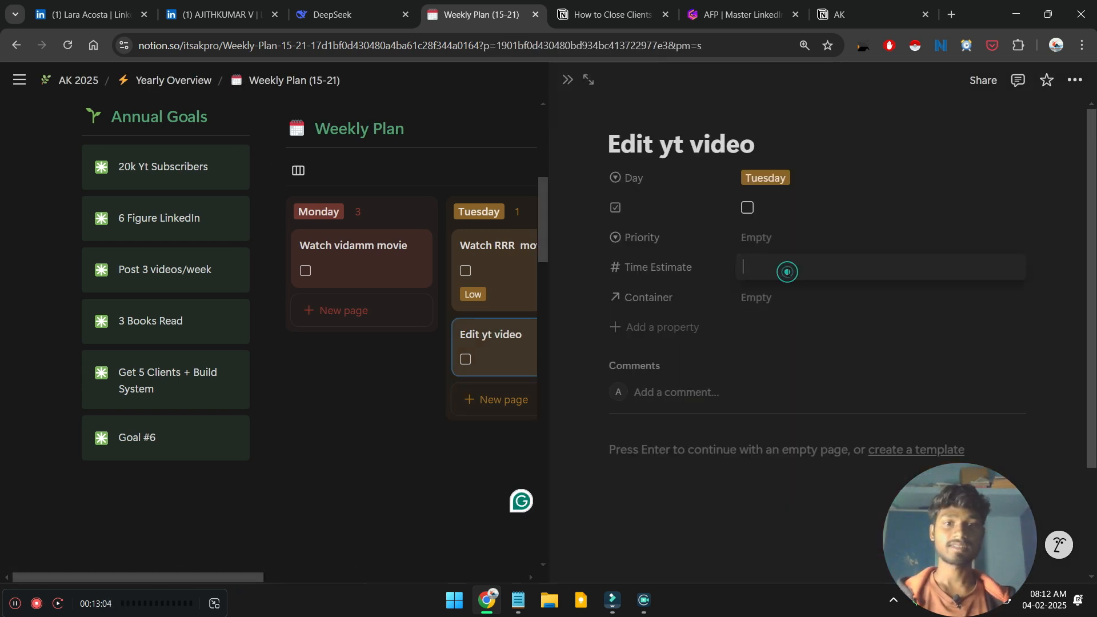
type("10")
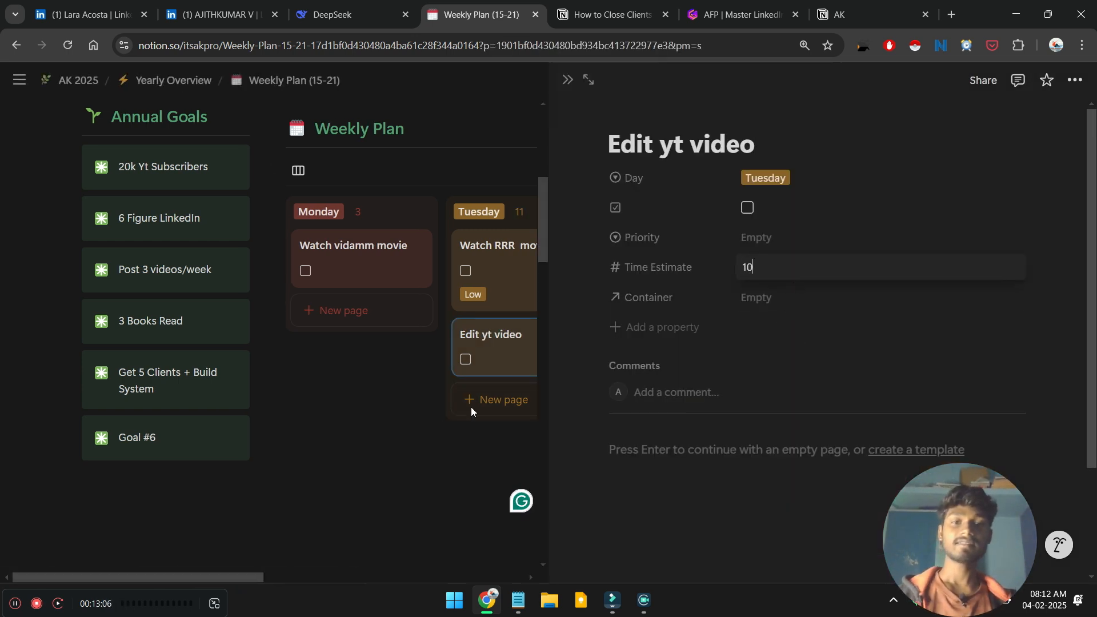
left_click(407, 431)
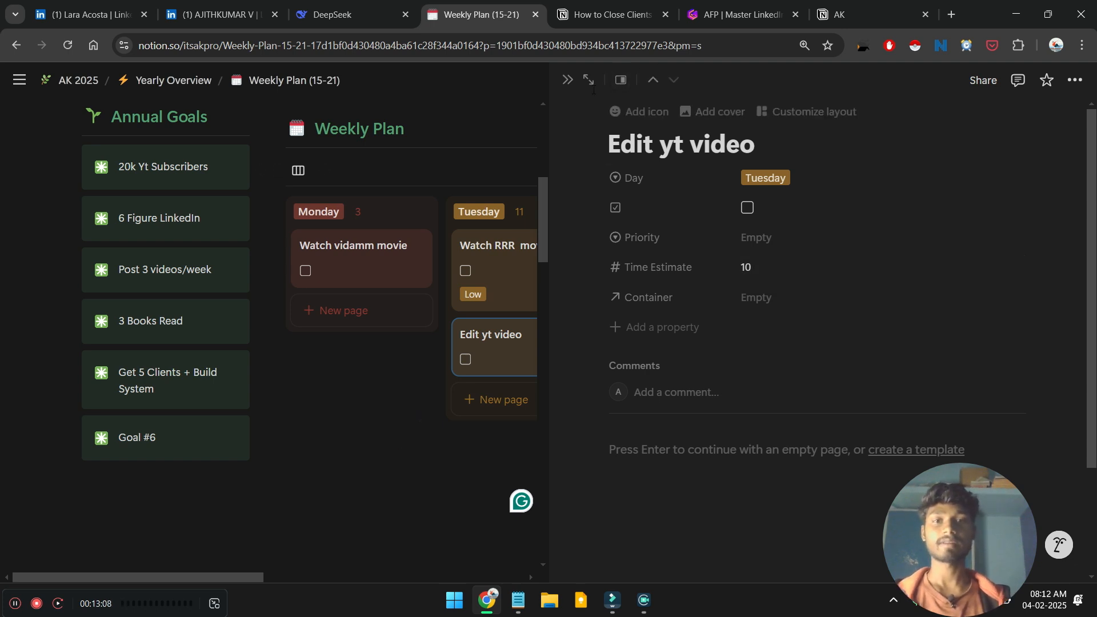
Step: Link the "Edit yt video" task to the Content container and compare that container's Weekly Actual with its Weekly Goal
left_click(801, 296)
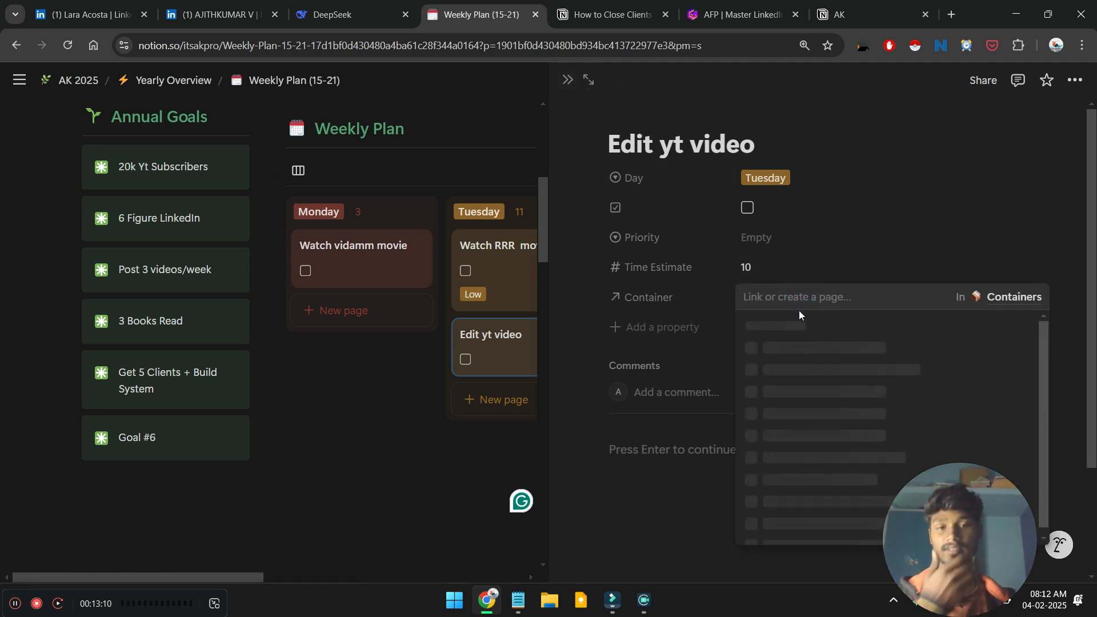
left_click(765, 502)
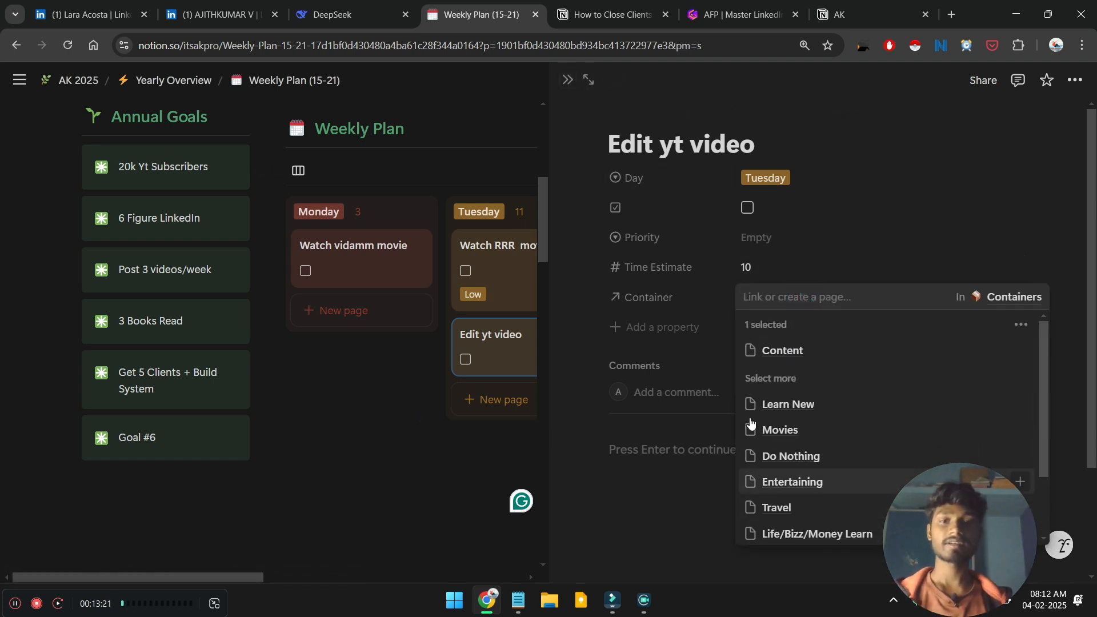
left_click(417, 403)
left_click(567, 81)
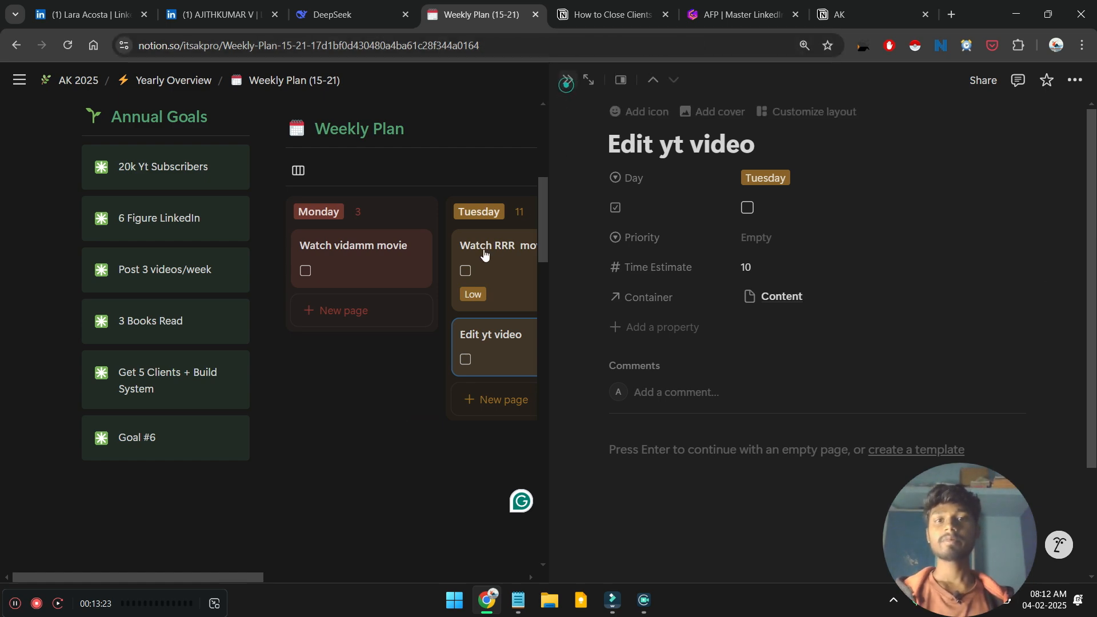
scroll(484, 250, "down", 8)
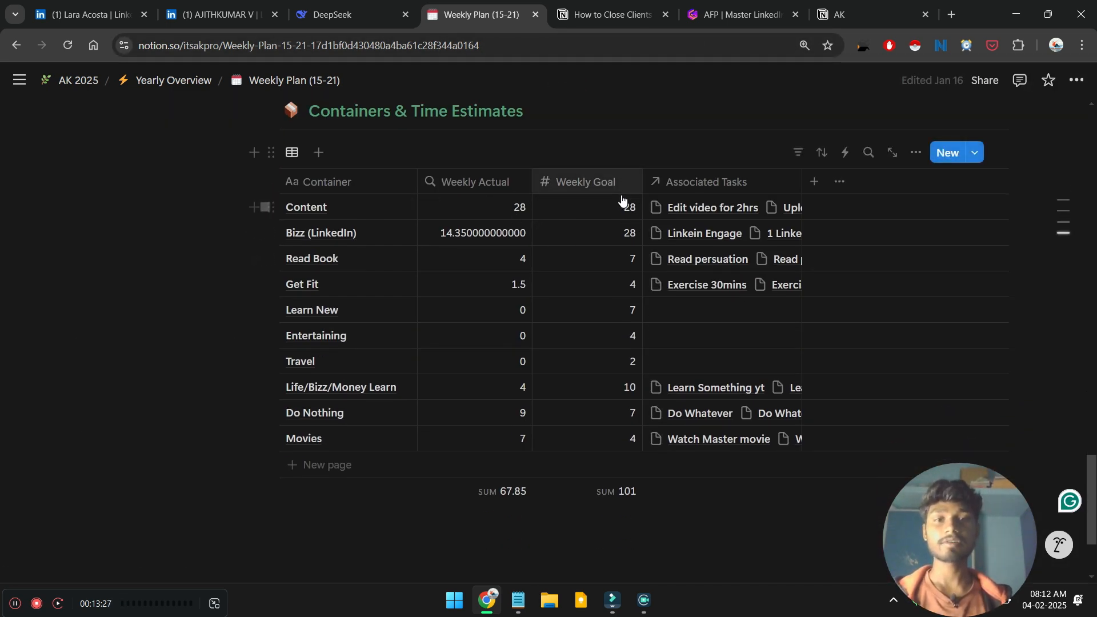
scroll(639, 209, "up", 1)
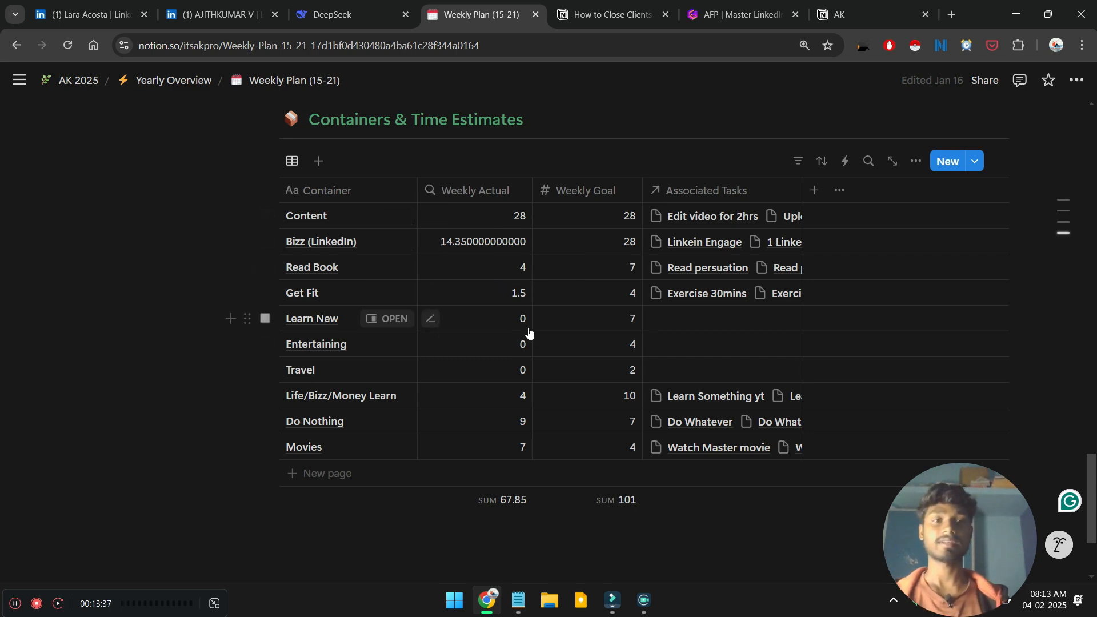
Step: Review the Weekly Plan board's tasks and time totals across all days from Monday to Sunday
scroll(529, 331, "up", 20)
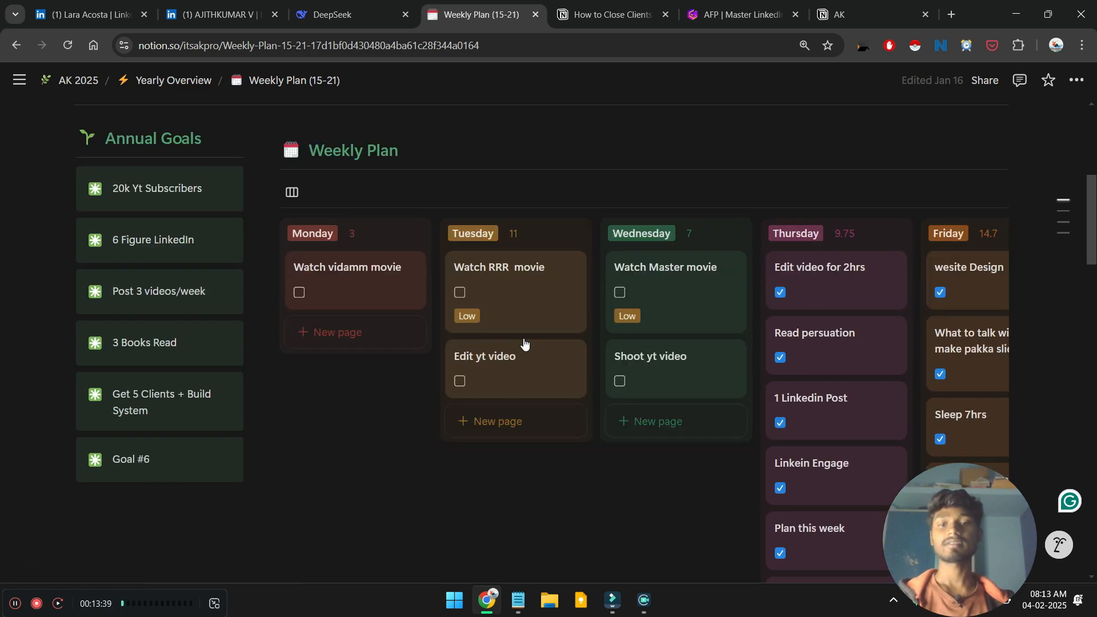
scroll(523, 347, "down", 1)
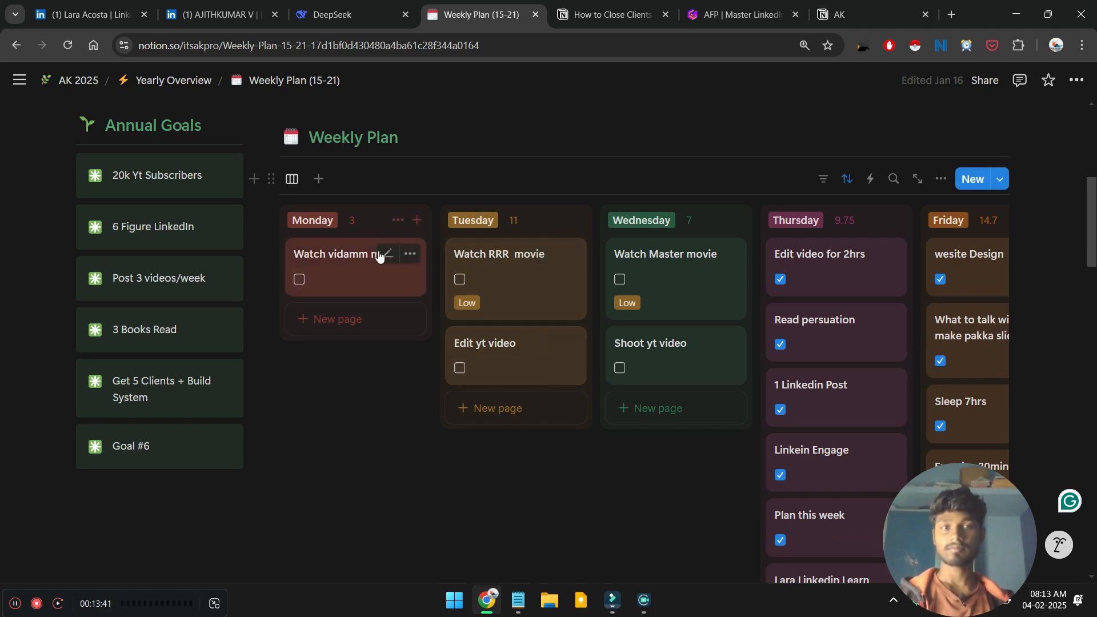
scroll(731, 338, "right", 6)
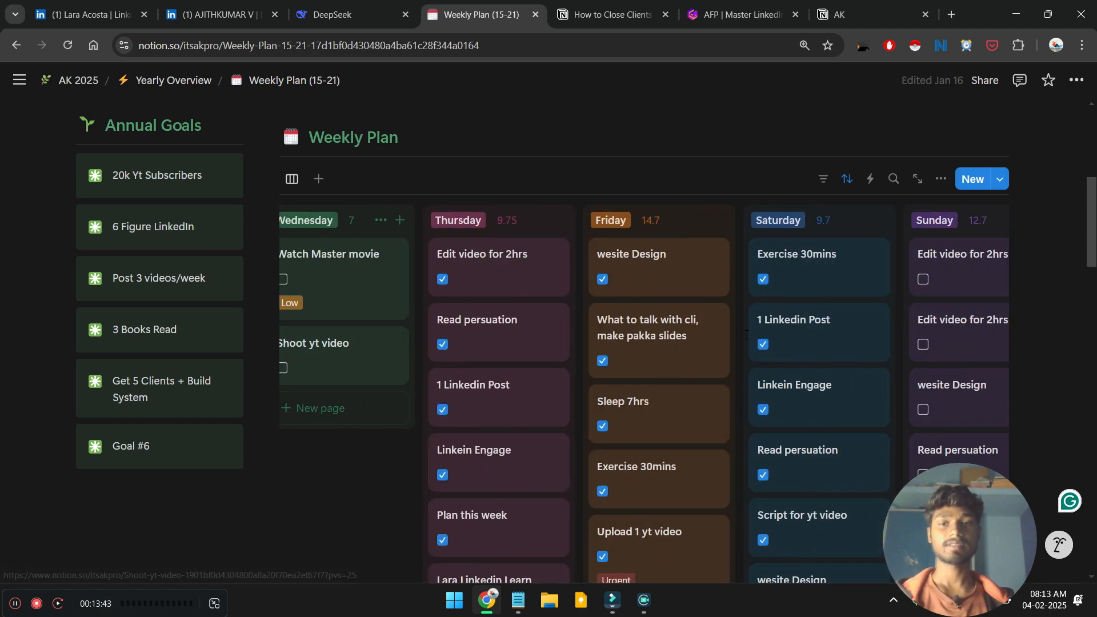
scroll(746, 335, "right", 2)
scroll(746, 338, "left", 8)
scroll(745, 338, "down", 10)
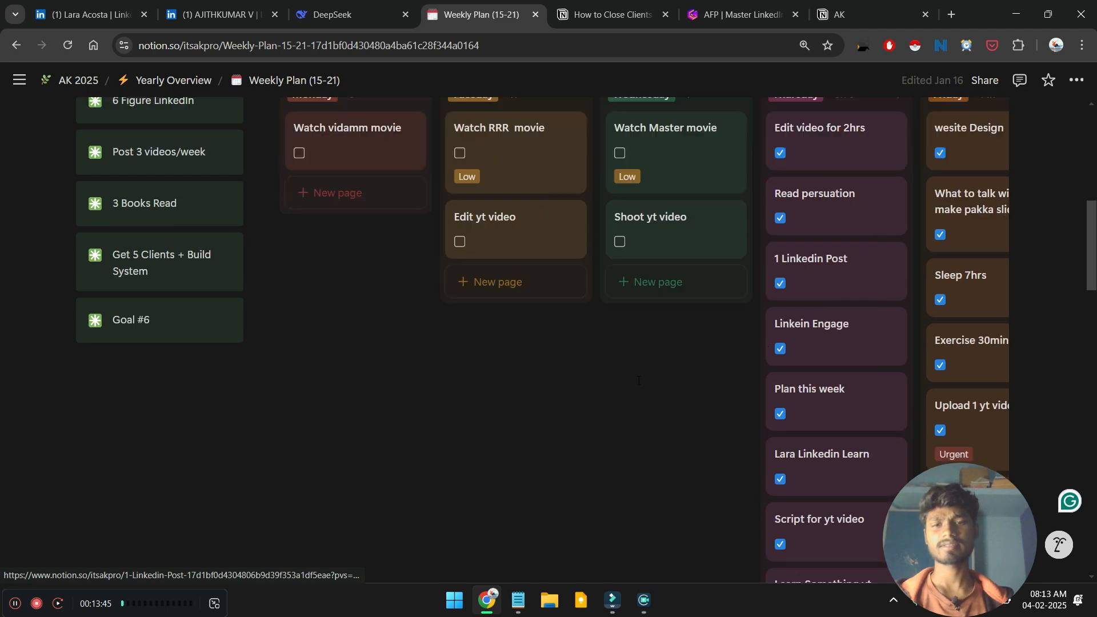
scroll(681, 365, "up", 6)
scroll(681, 365, "right", 6)
scroll(681, 365, "right", 2)
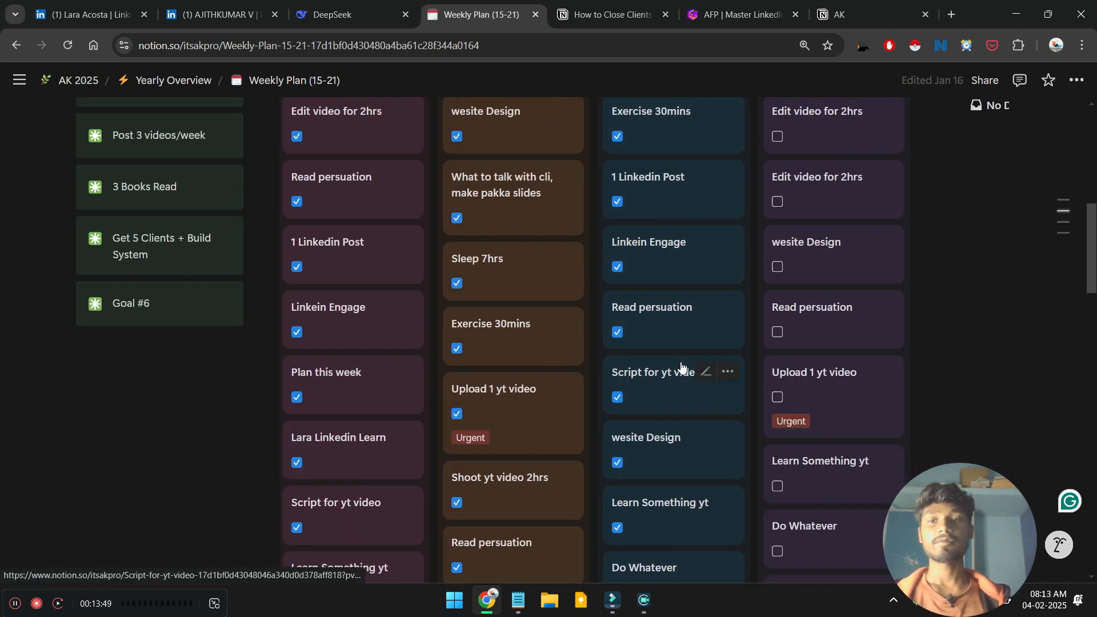
Step: Examine the Parking Lot priorities and the Containers & Time Estimates table below the Weekly Plan
scroll(681, 365, "down", 10)
scroll(681, 363, "down", 10)
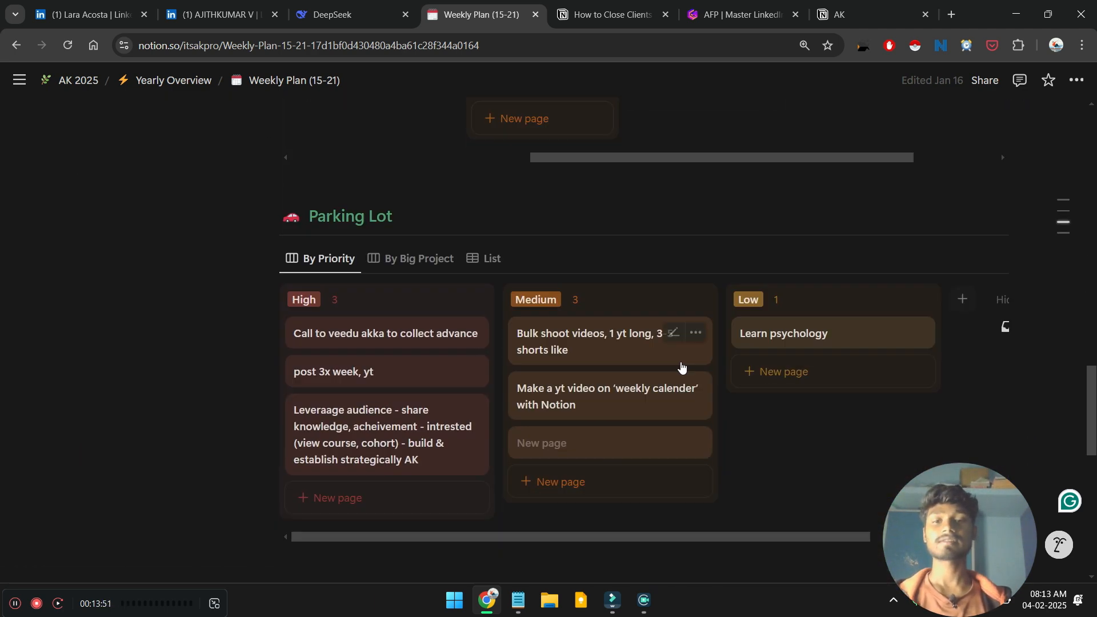
scroll(513, 343, "down", 10)
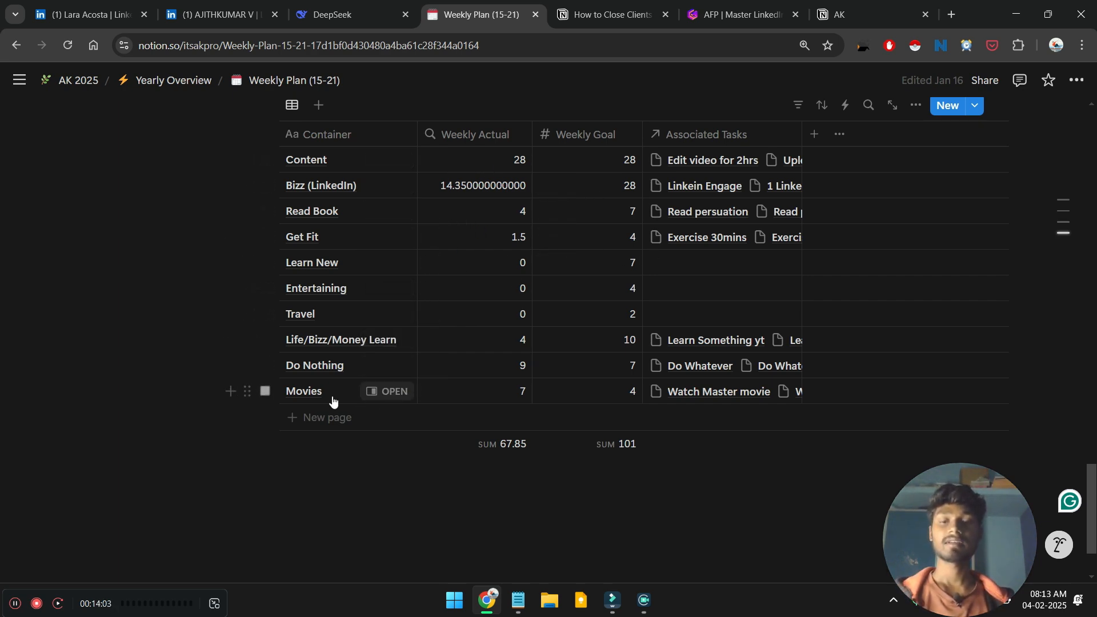
Step: Return to the AK 2025 page and review its Yearly Overview and the option for copying the Weekly Plan template
scroll(607, 292, "up", 5)
scroll(607, 292, "up", 15)
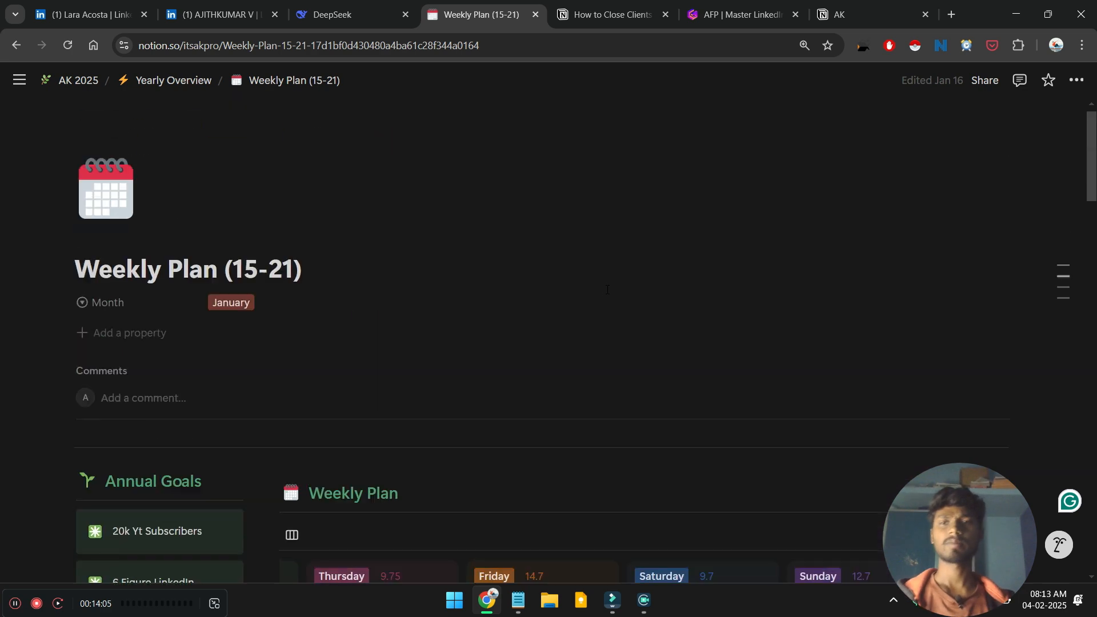
left_click(78, 82)
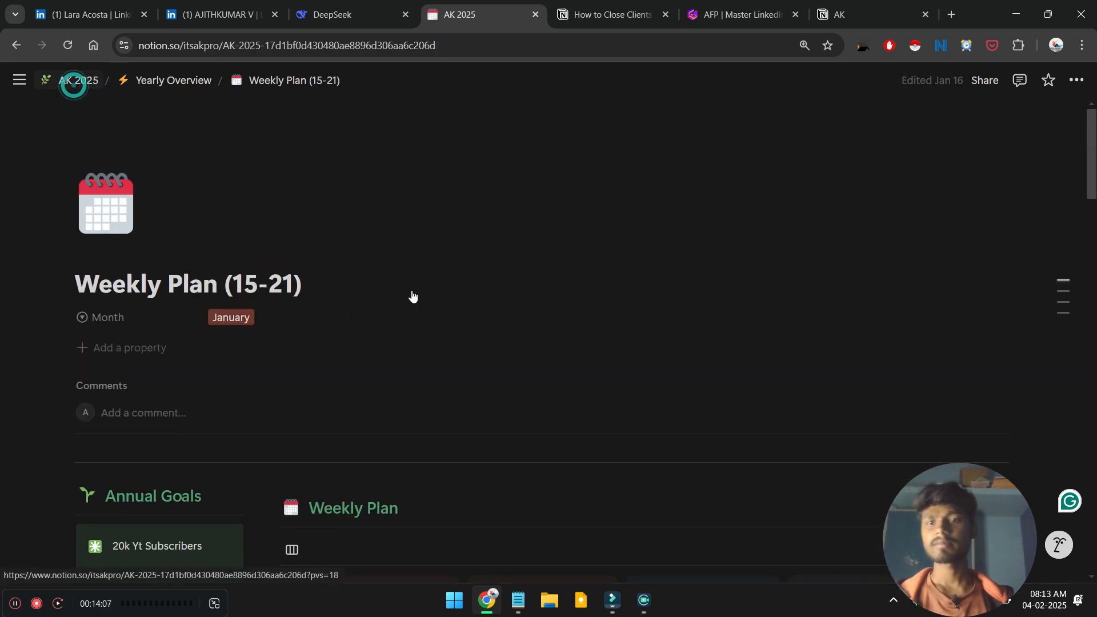
scroll(457, 257, "down", 4)
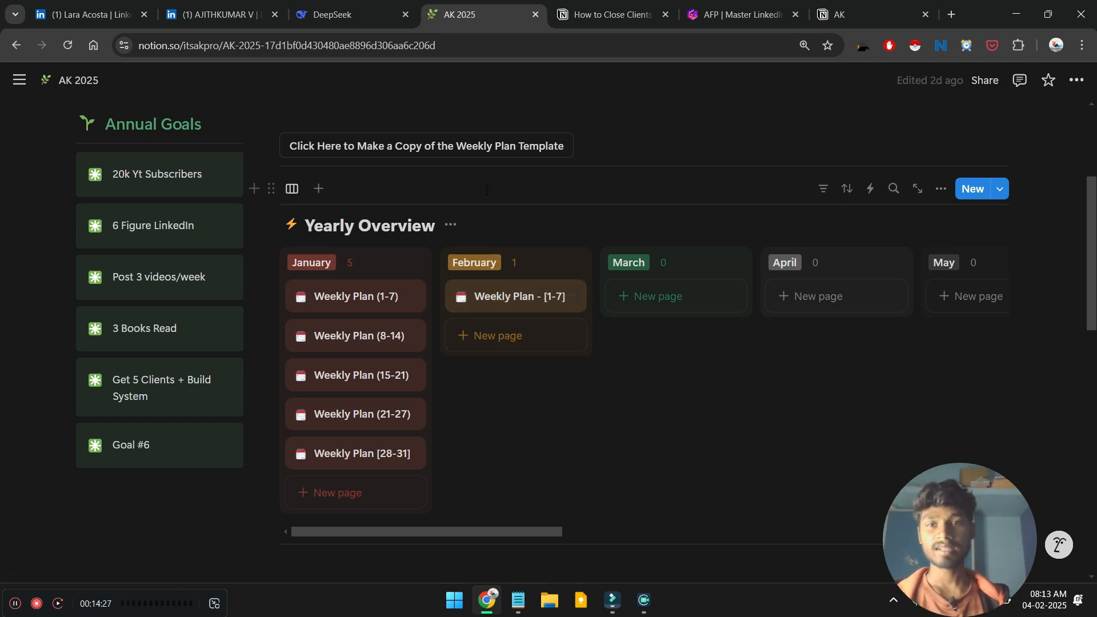
scroll(528, 314, "up", 4)
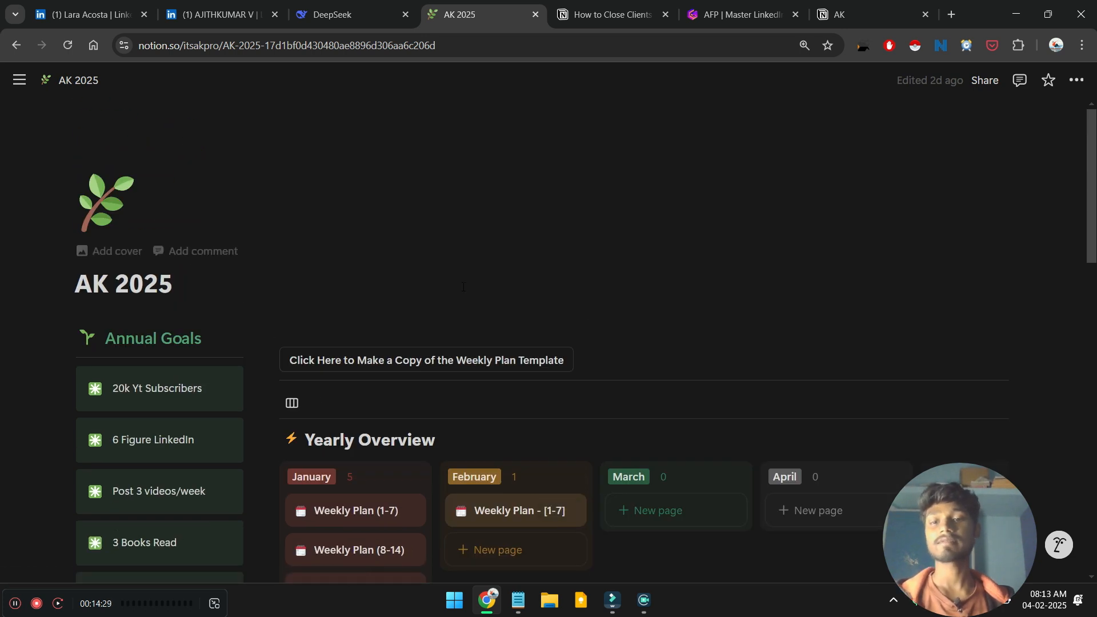
scroll(462, 286, "down", 2)
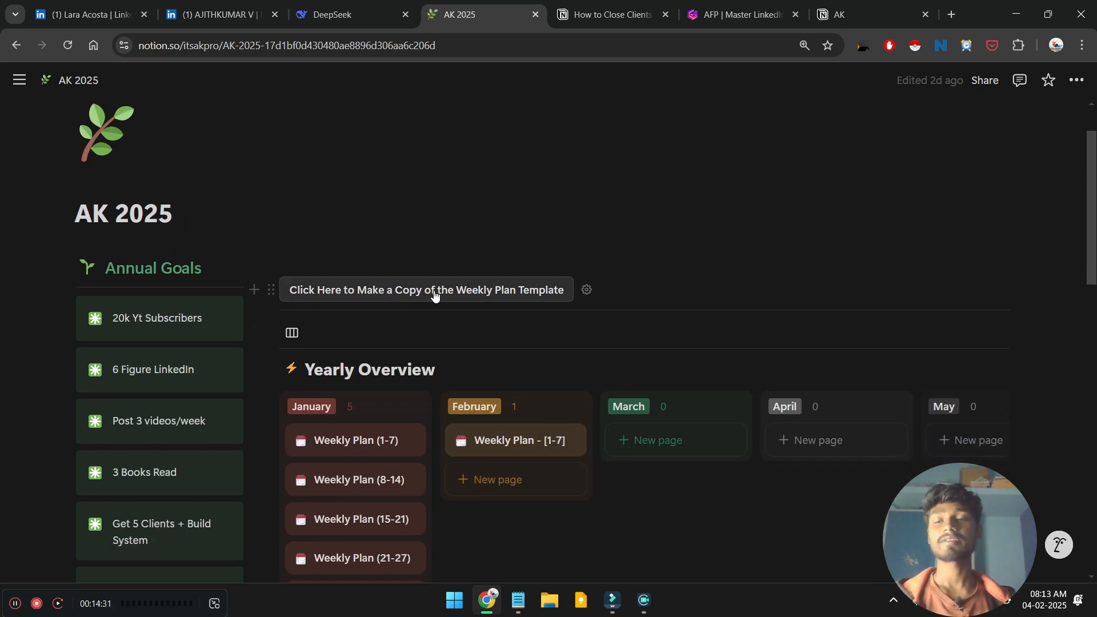
scroll(434, 294, "up", 2)
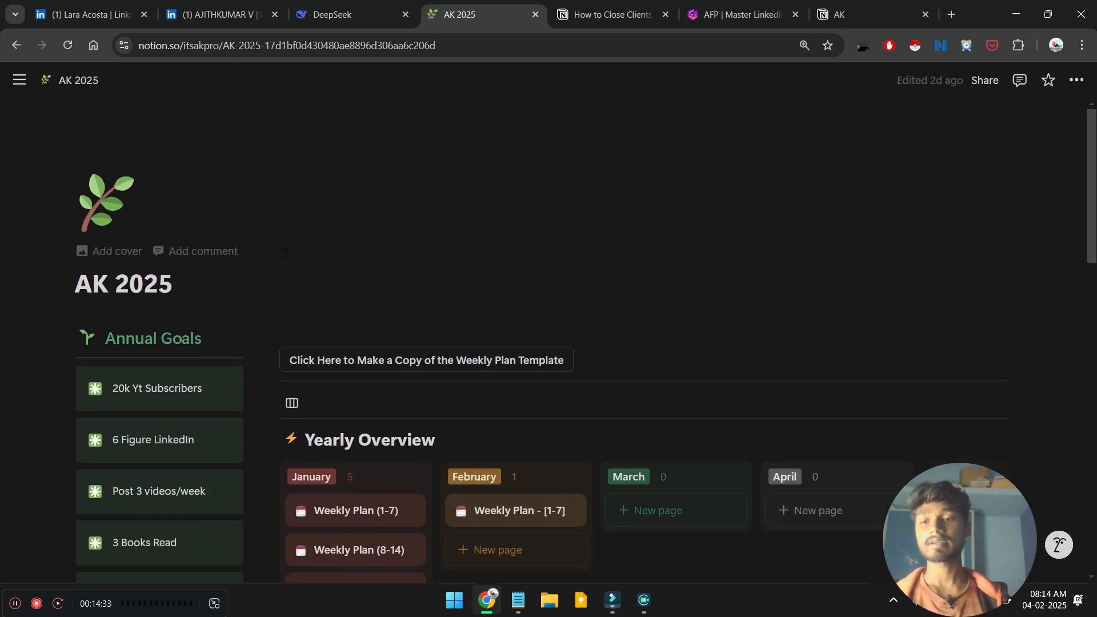
Step: Make a copy of the Weekly Plan template and move it into February in the Yearly Overview
scroll(417, 294, "down", 2)
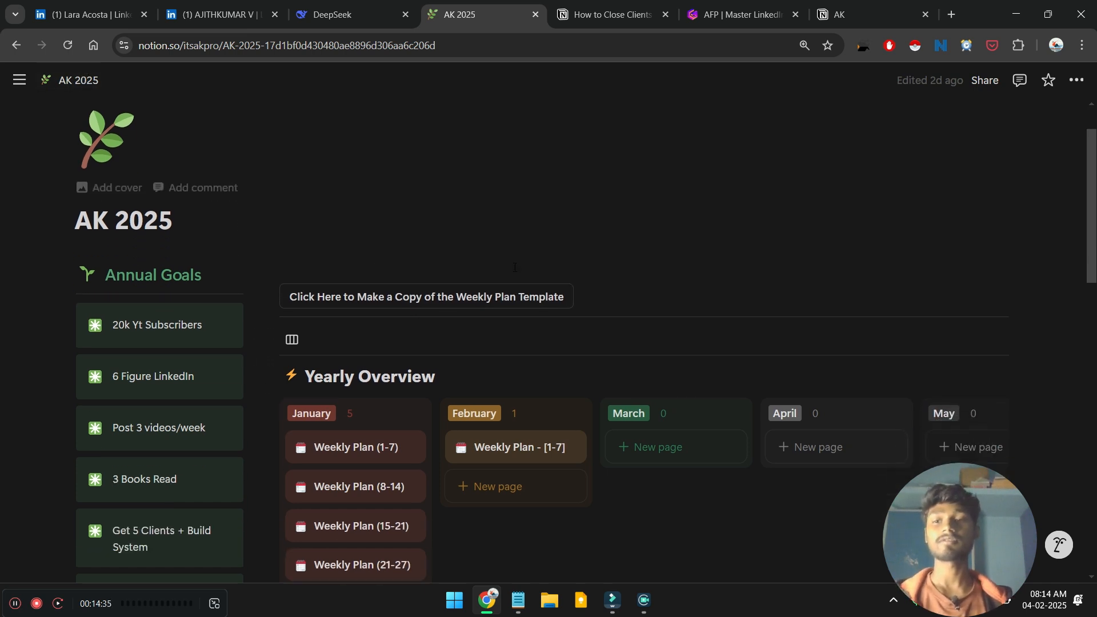
left_click(435, 290)
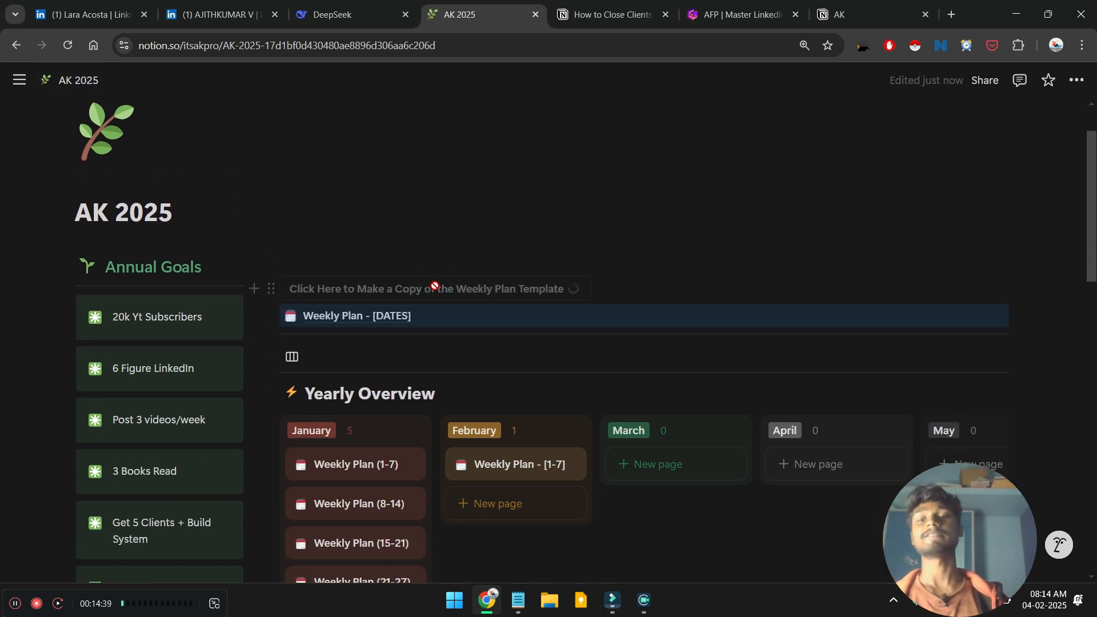
scroll(412, 268, "down", 2)
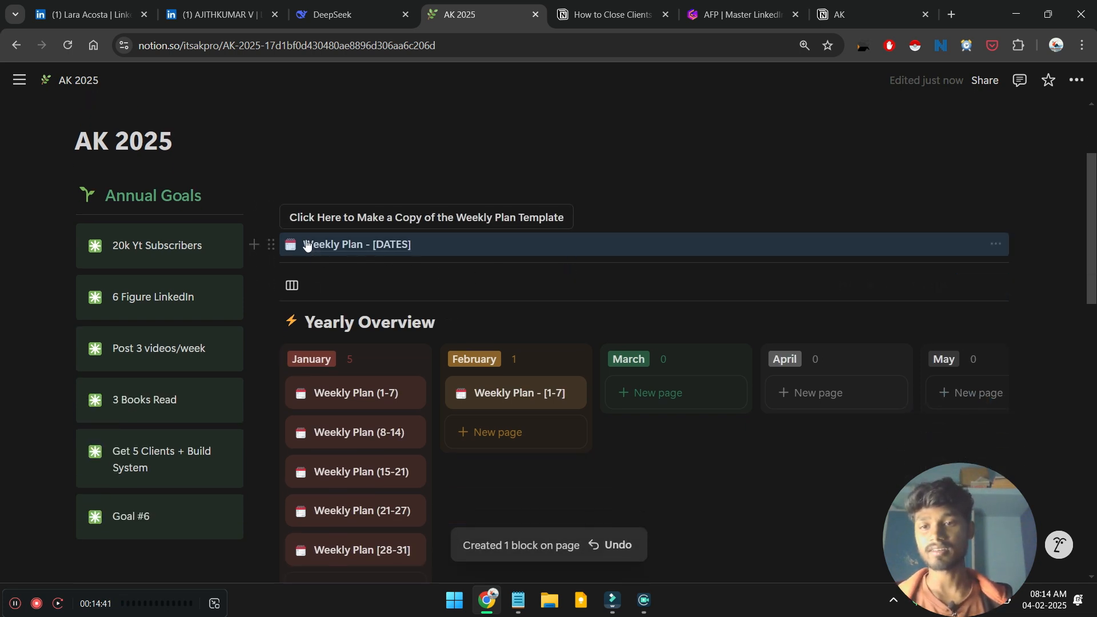
left_click_drag(294, 245, 469, 414)
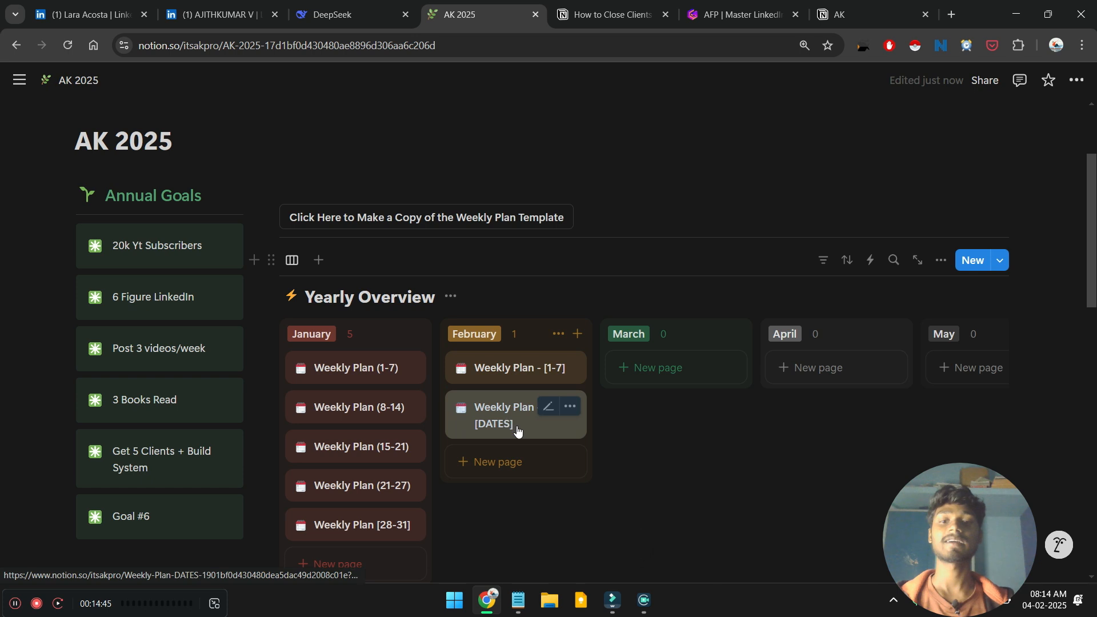
Step: Open the copied weekly plan as a full page and rename it "Weekly Plan - [8-14]"
left_click(502, 418)
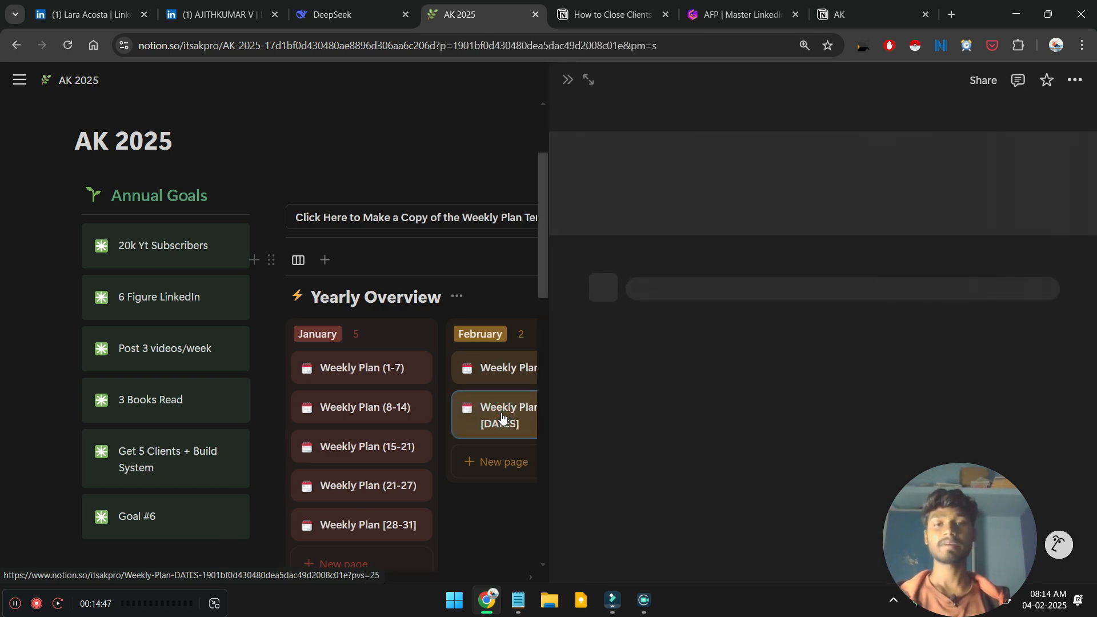
left_click(589, 80)
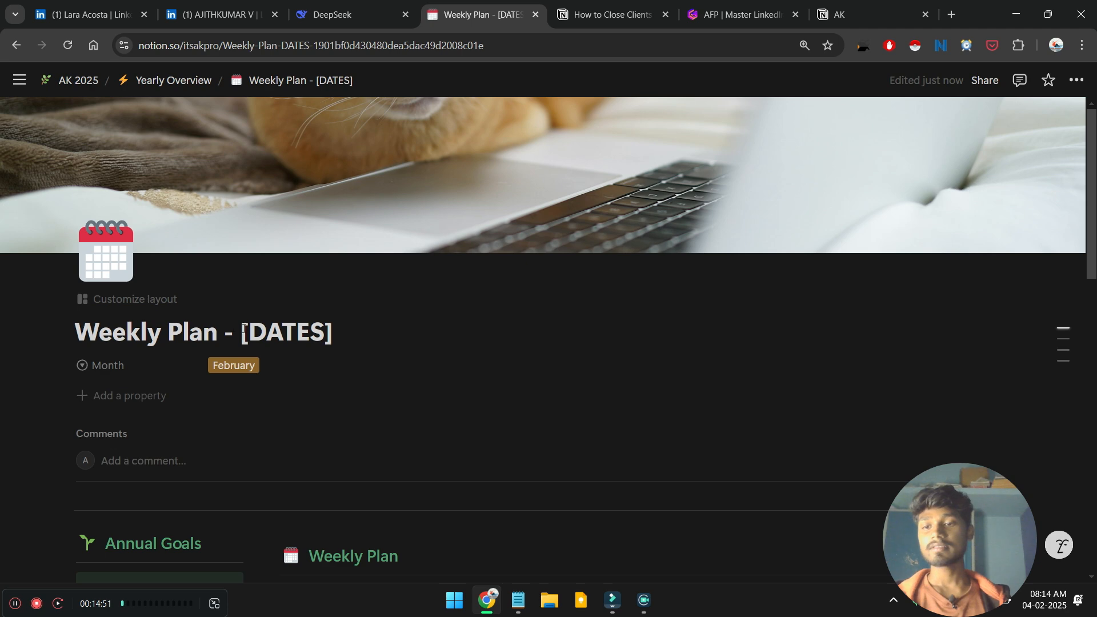
left_click_drag(245, 329, 321, 335)
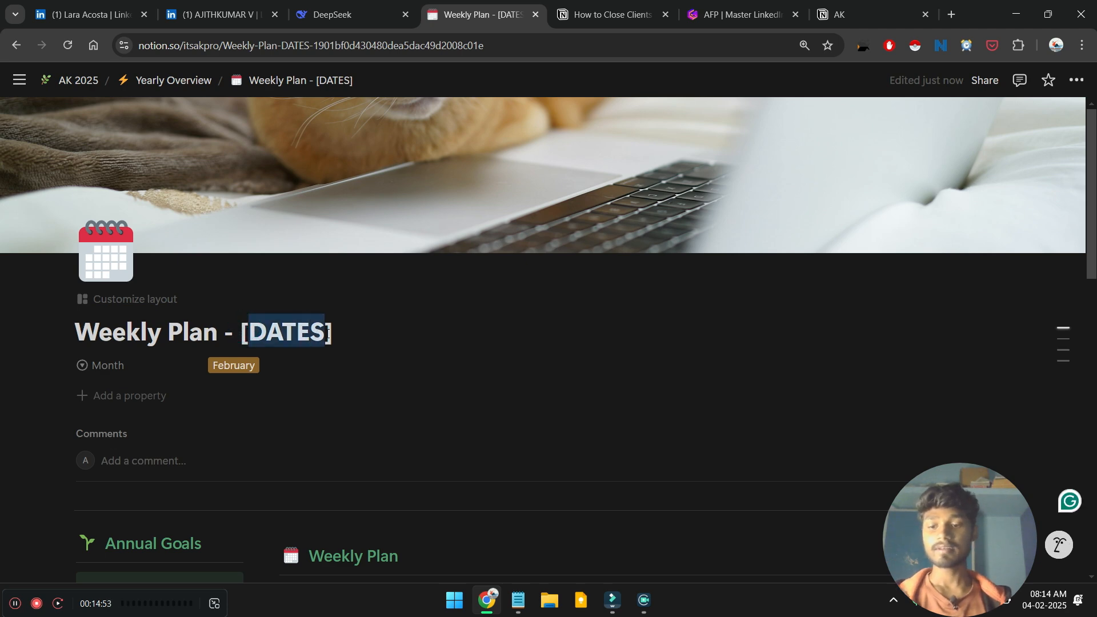
type("8-1")
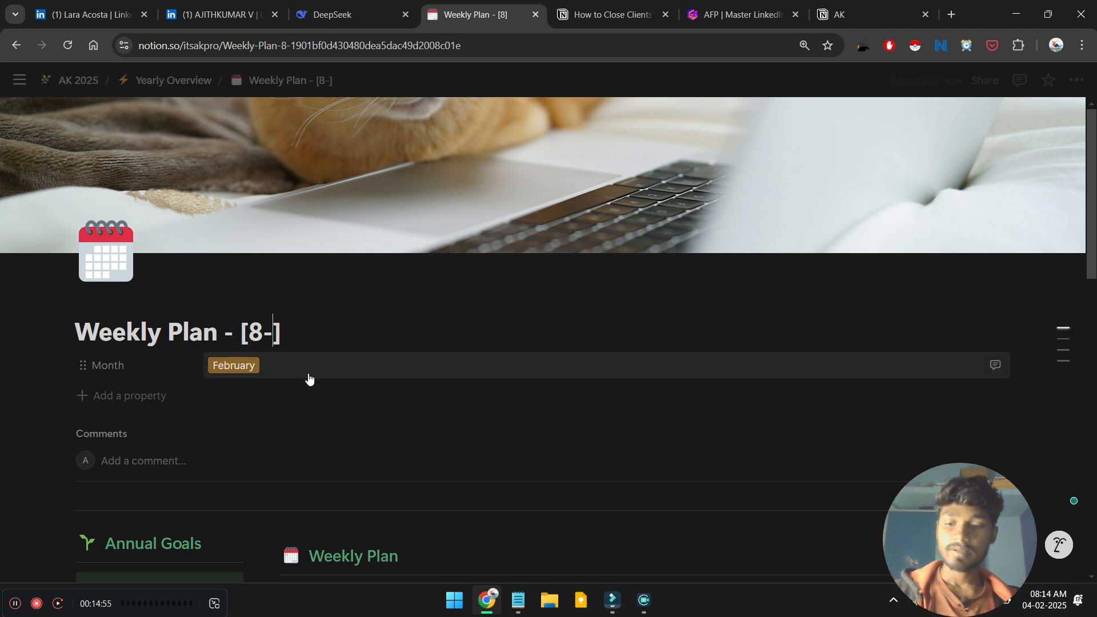
type("4")
Step: Add a task named "Edit yt video" under Monday on the Weekly Plan board
scroll(371, 337, "down", 3)
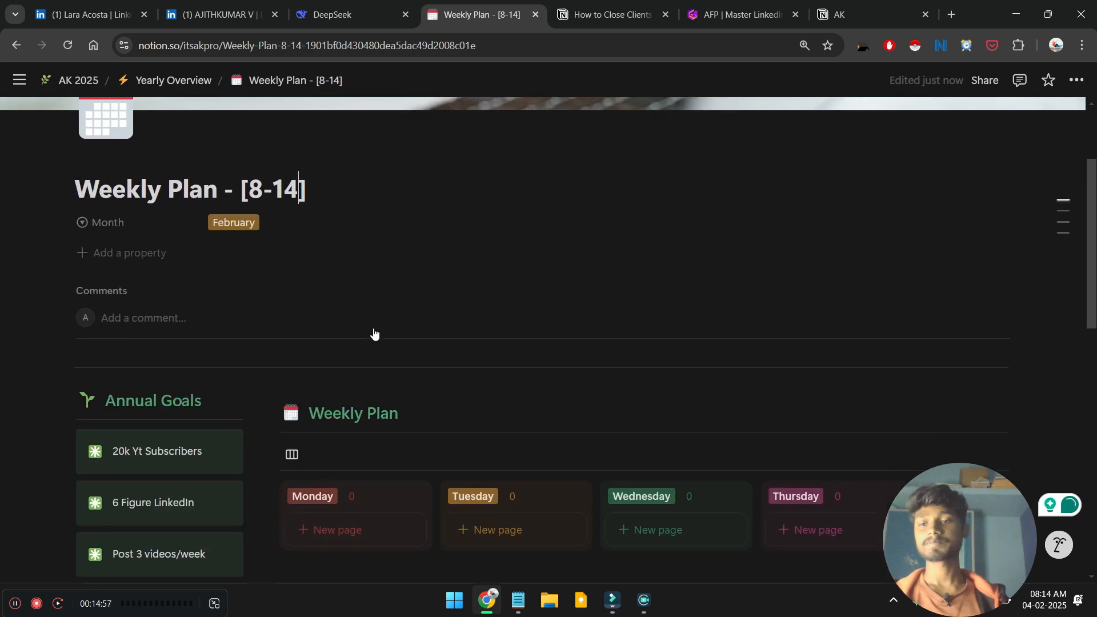
scroll(267, 377, "down", 4)
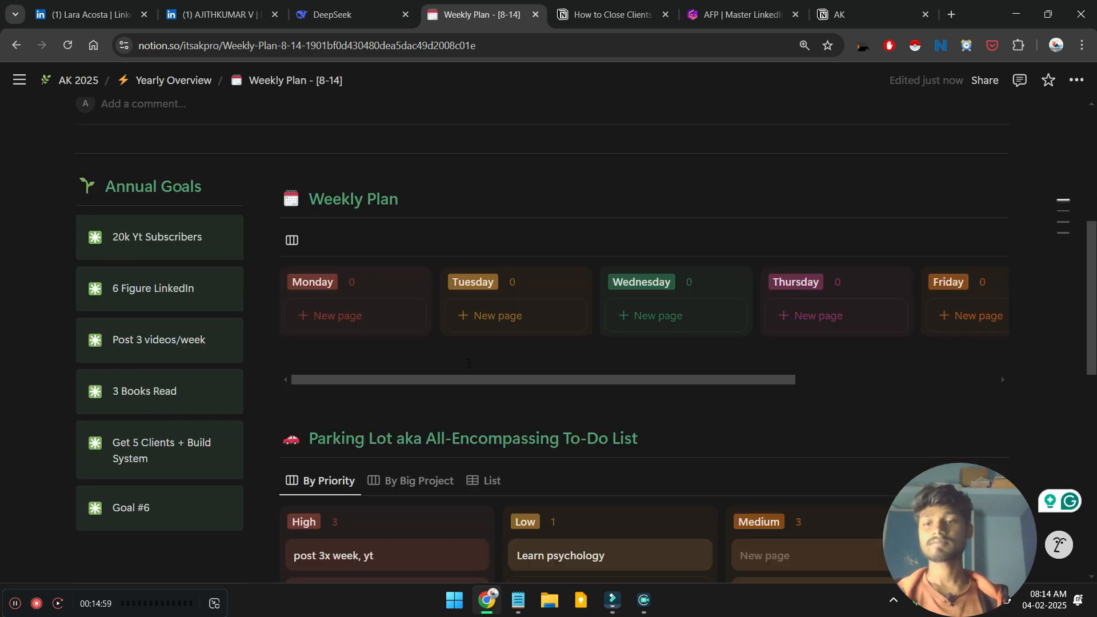
scroll(358, 360, "up", 1)
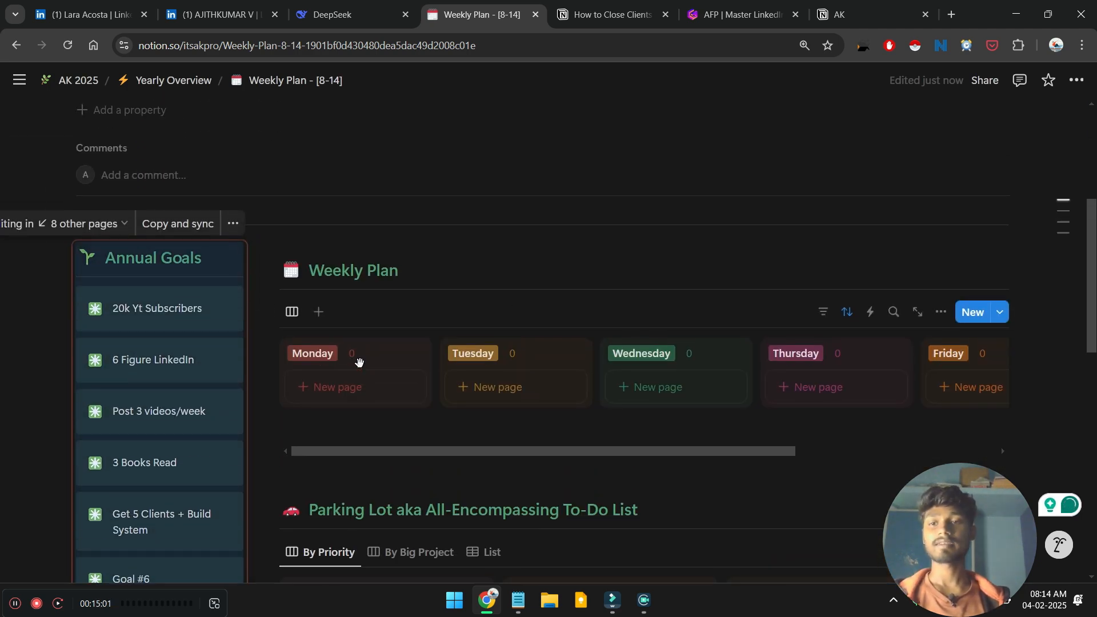
left_click(384, 393)
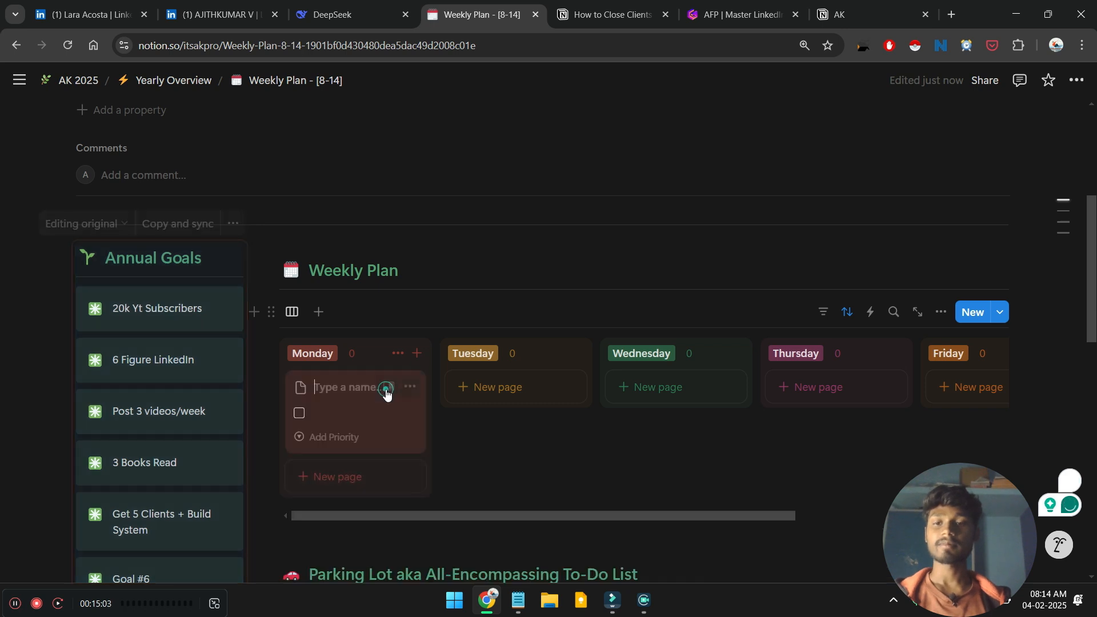
type("Edit")
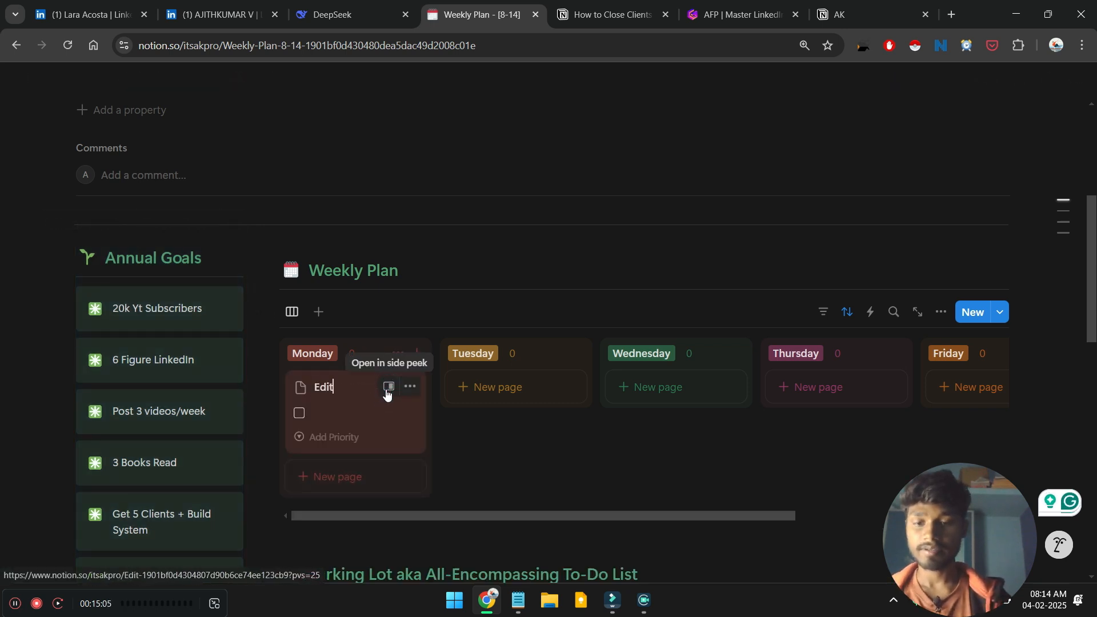
type(" yt video")
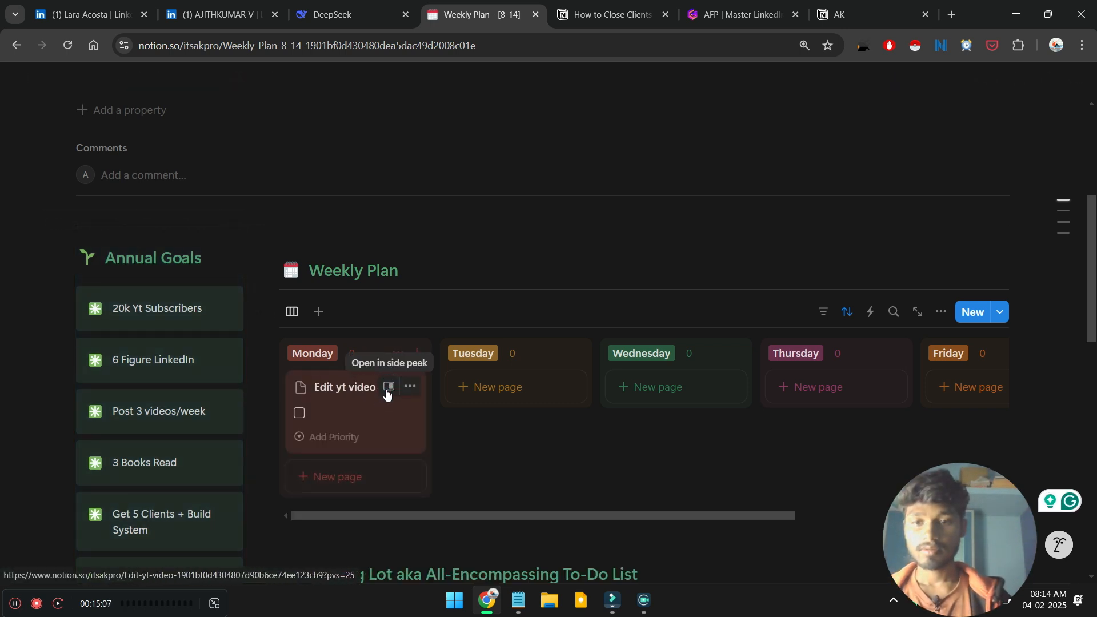
left_click(485, 478)
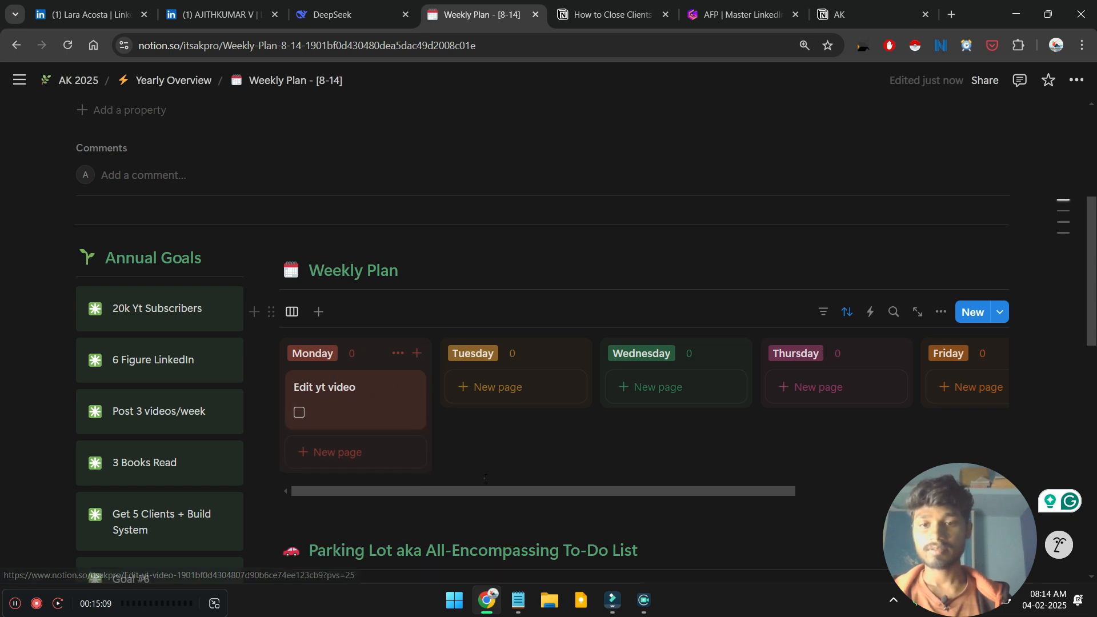
Step: Set the time estimate of the "Edit yt video" task to 3, leaving its container empty
left_click(363, 384)
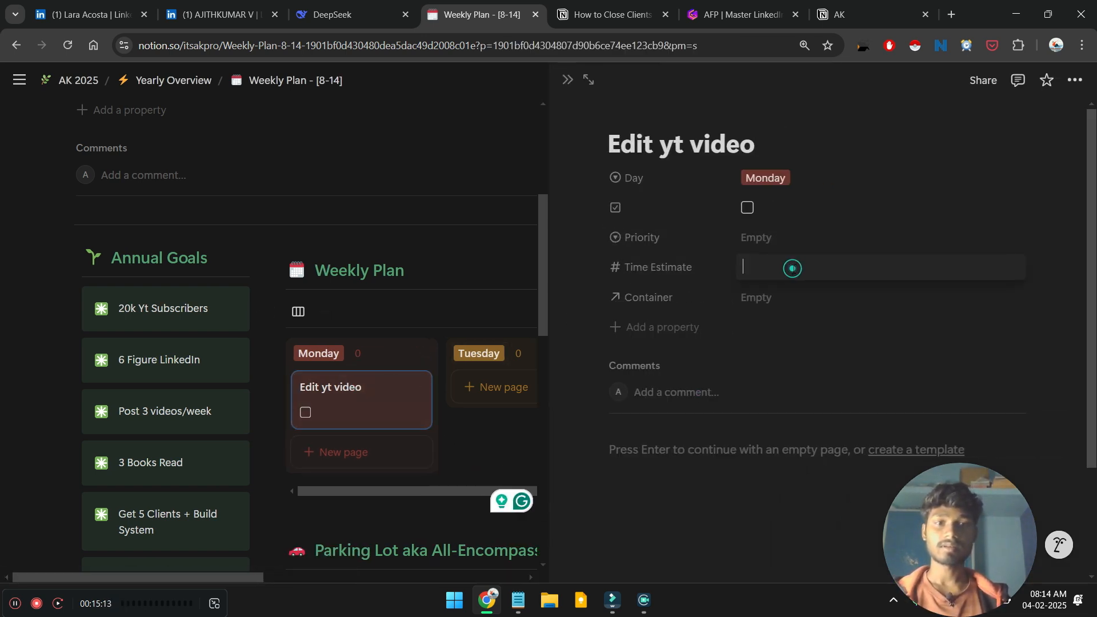
left_click(792, 269)
type("3")
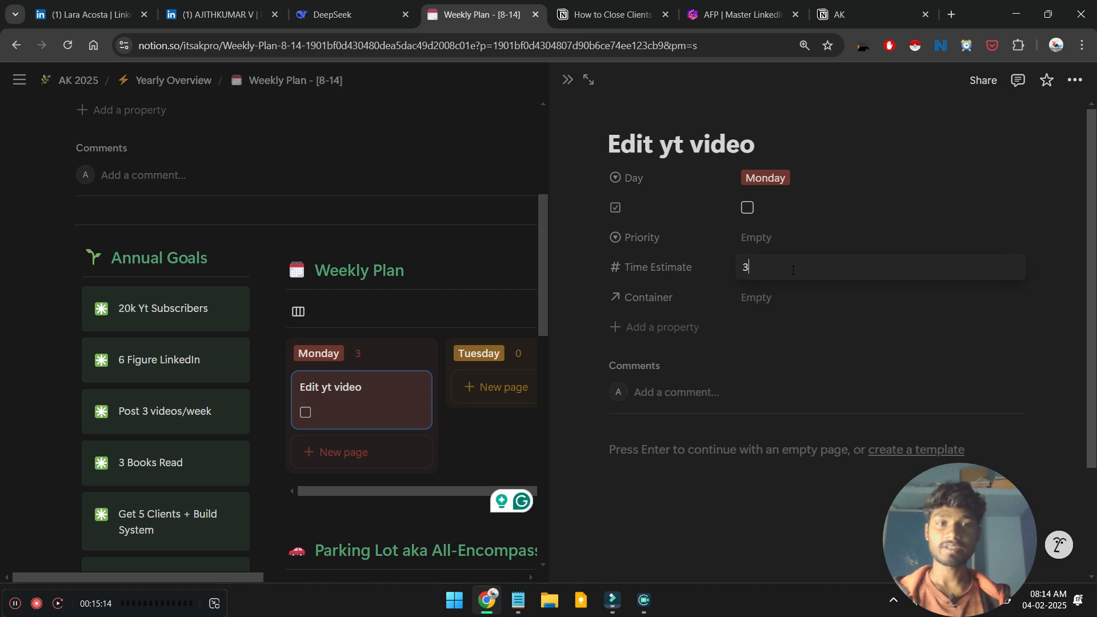
left_click(775, 297)
left_click(869, 359)
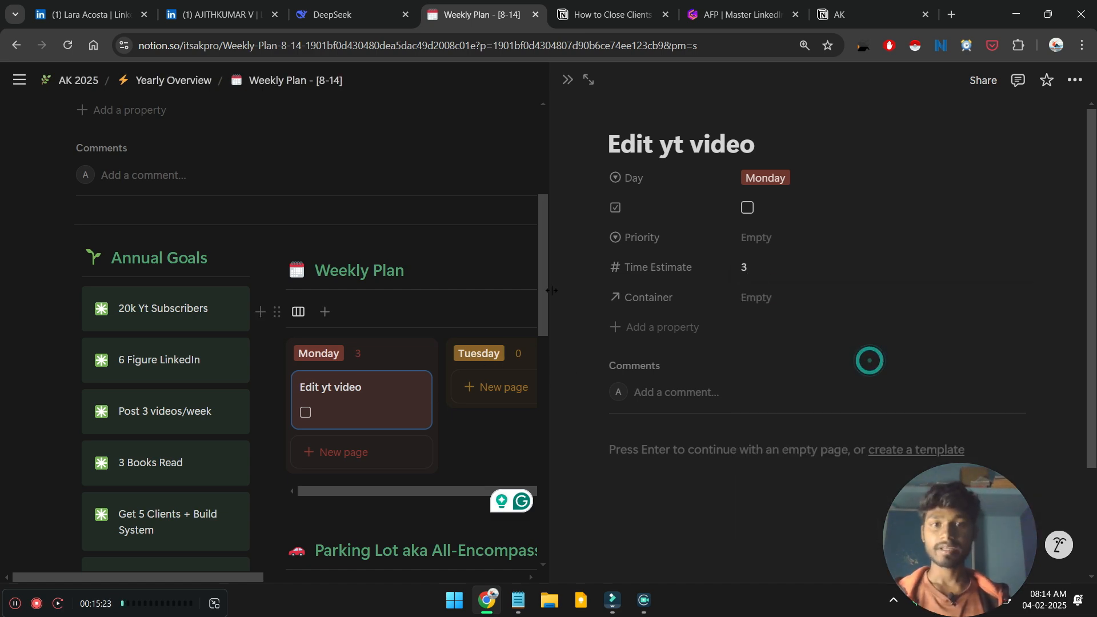
left_click(567, 80)
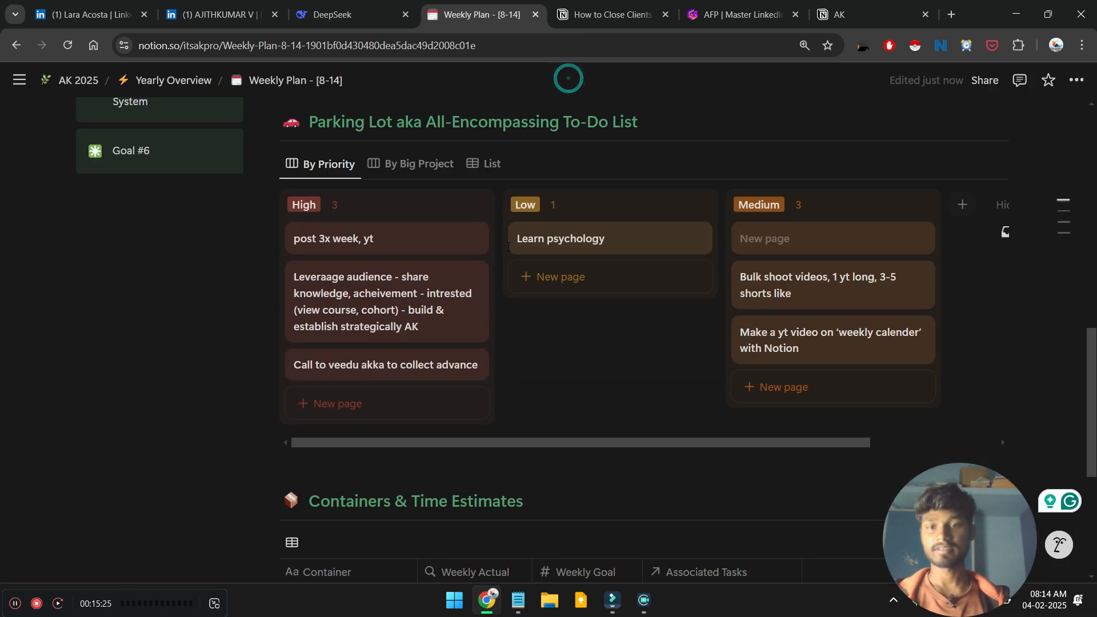
Step: Name the first row in Containers & Time Estimates "Content" and set its weekly goal to 15
scroll(508, 246, "down", 5)
left_click(327, 288)
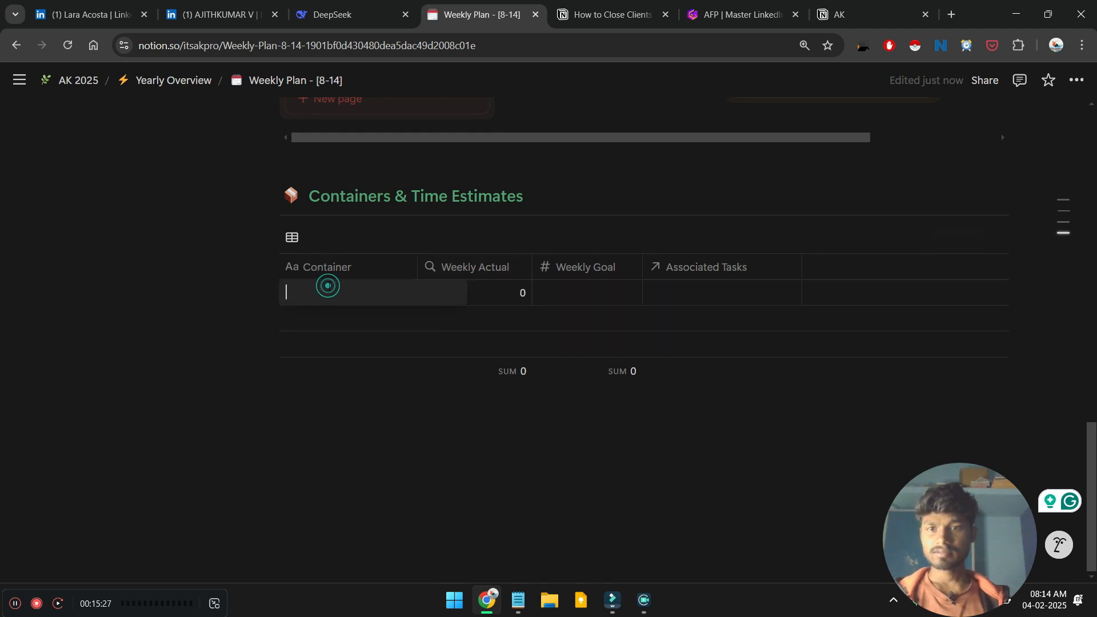
type("Content")
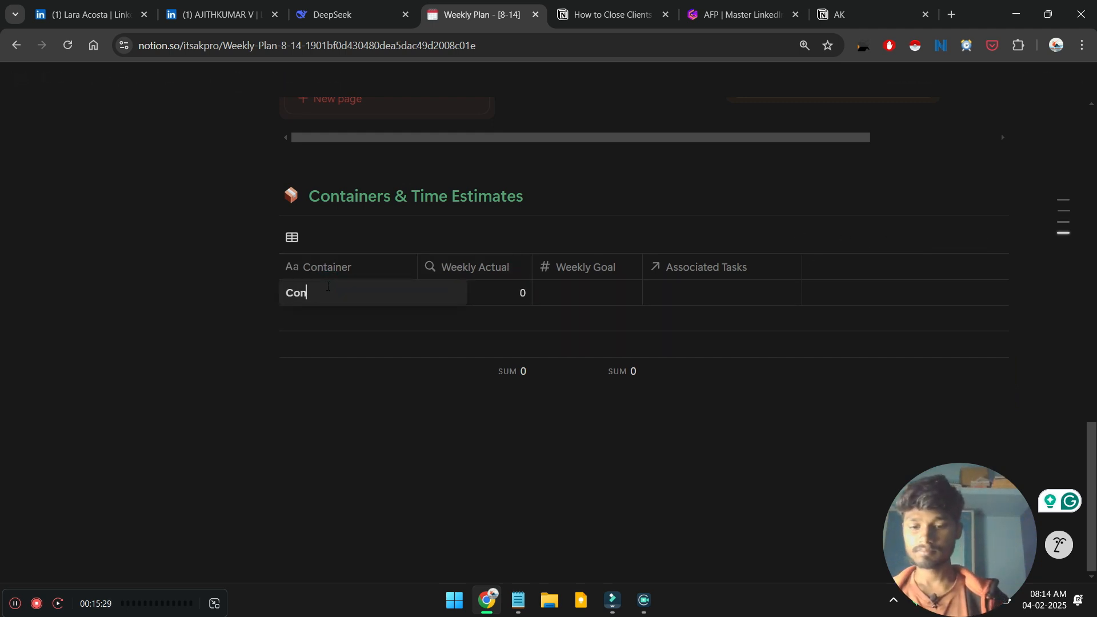
left_click(328, 416)
left_click(577, 294)
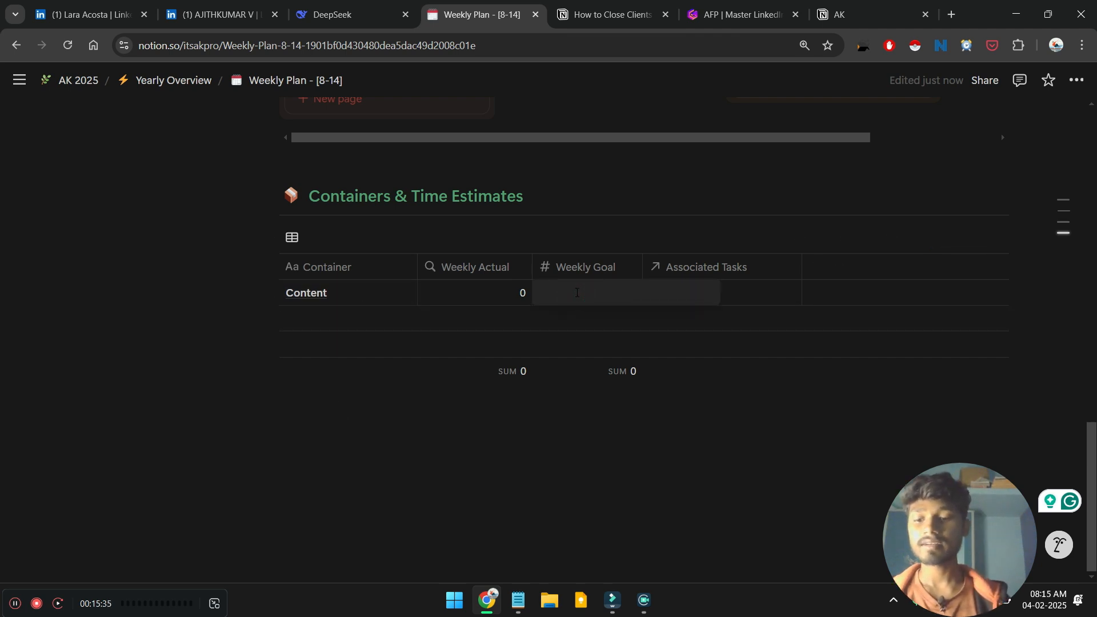
type("15")
left_click(619, 450)
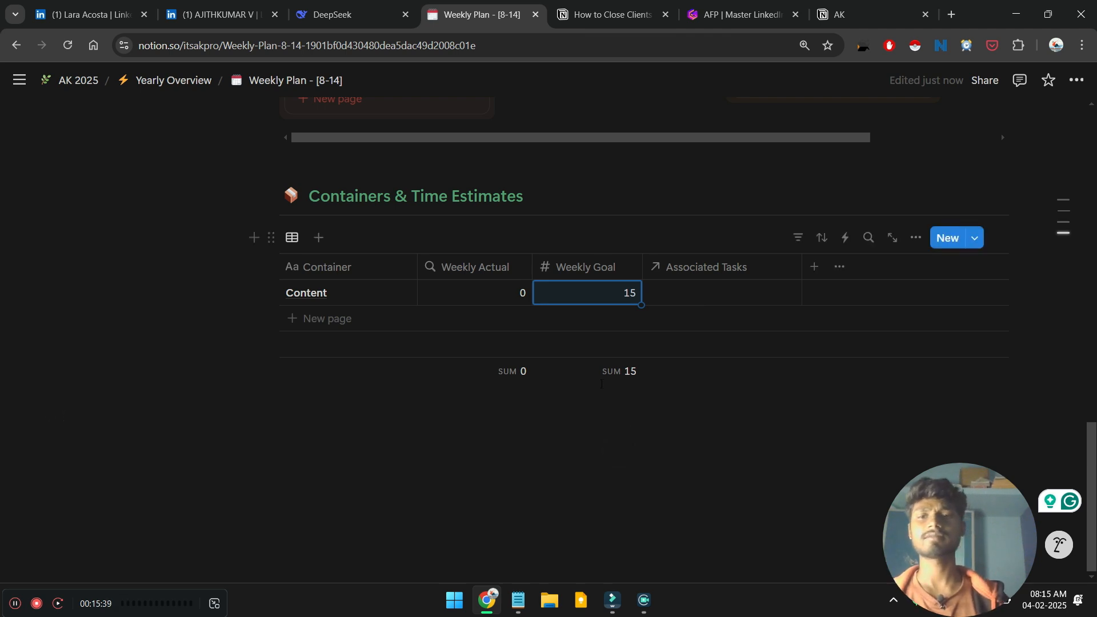
Step: Add an "Entertain" container with a weekly goal of 5
left_click(304, 321)
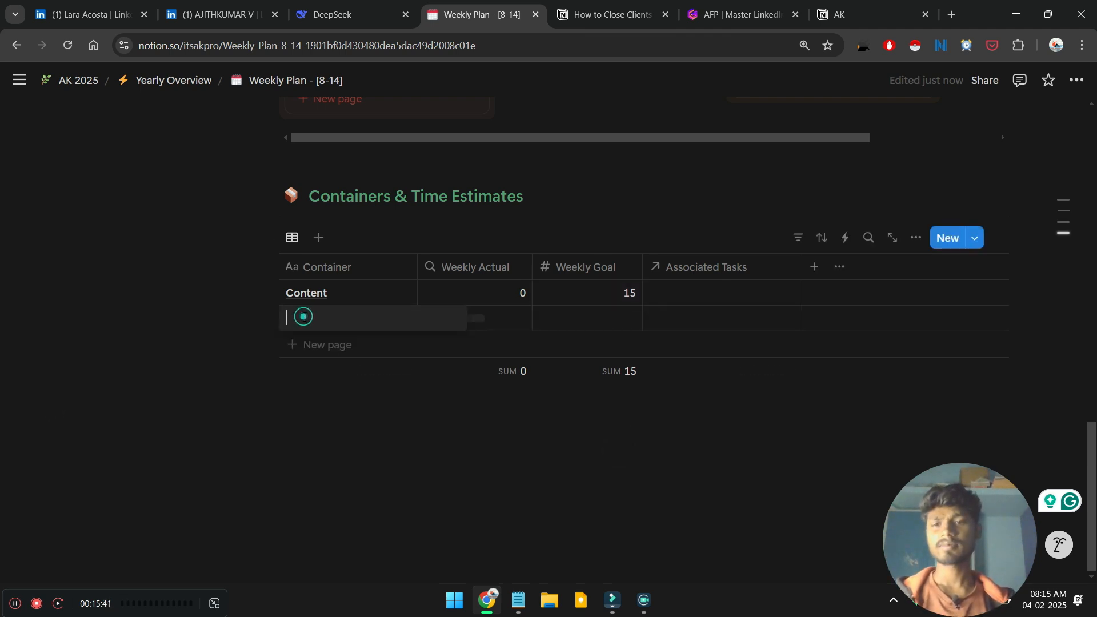
type("Entertain")
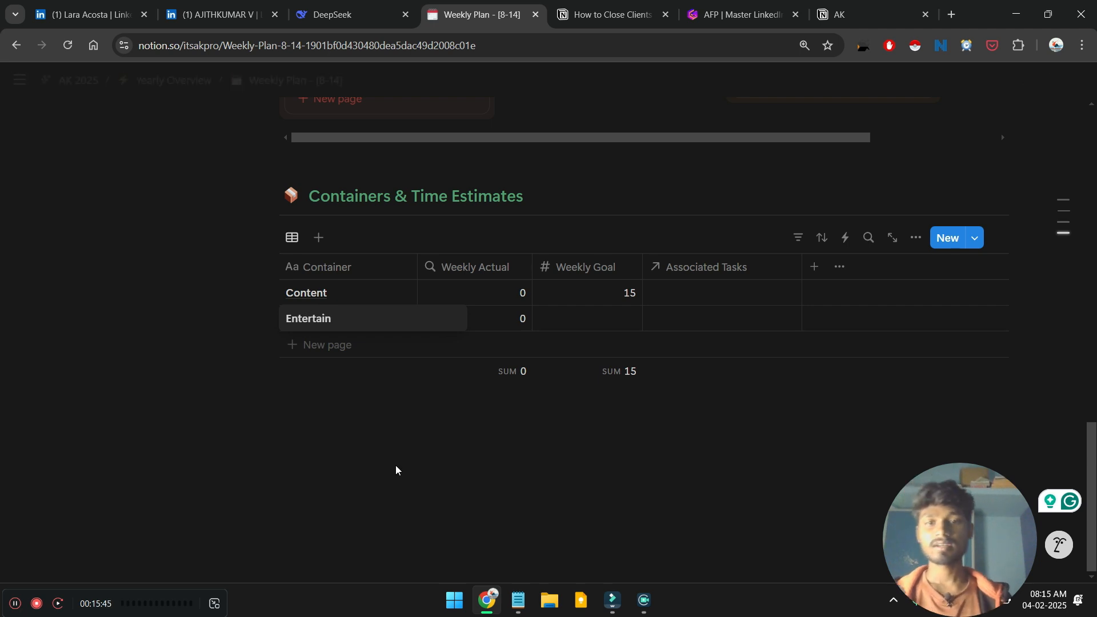
left_click(554, 421)
left_click(602, 323)
type("3")
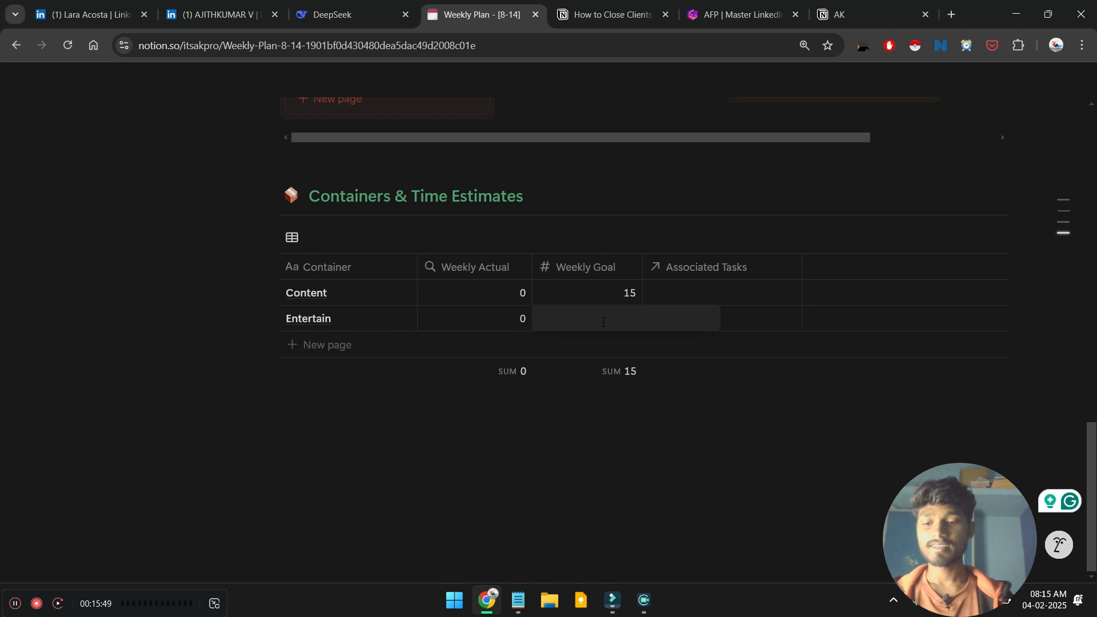
left_click(511, 430)
Step: Add a "Client" container with a weekly goal of 25
left_click(380, 351)
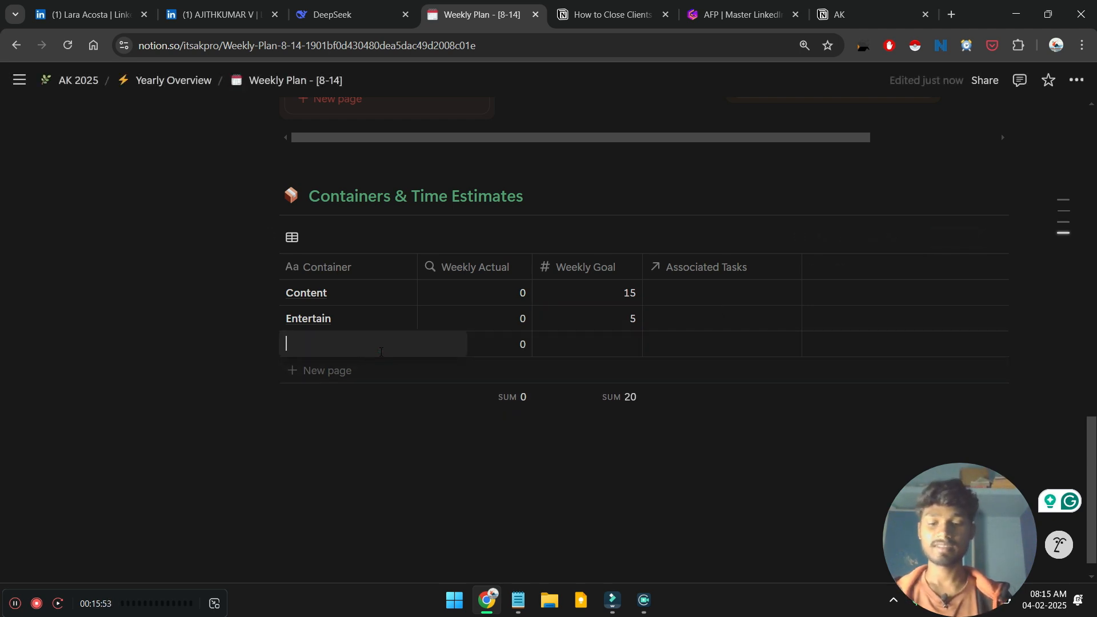
type("Cl")
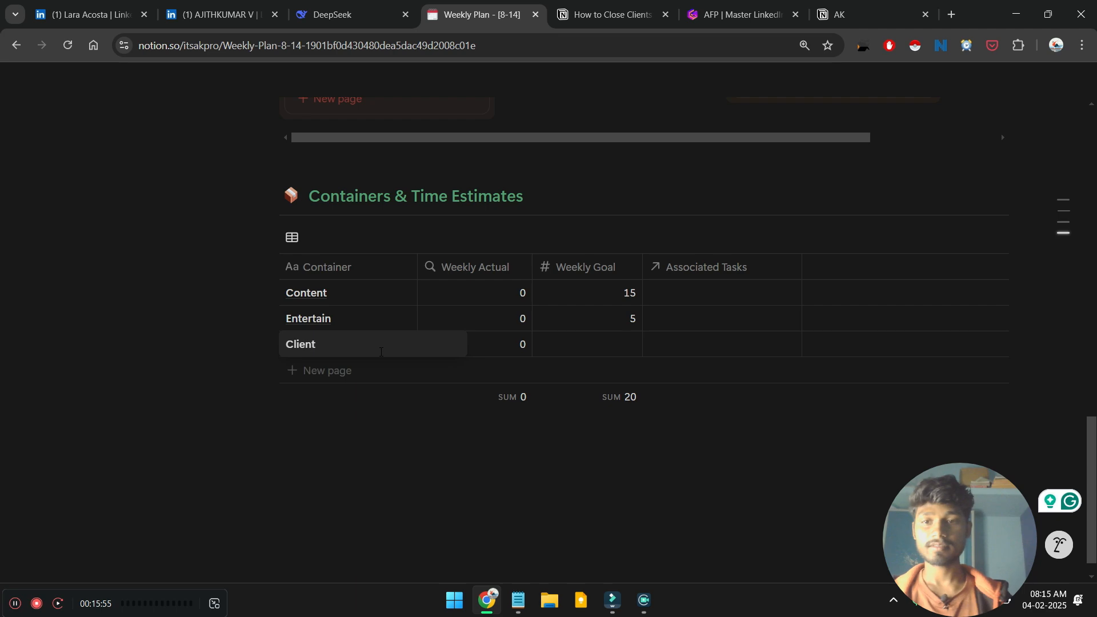
type("ient")
key("Escape")
left_click(559, 343)
type("25")
key("Escape")
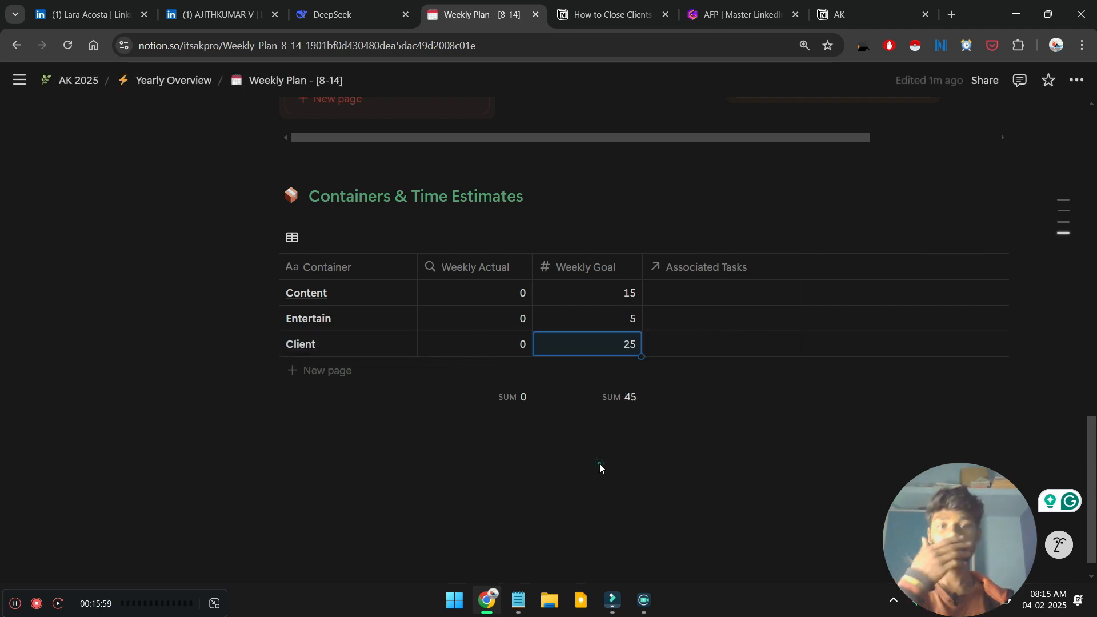
Step: Link Monday's "Edit yt video" task to the Content container
scroll(594, 462, "up", 15)
scroll(594, 463, "down", 2)
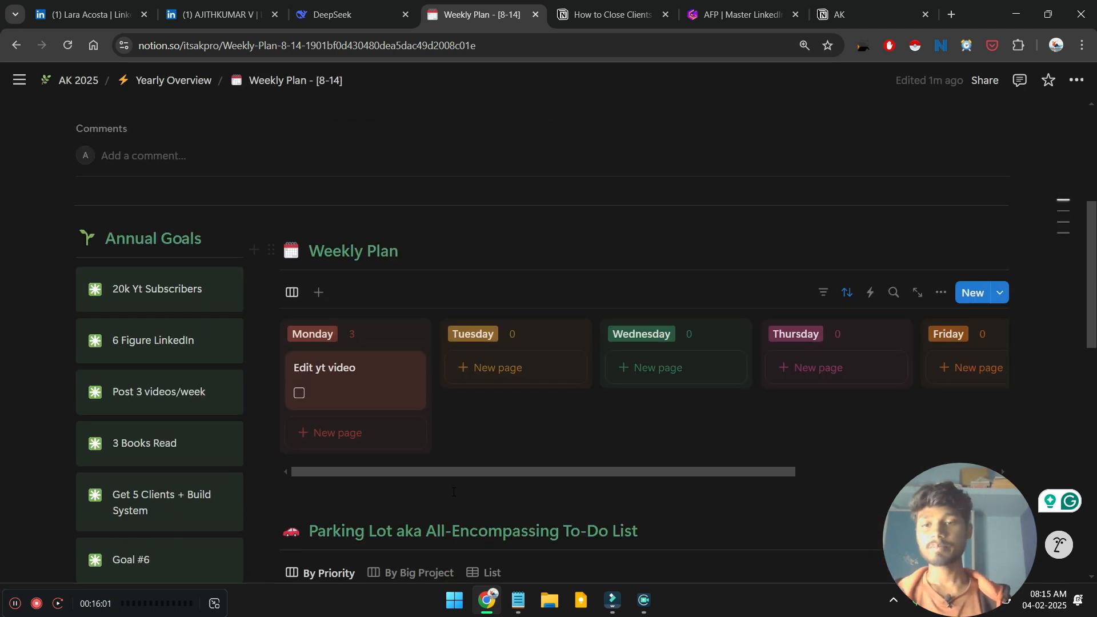
left_click(370, 380)
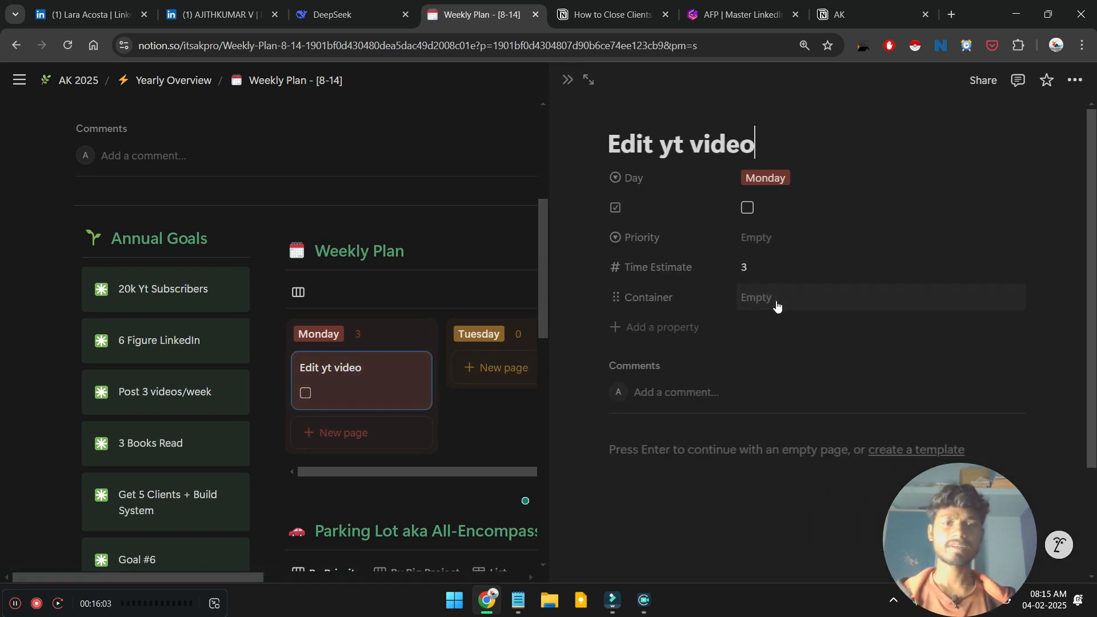
left_click(776, 299)
left_click(805, 336)
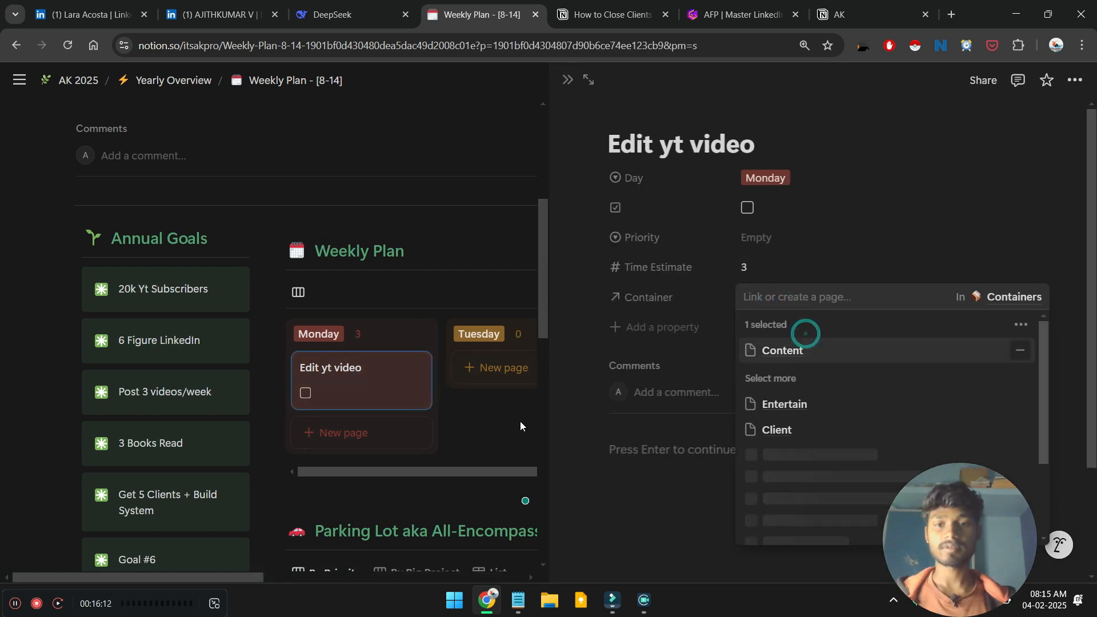
left_click(487, 435)
Step: Add a Monday task named "Client Call, book" with a time estimate of 2
left_click(394, 434)
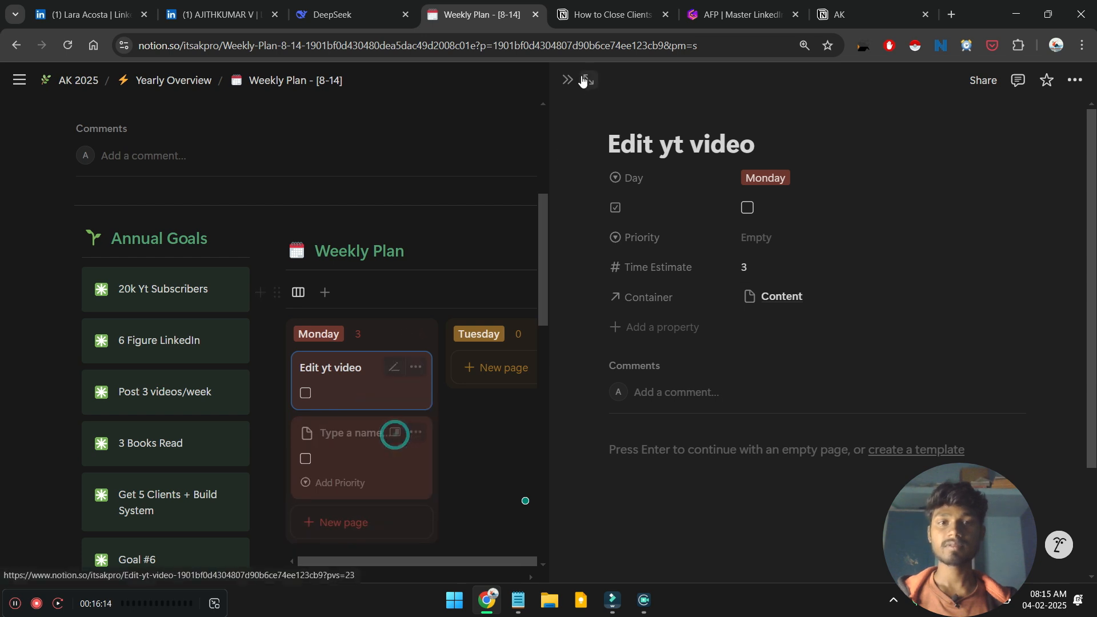
left_click(567, 80)
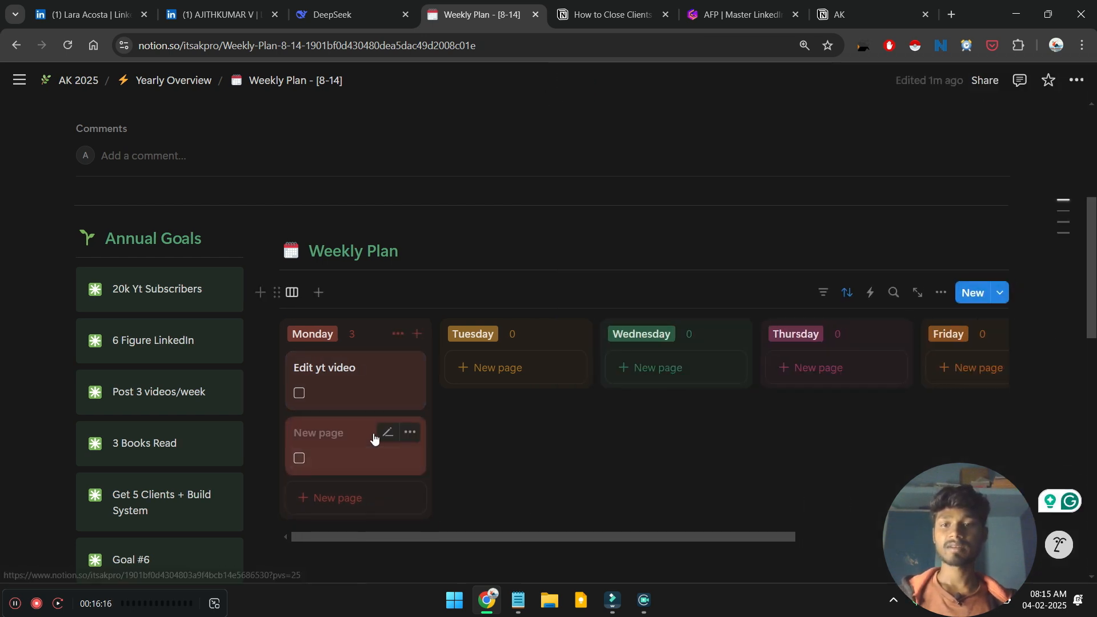
left_click(362, 427)
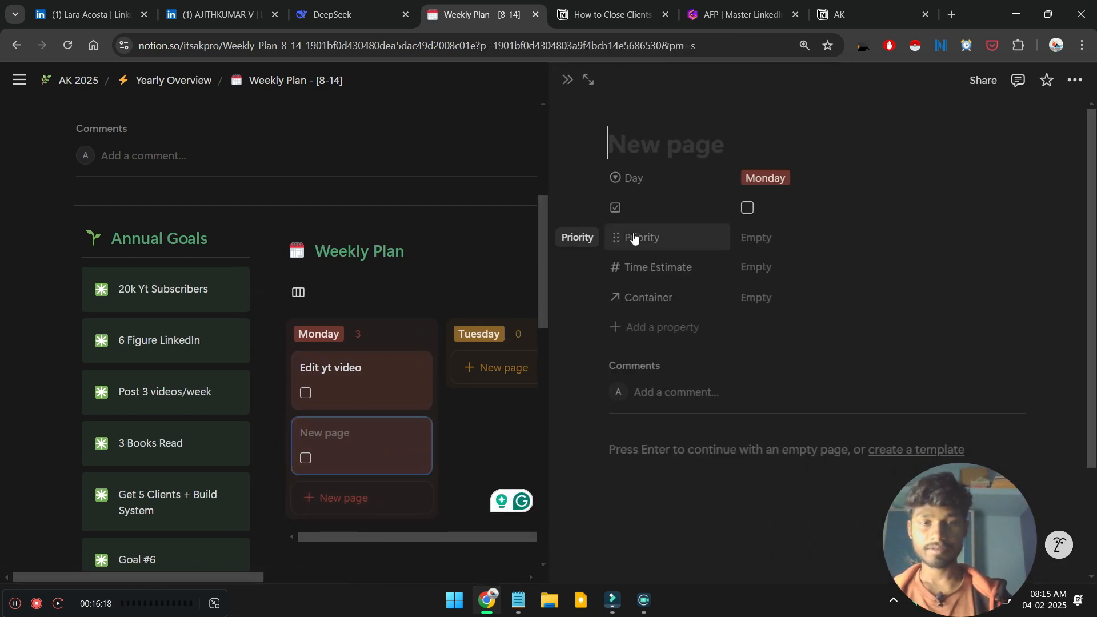
type("Client Call, b")
type("ook")
left_click(768, 267)
type("2")
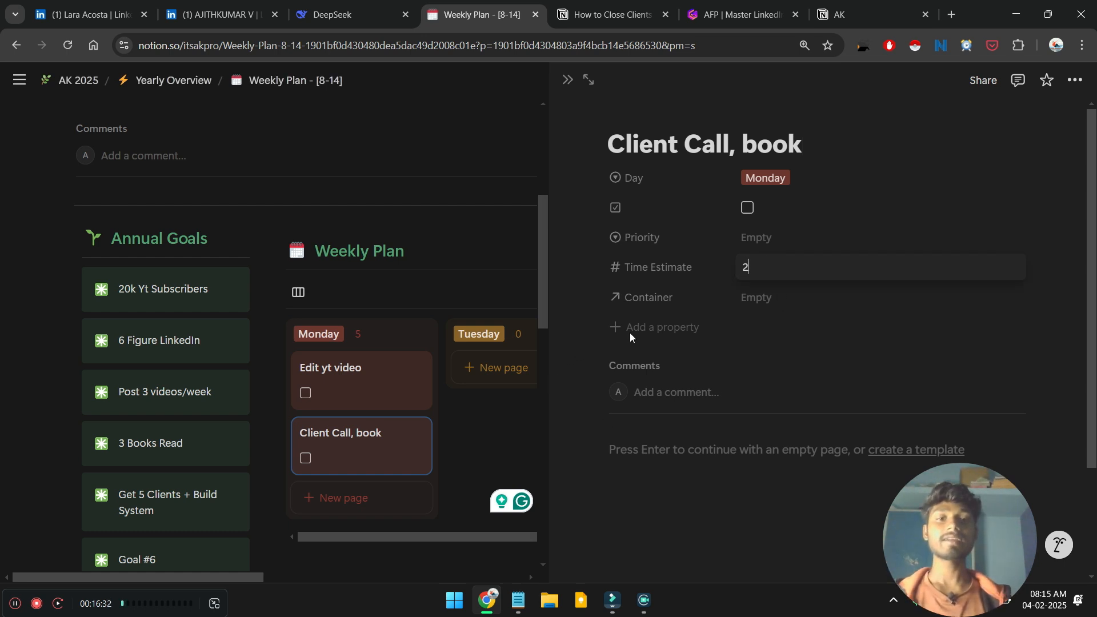
Step: Link the "Client Call, book" task to the Client container and close its page
left_click(783, 297)
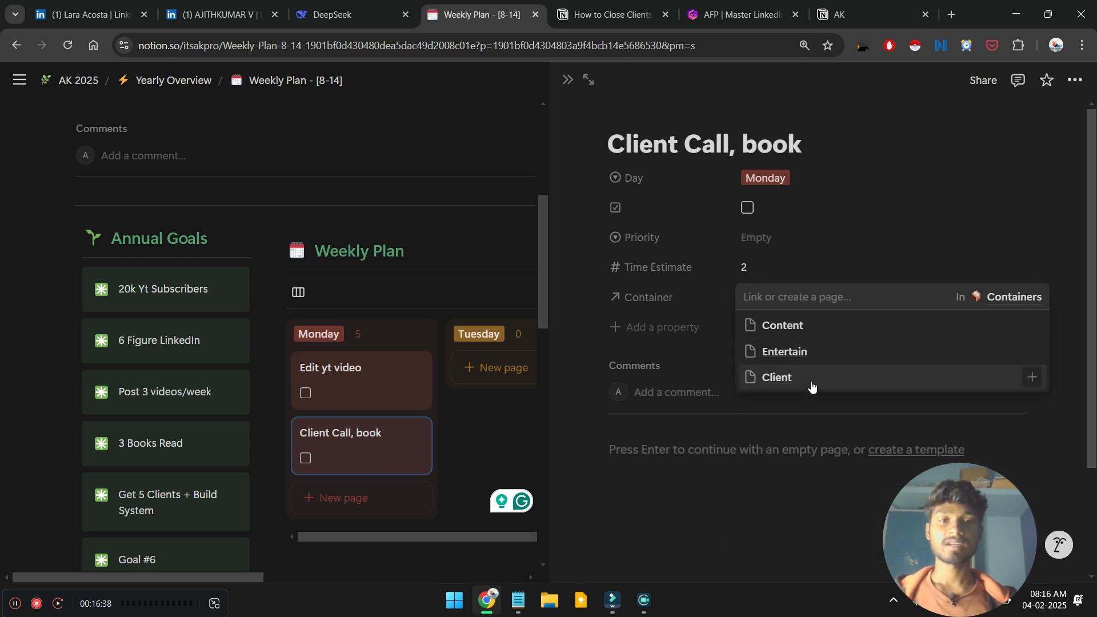
left_click(811, 382)
left_click(564, 75)
left_click(566, 78)
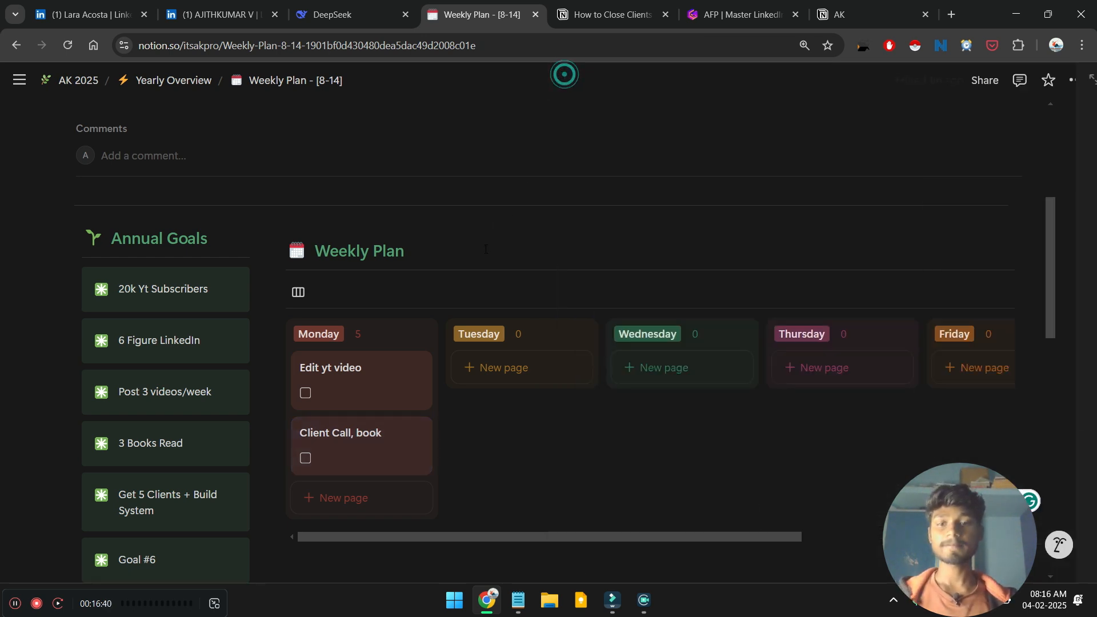
Step: Add a Tuesday task named "Read influence book" to the Weekly Plan board
scroll(471, 274, "down", 1)
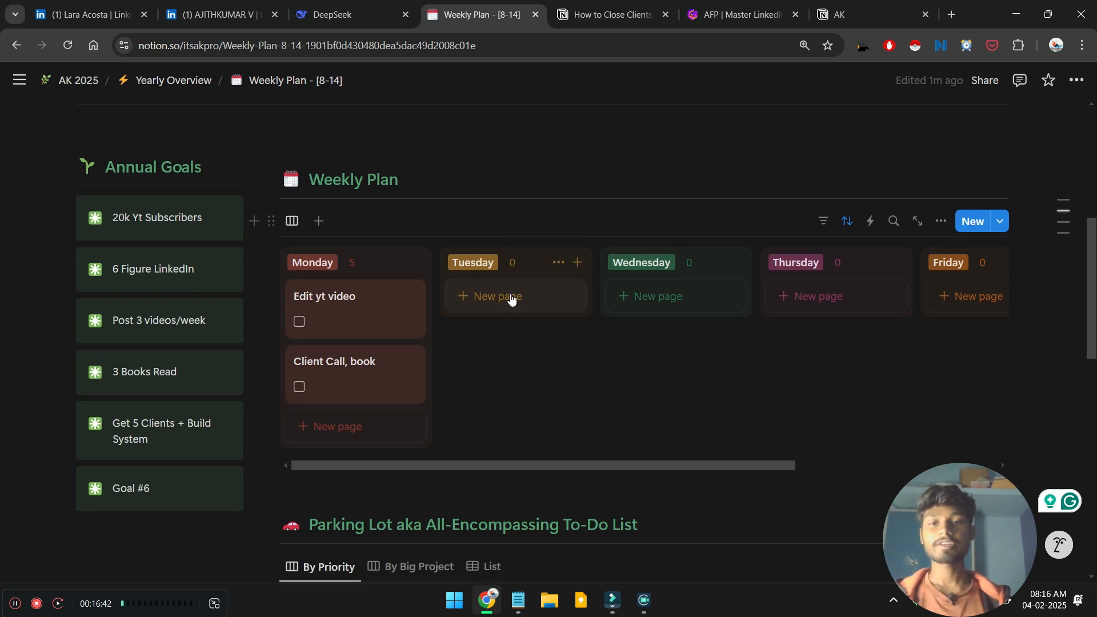
left_click(508, 298)
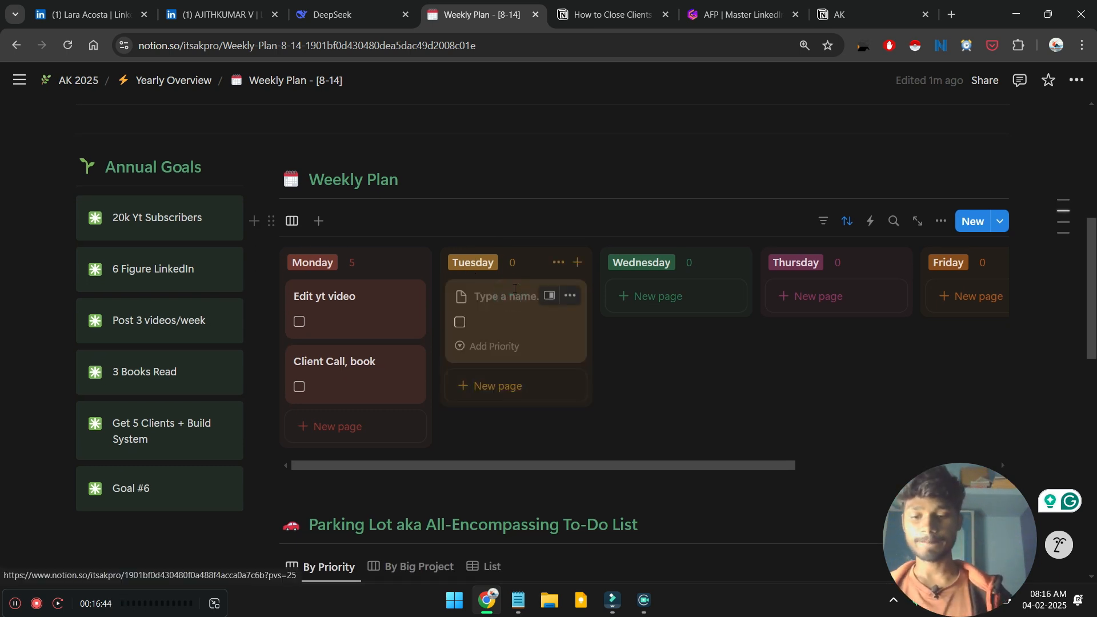
type("Read")
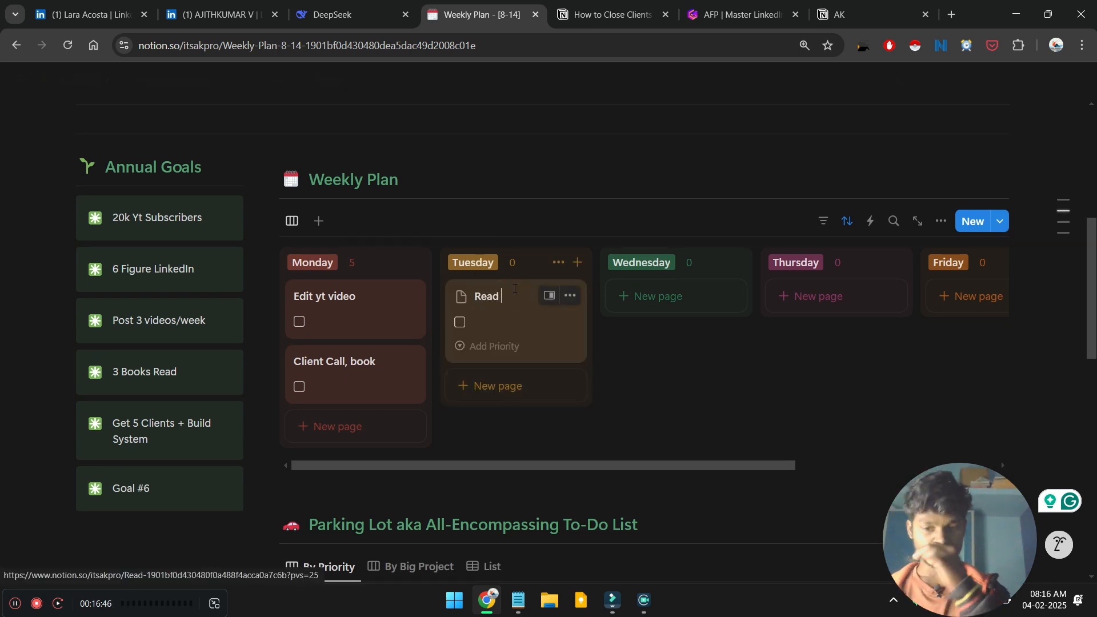
type(" influenc")
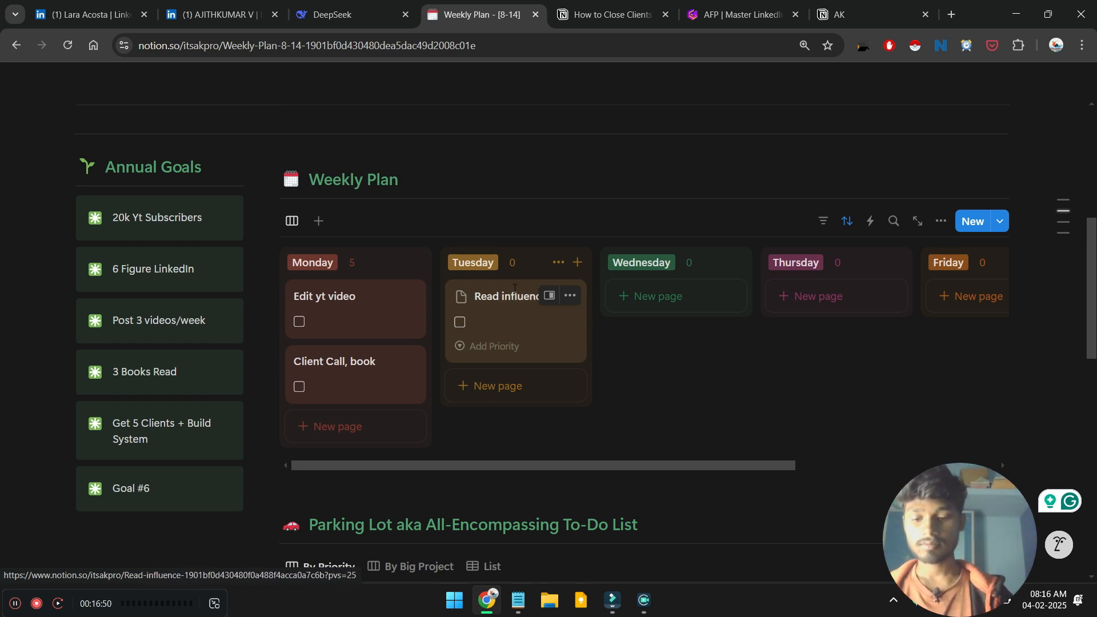
type("e book")
key("Return")
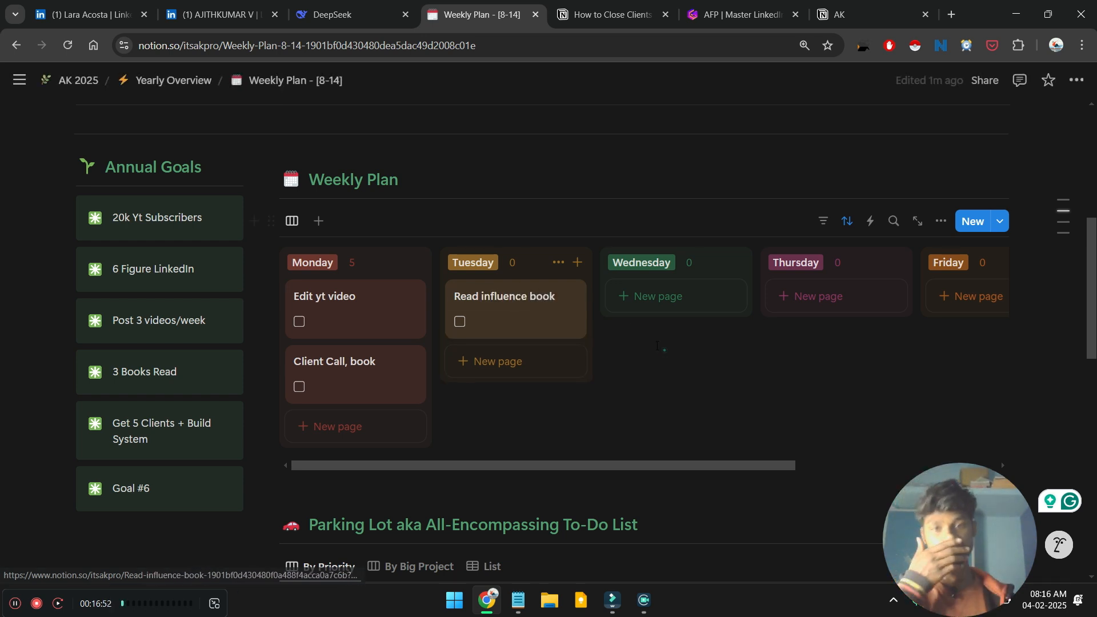
Step: Set the time estimate of "Read influence book" to 1 and close its page
left_click(514, 307)
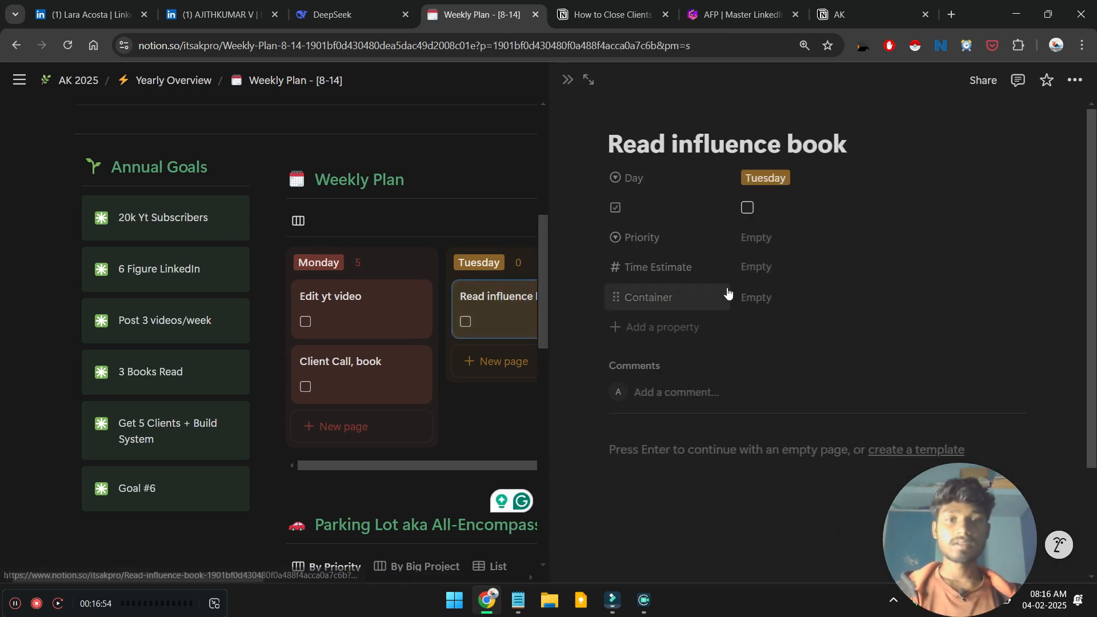
left_click(837, 265)
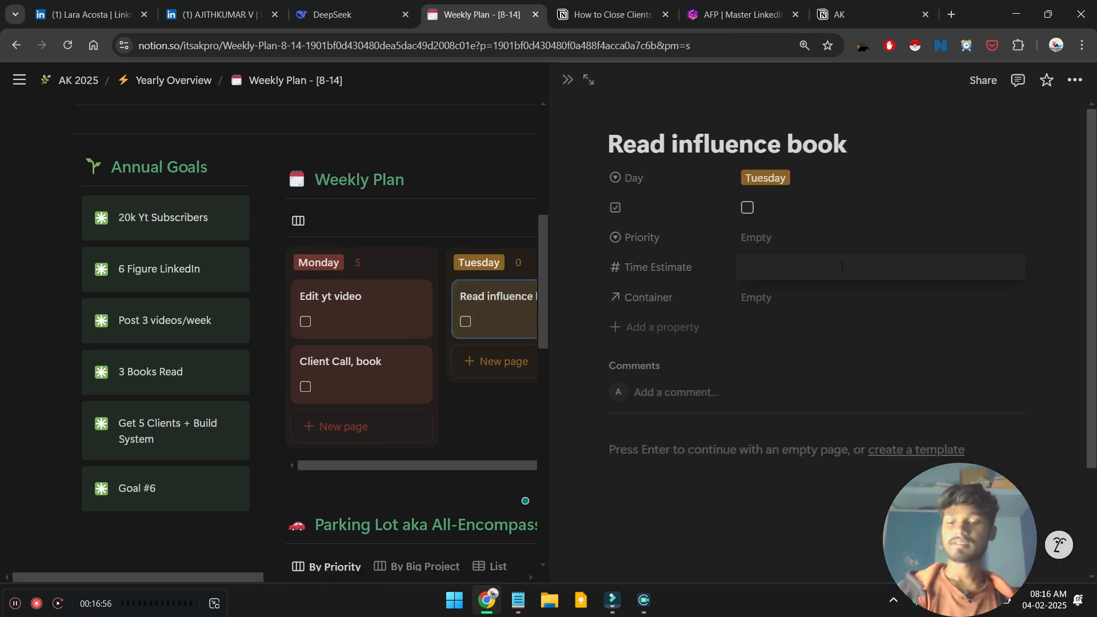
type("1")
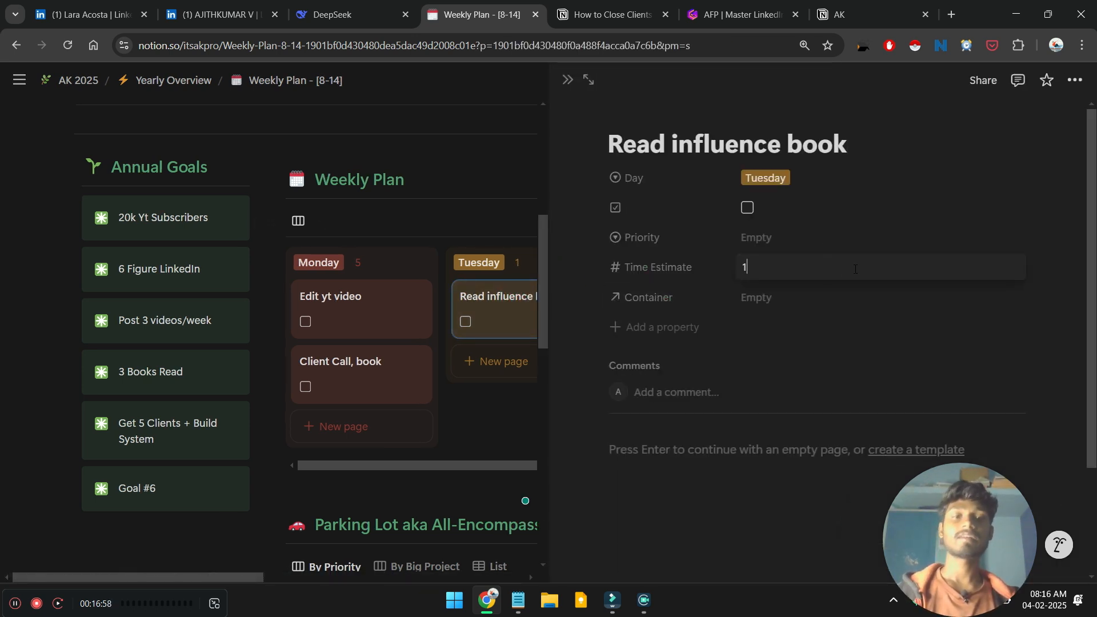
left_click(776, 298)
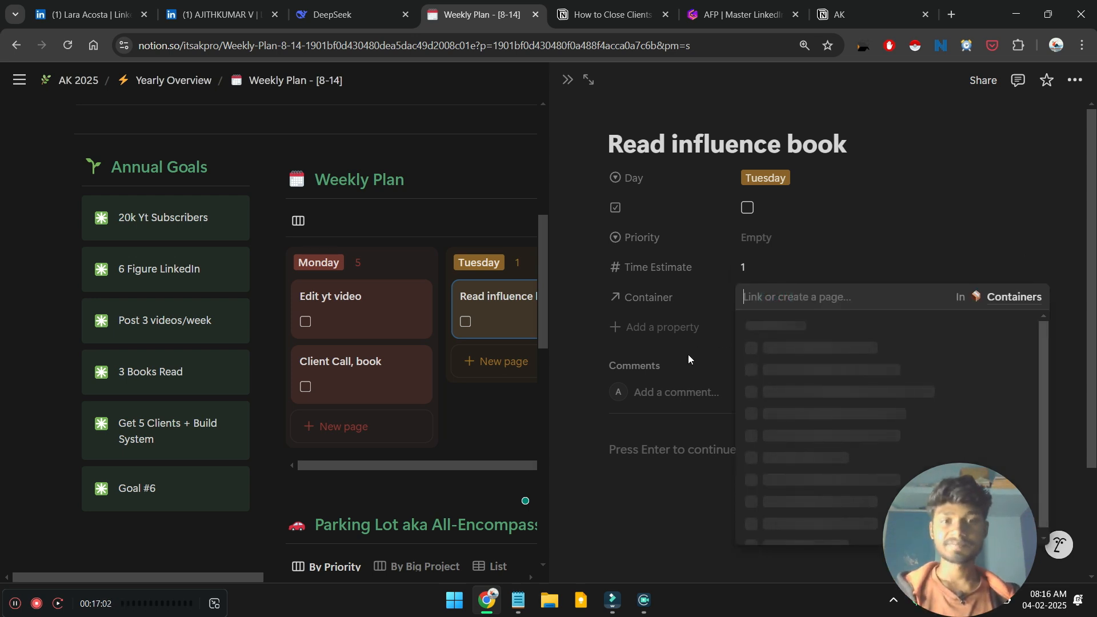
left_click(563, 81)
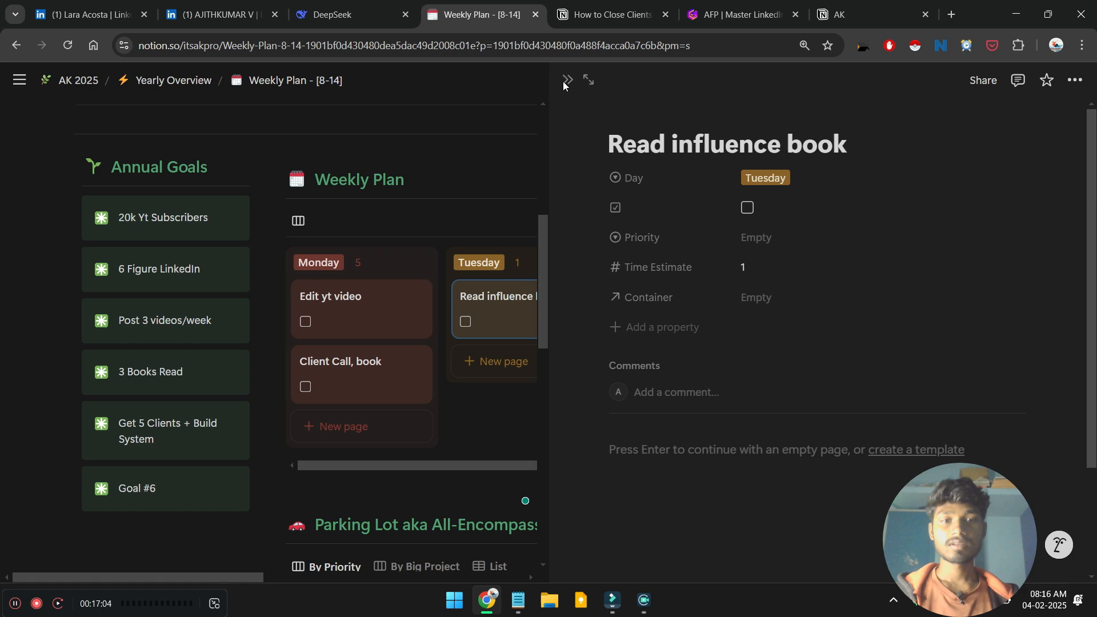
left_click(563, 82)
Step: Name the empty row in Containers & Time Estimates "Learning" and set its weekly goal to 6
scroll(688, 337, "down", 15)
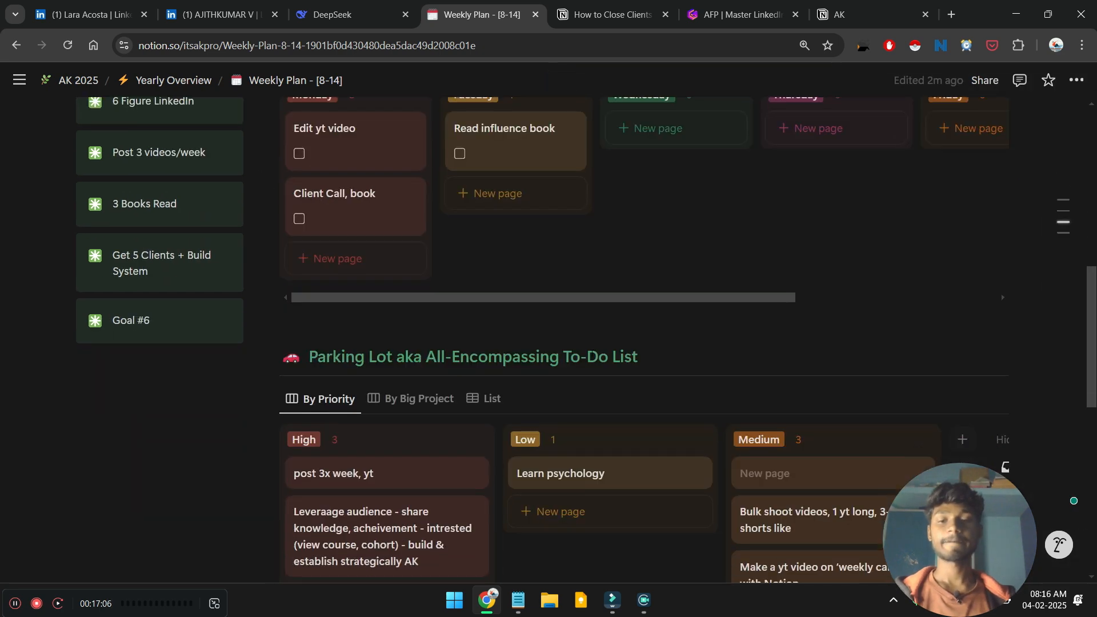
left_click(351, 347)
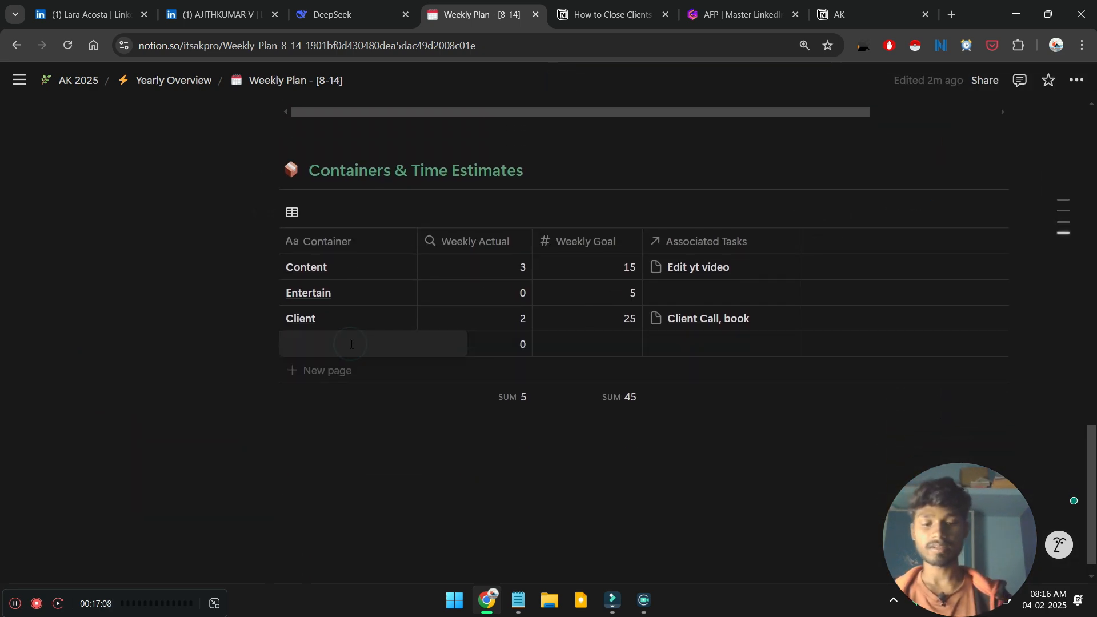
type("Learning")
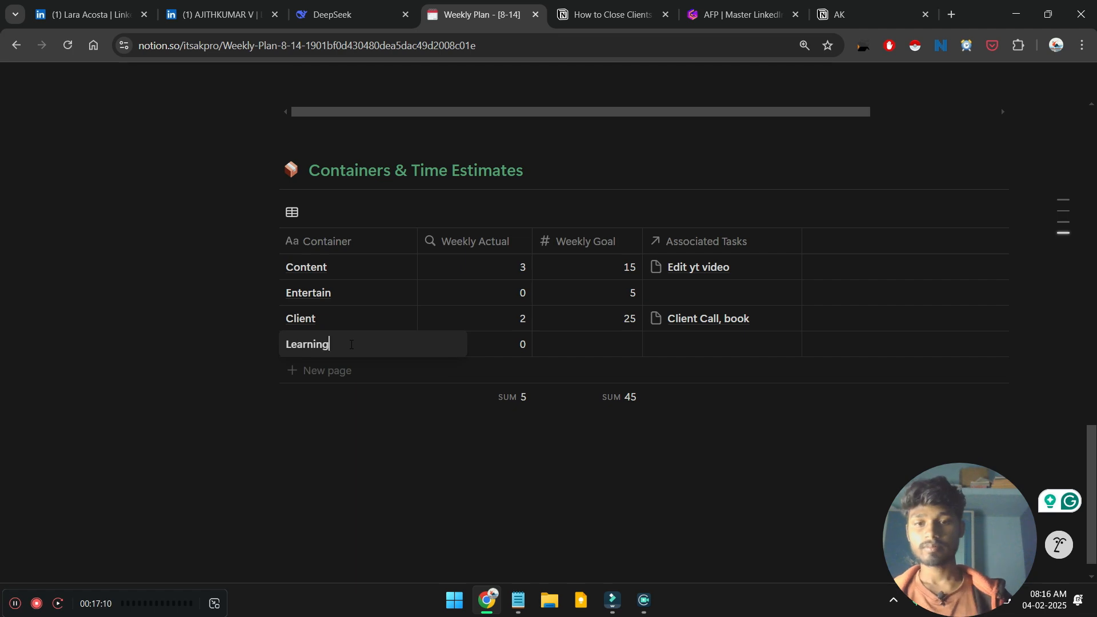
left_click(599, 343)
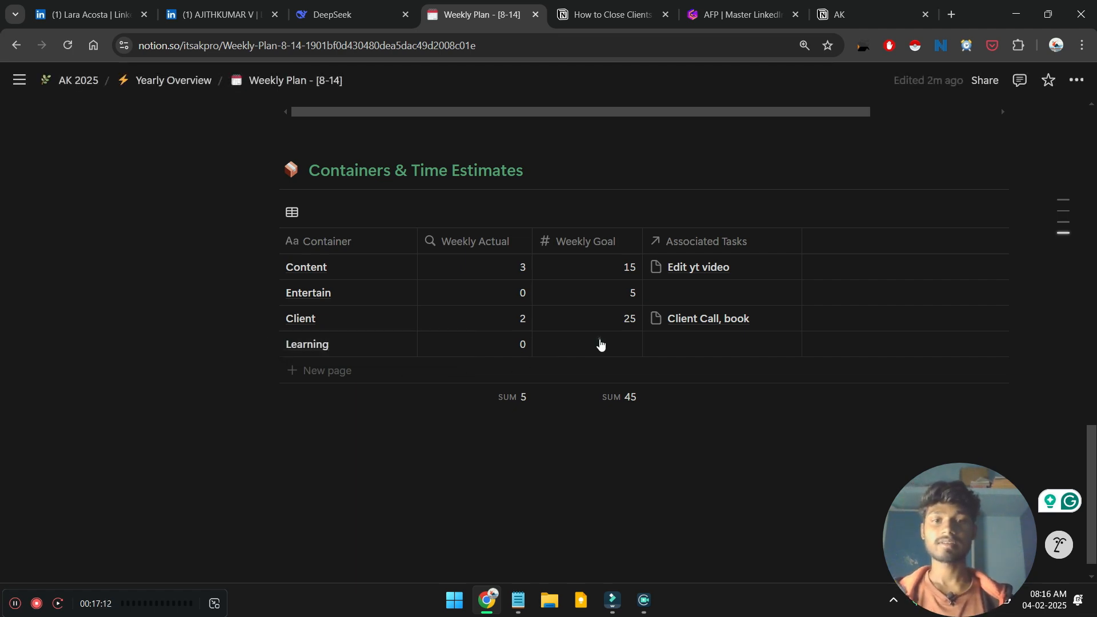
type("6")
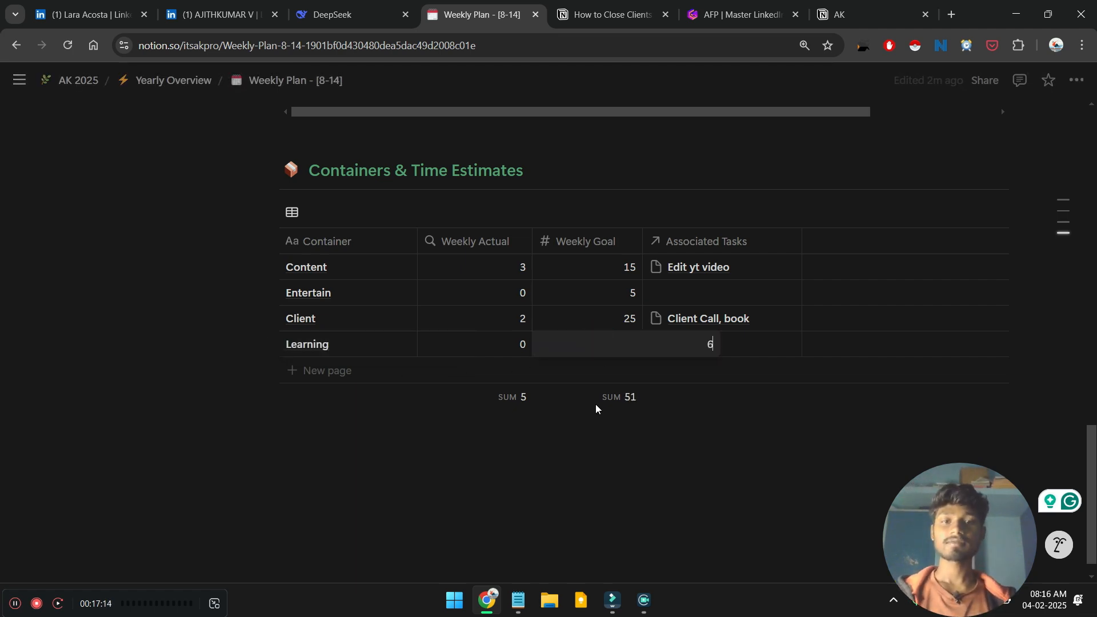
left_click(692, 480)
Step: Link Tuesday's "Read influence book" task to the Learning container and close its page
scroll(692, 482, "up", 1)
scroll(691, 482, "up", 10)
scroll(692, 482, "down", 3)
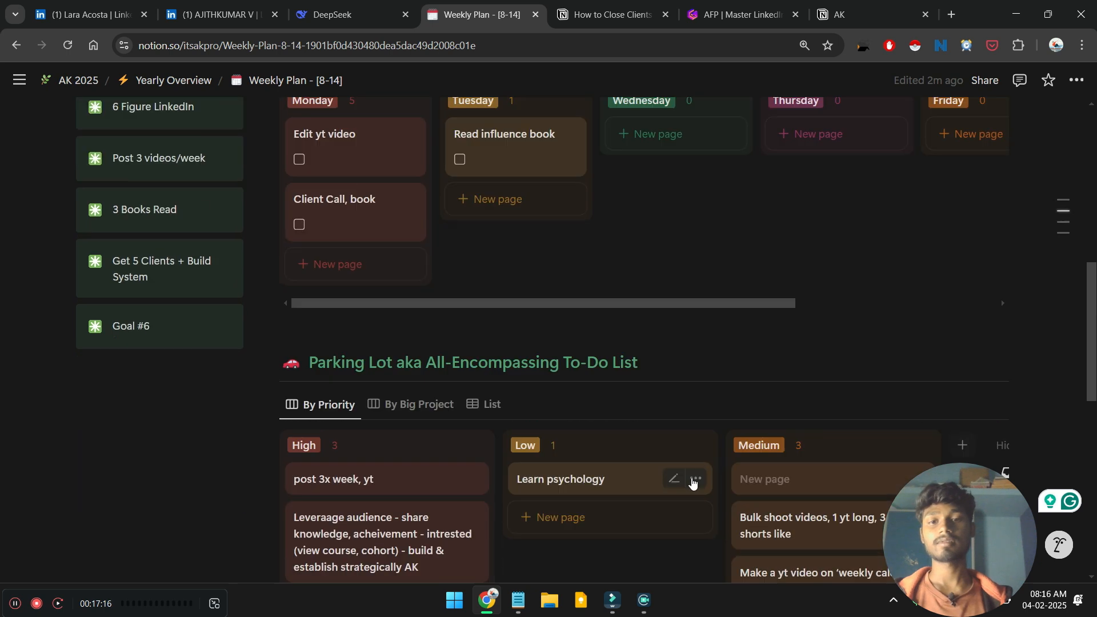
scroll(691, 481, "up", 1)
left_click(510, 243)
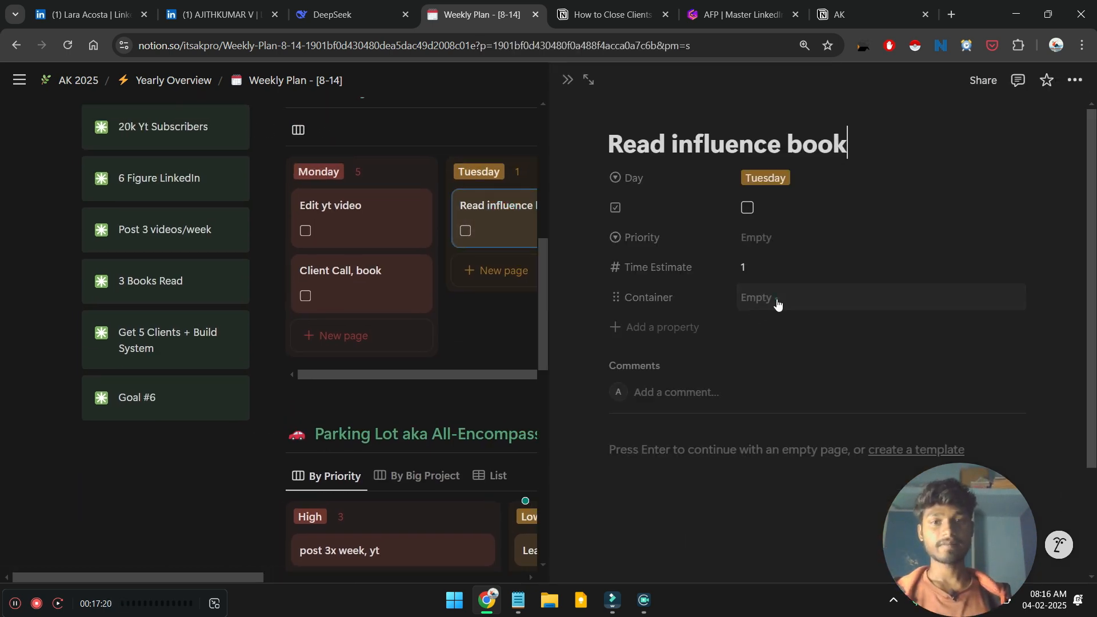
left_click(777, 300)
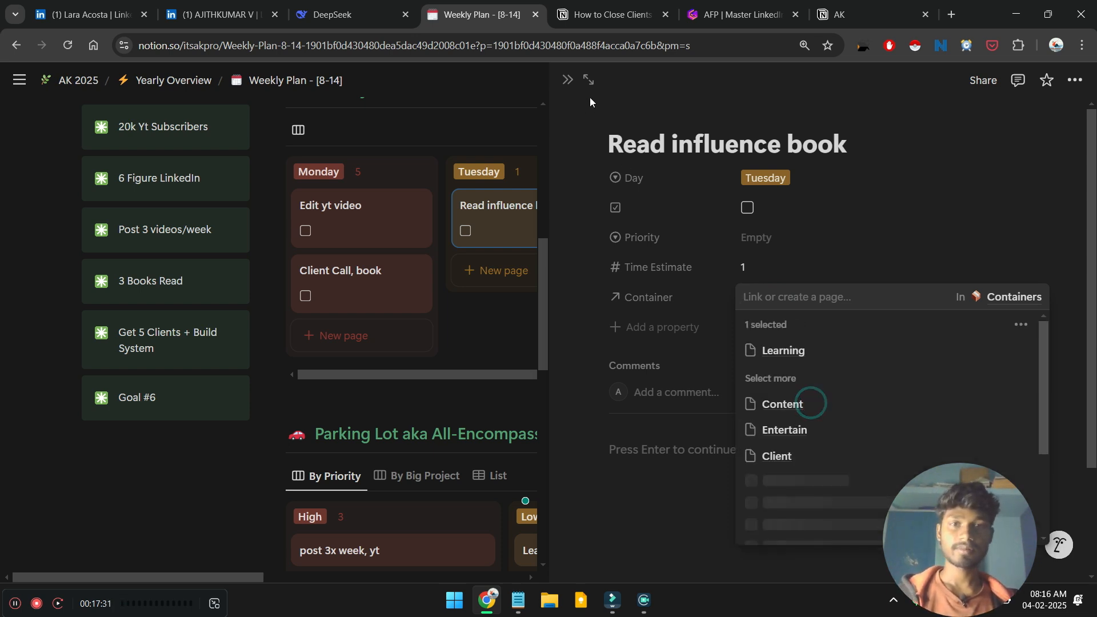
left_click(567, 80)
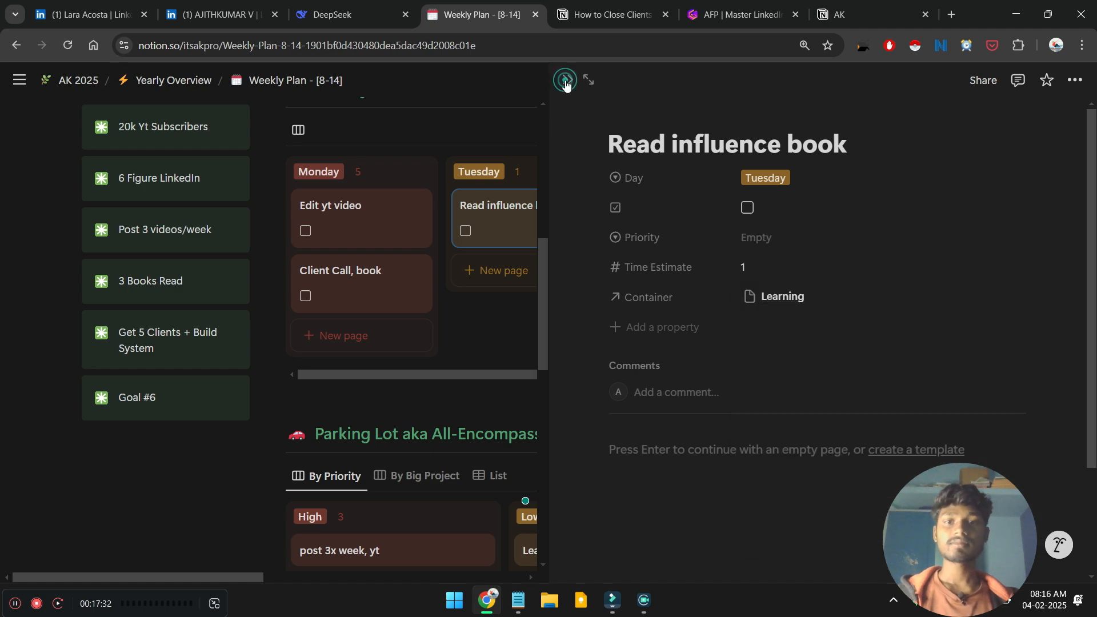
left_click(567, 80)
Step: Move "post 3x week, yt" from the Parking Lot's High group to Tuesday, below "Read influence book"
scroll(538, 303, "down", 10)
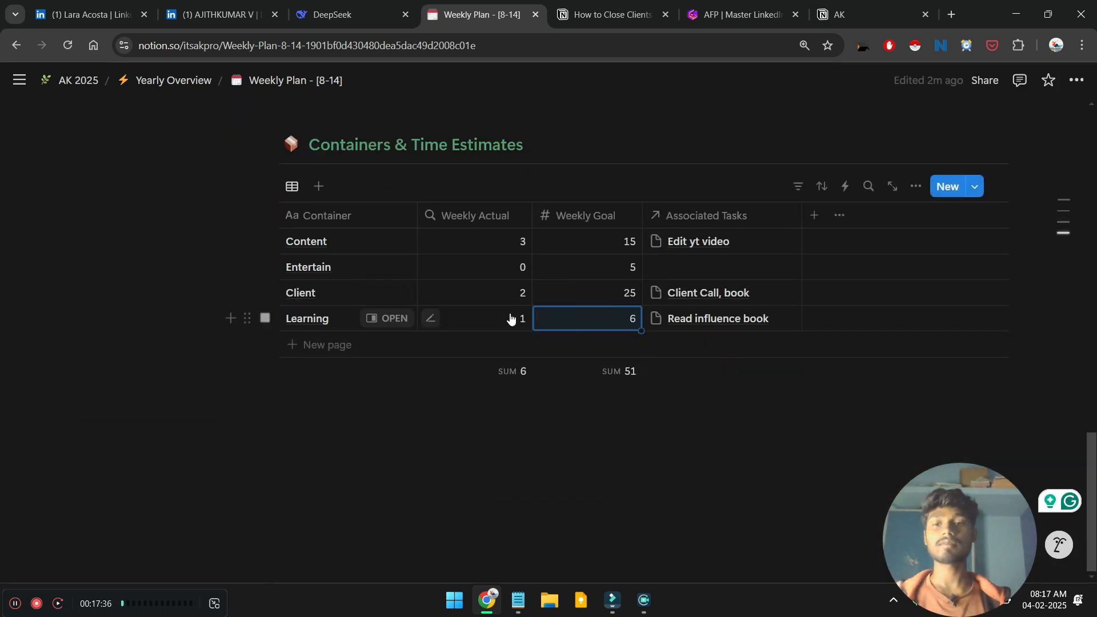
scroll(510, 319, "up", 12)
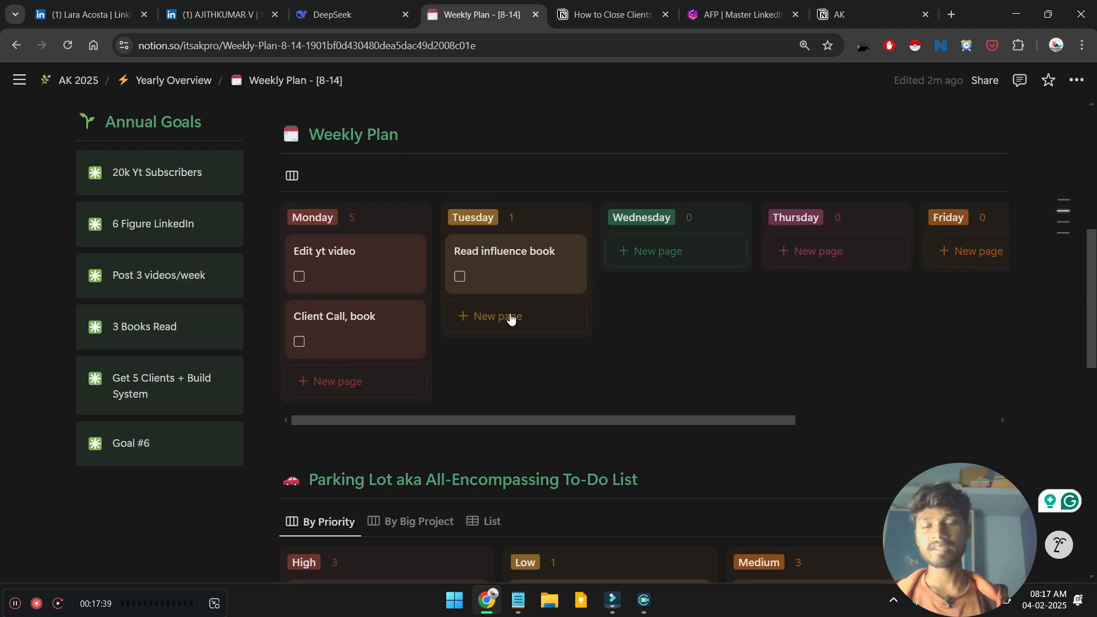
scroll(509, 318, "down", 5)
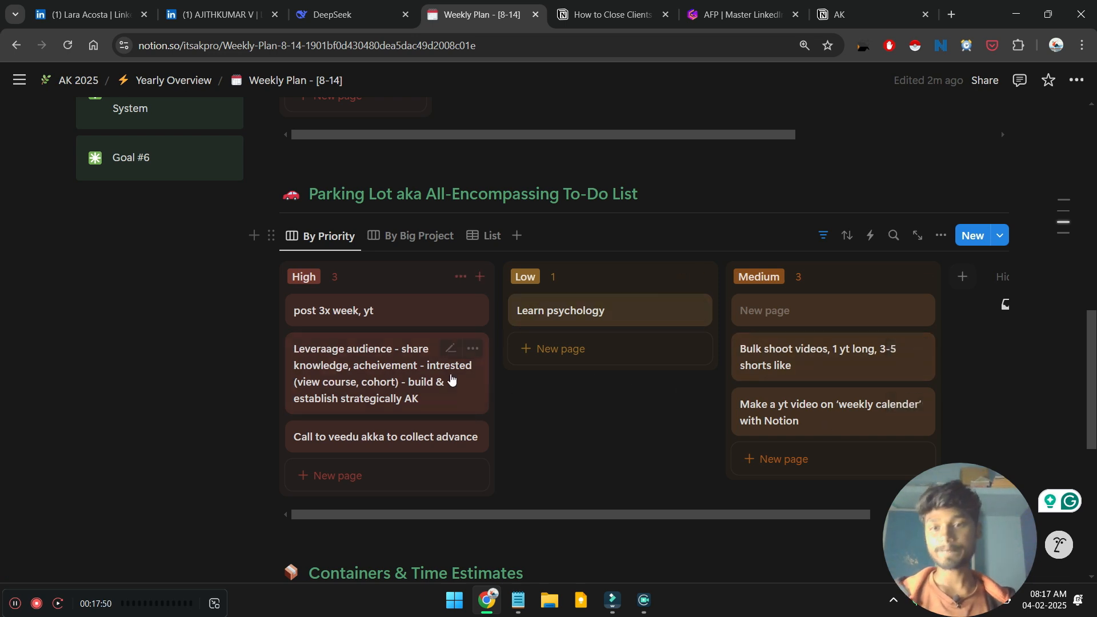
scroll(411, 434, "up", 2)
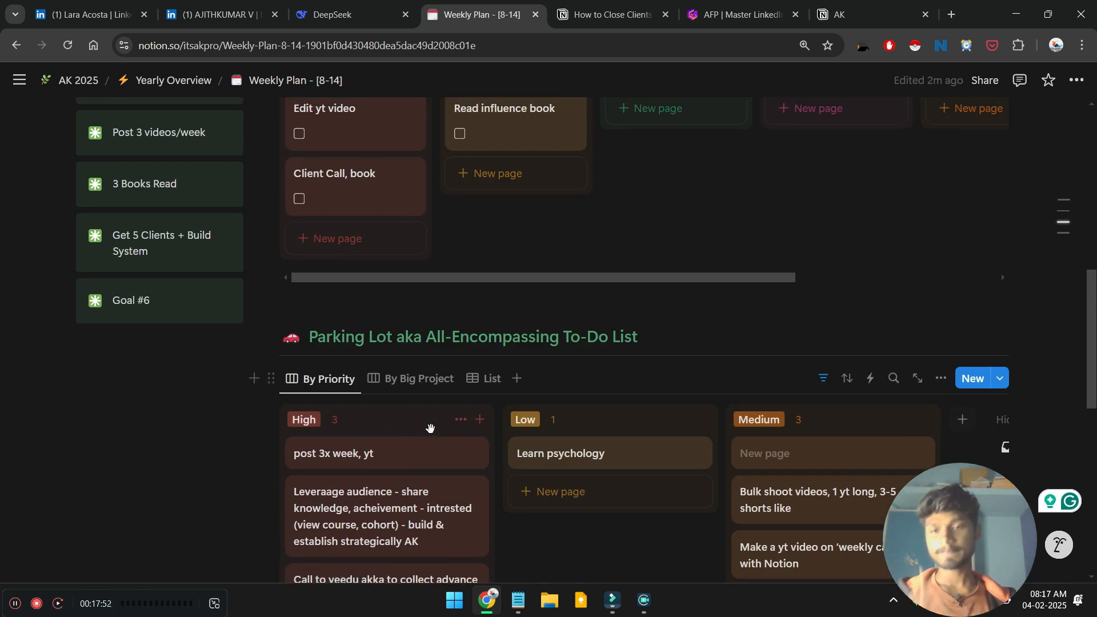
left_click_drag(392, 449, 505, 174)
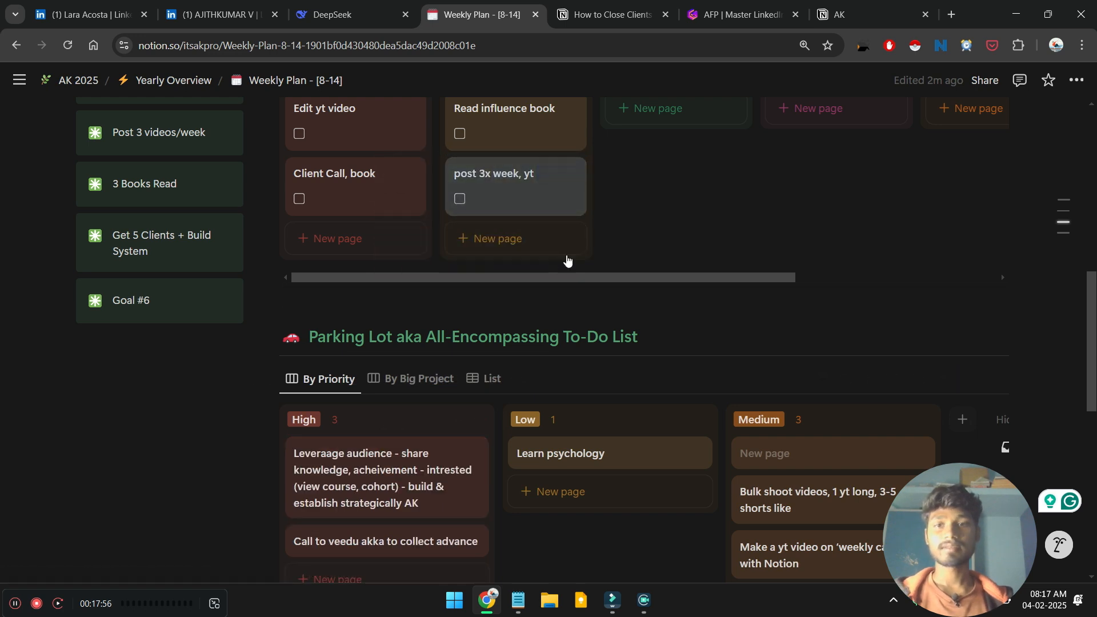
Step: Move "Client Call, book" from Monday to the Parking Lot's High group, and from there to Wednesday
scroll(485, 254, "up", 1)
left_click_drag(366, 247, 501, 423)
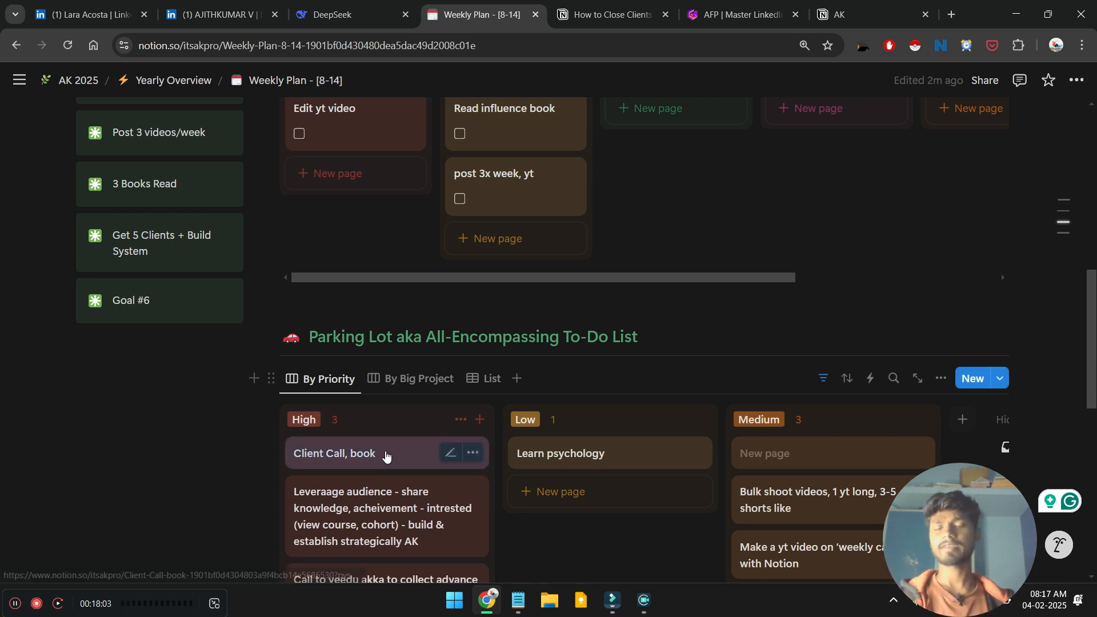
scroll(383, 466, "up", 1)
left_click_drag(380, 524, 679, 178)
Step: Move the "Bulk shoot videos" card from the Parking Lot to Thursday and "Learn psychology" to Wednesday
left_click_drag(799, 563, 805, 172)
scroll(654, 348, "down", 2)
left_click_drag(644, 377, 714, 223)
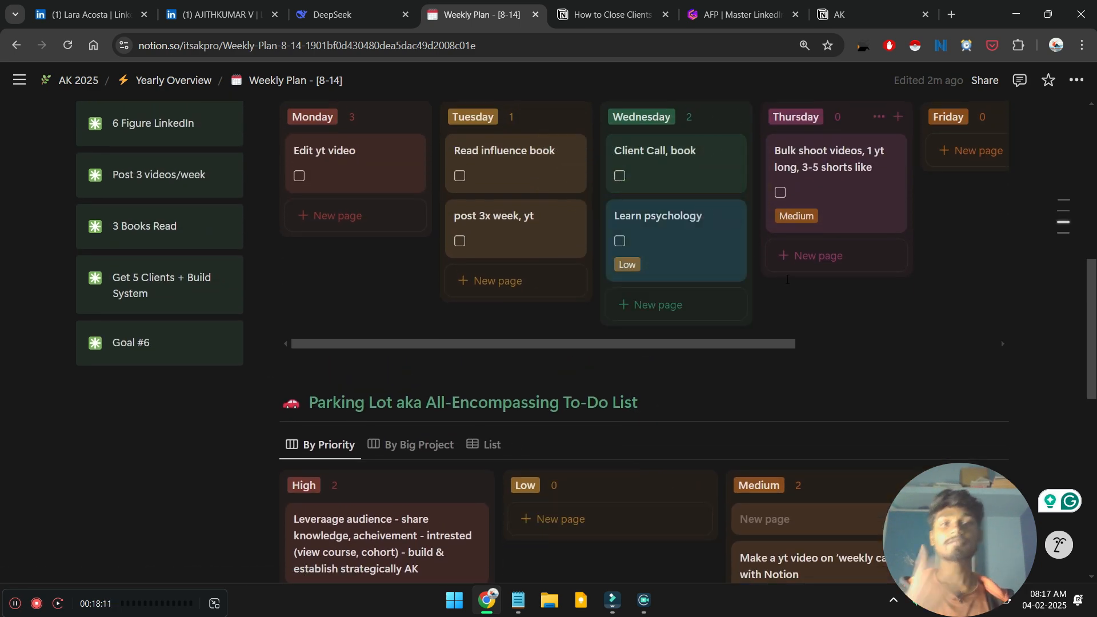
Step: Move the "Leveraage audience" card from the Parking Lot's High group to Monday, below "Edit yt video"
scroll(382, 440, "down", 2)
scroll(383, 440, "up", 2)
left_click_drag(371, 542, 431, 313)
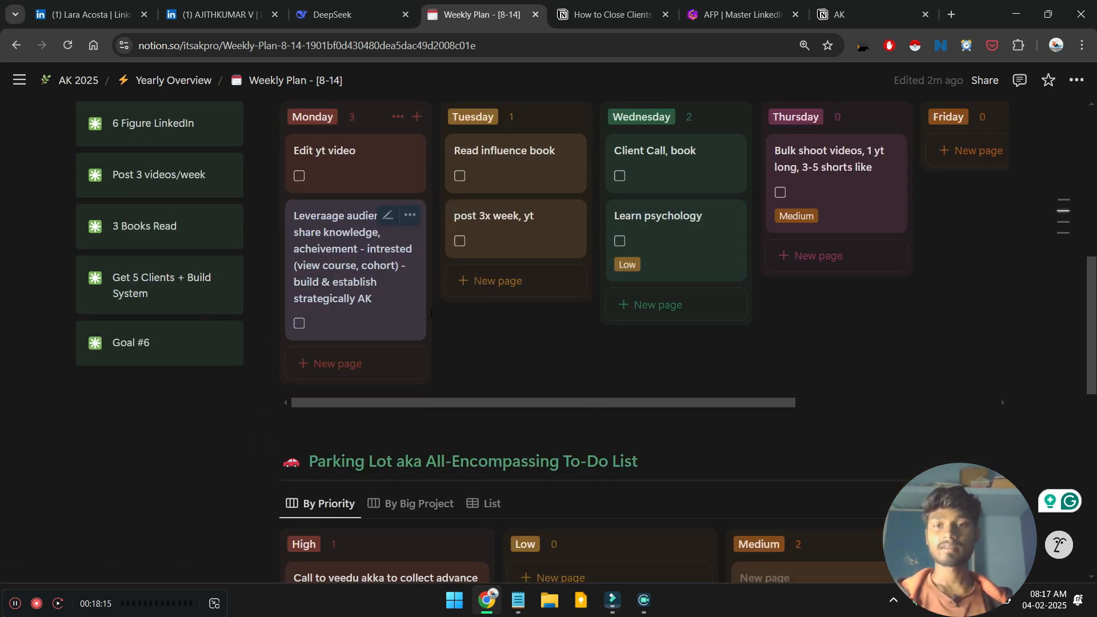
Step: Move "post 3x week, yt" from Tuesday to the Parking Lot's Low group and place the Medium group before Low
scroll(431, 314, "down", 4)
scroll(509, 281, "up", 4)
left_click_drag(510, 217, 591, 365)
scroll(509, 362, "down", 4)
left_click_drag(759, 329, 563, 336)
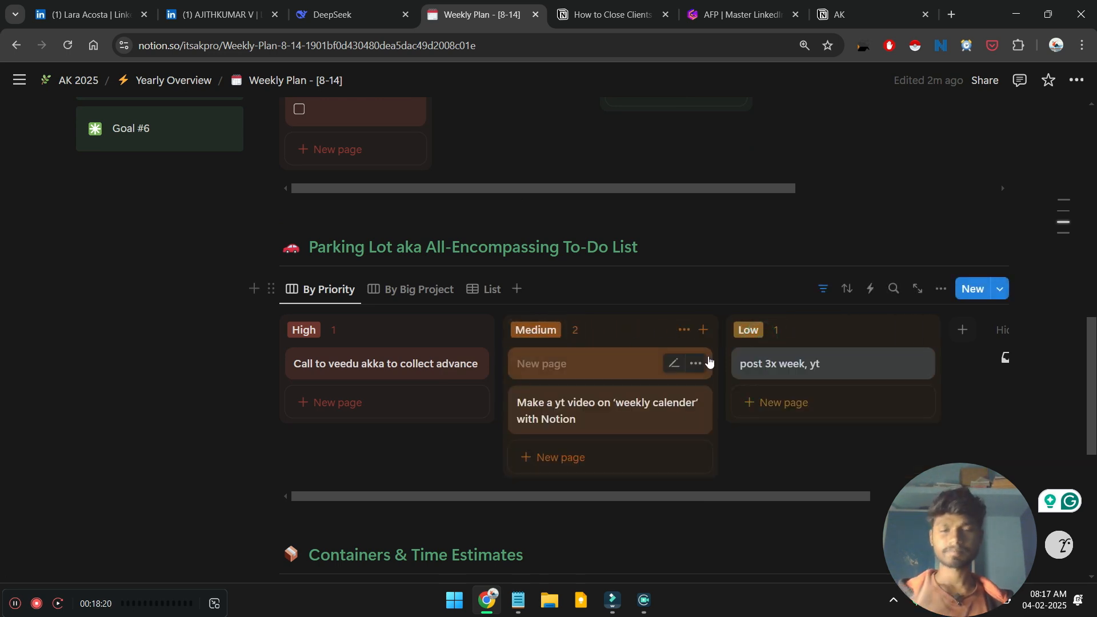
scroll(707, 362, "down", 1)
scroll(575, 327, "up", 1)
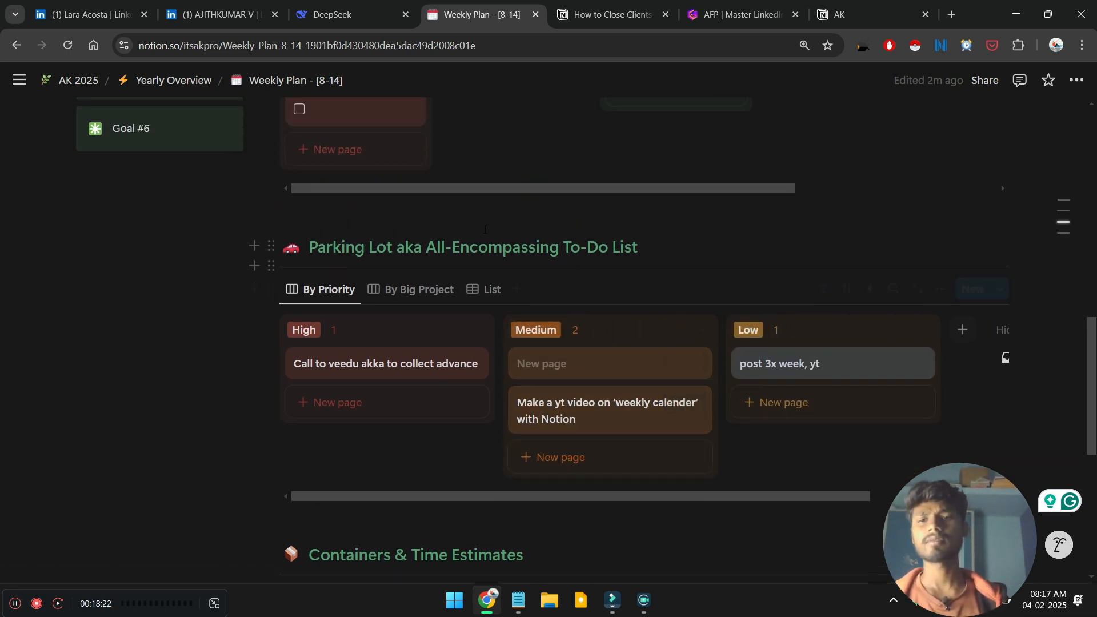
Step: Move "post 3x week, yt" from the Parking Lot's Low group to Tuesday, below "Read influence book"
scroll(375, 466, "up", 2)
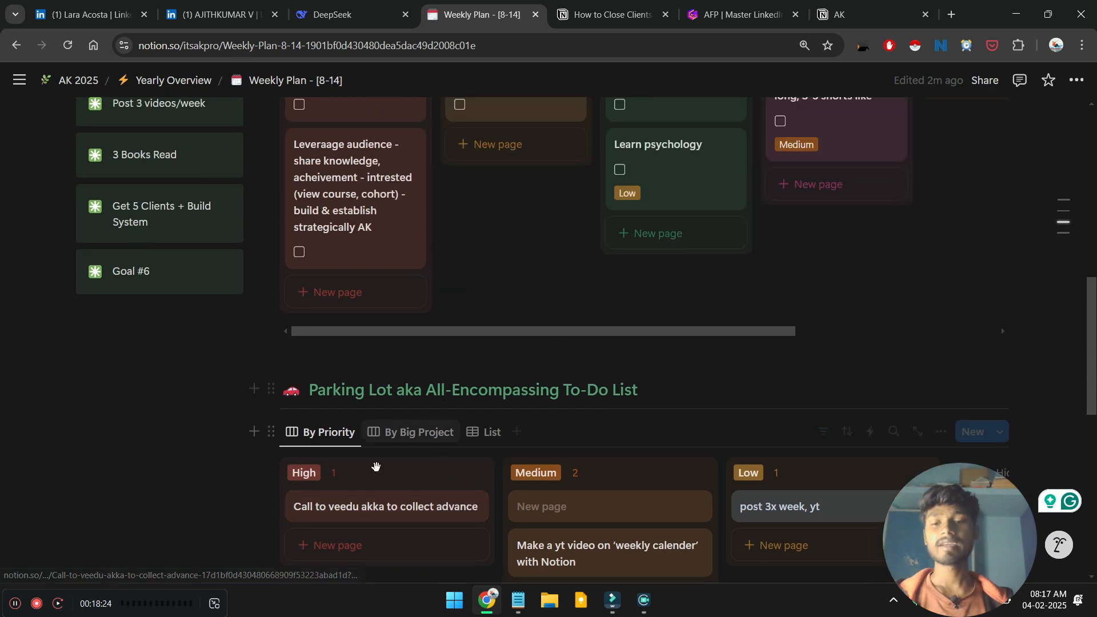
left_click_drag(422, 506, 393, 294)
scroll(524, 302, "down", 5)
scroll(465, 311, "up", 6)
scroll(477, 334, "down", 4)
scroll(392, 296, "down", 2)
scroll(410, 297, "up", 6)
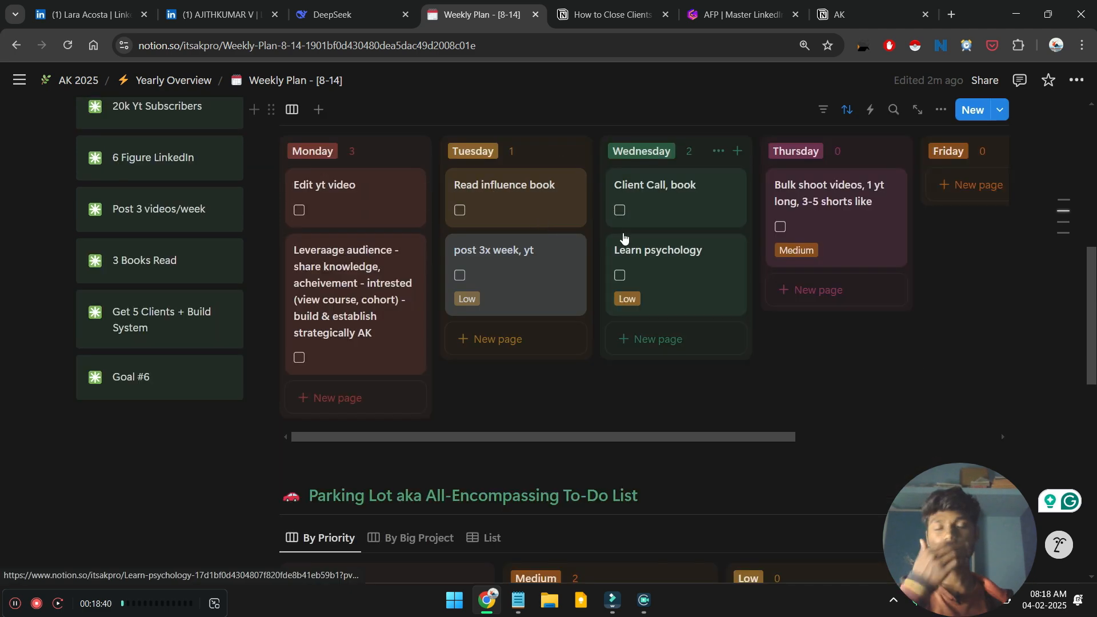
Step: Mark Monday's "Edit yt video" and "Leveraage audience" tasks as done, and clear both checkboxes again
scroll(848, 268, "right", 5)
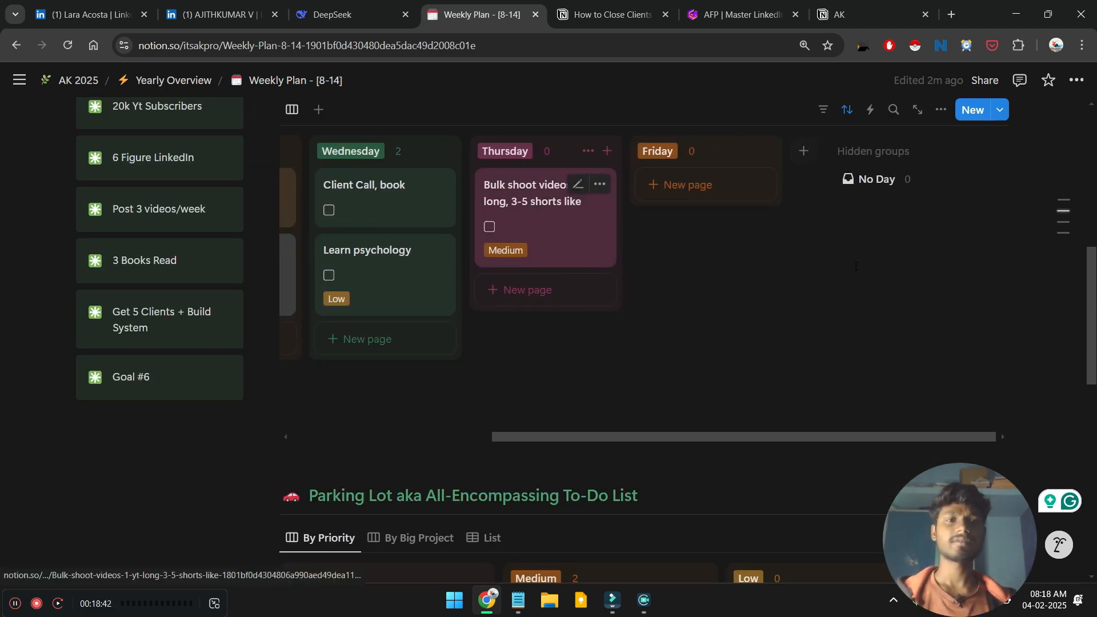
scroll(848, 268, "left", 4)
scroll(842, 276, "down", 4)
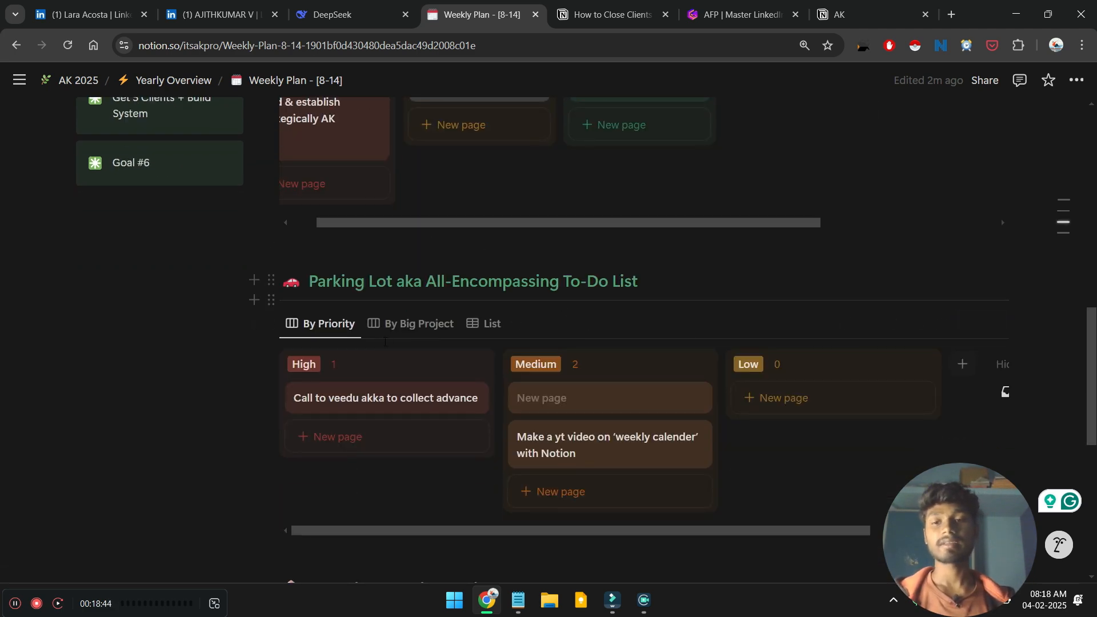
scroll(607, 301, "up", 5)
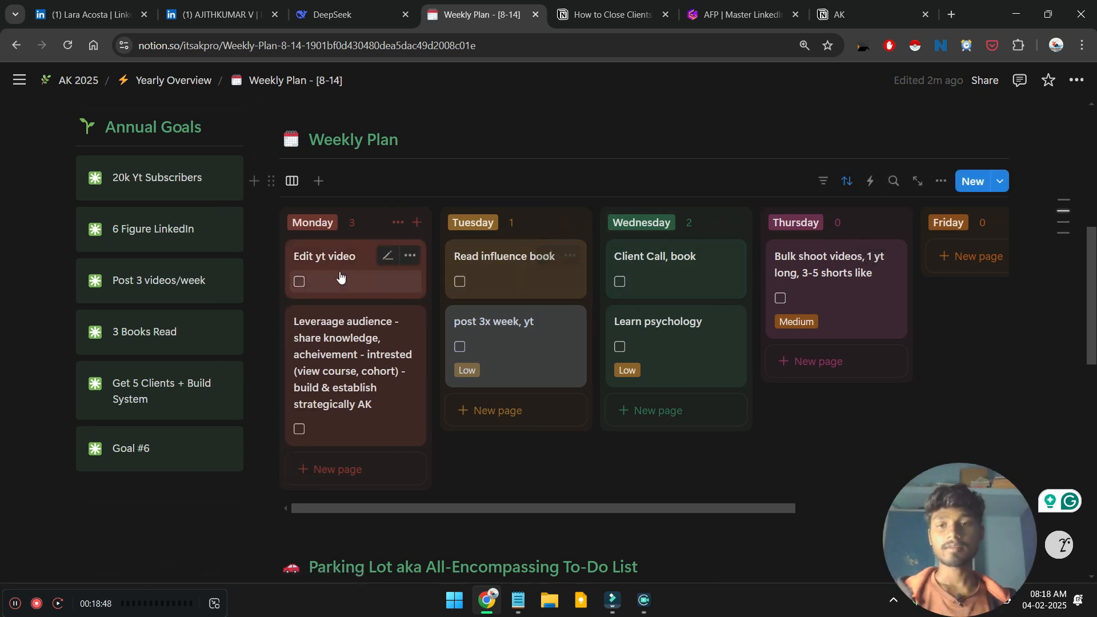
left_click(299, 282)
left_click(297, 367)
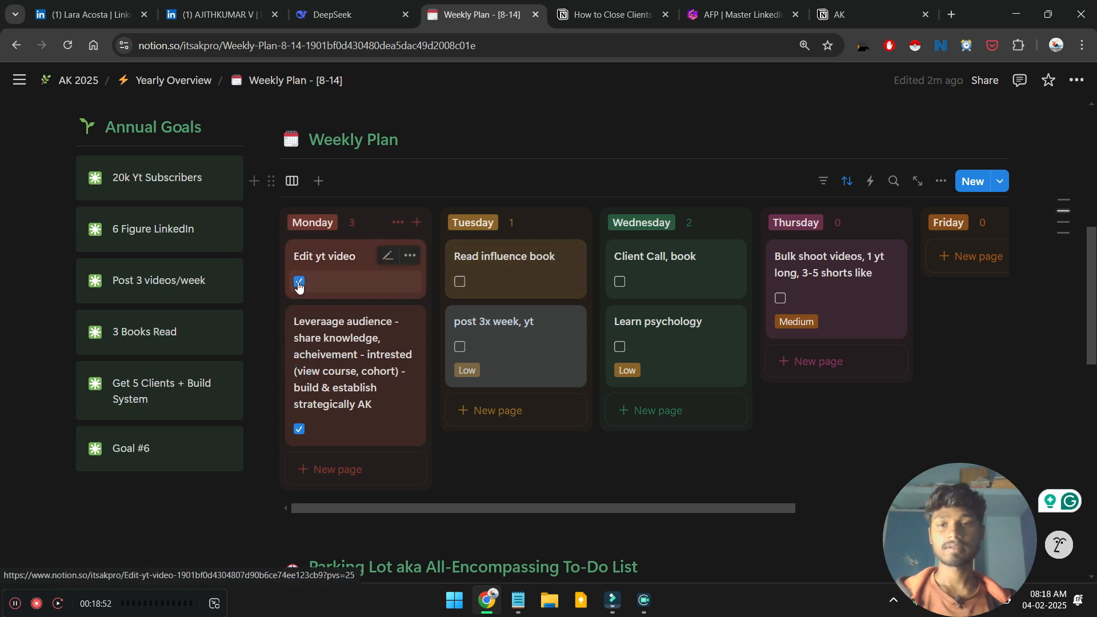
left_click(297, 429)
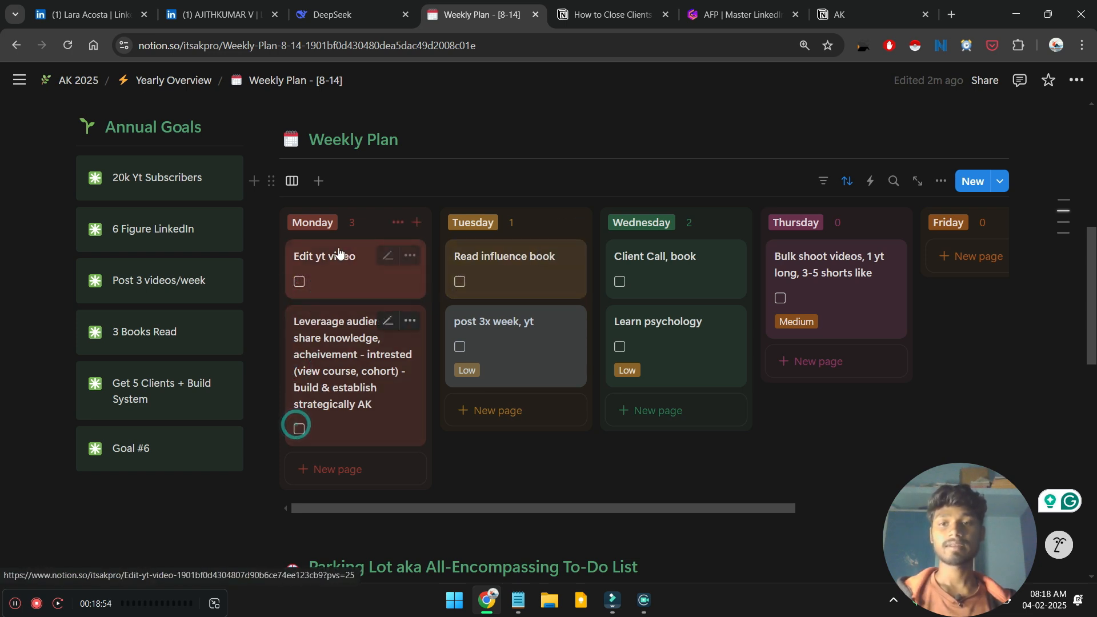
Step: Move "Edit yt video" from Monday to Wednesday, between "Client Call, book" and "Learn psychology", and mark it as done
left_click_drag(337, 264, 657, 330)
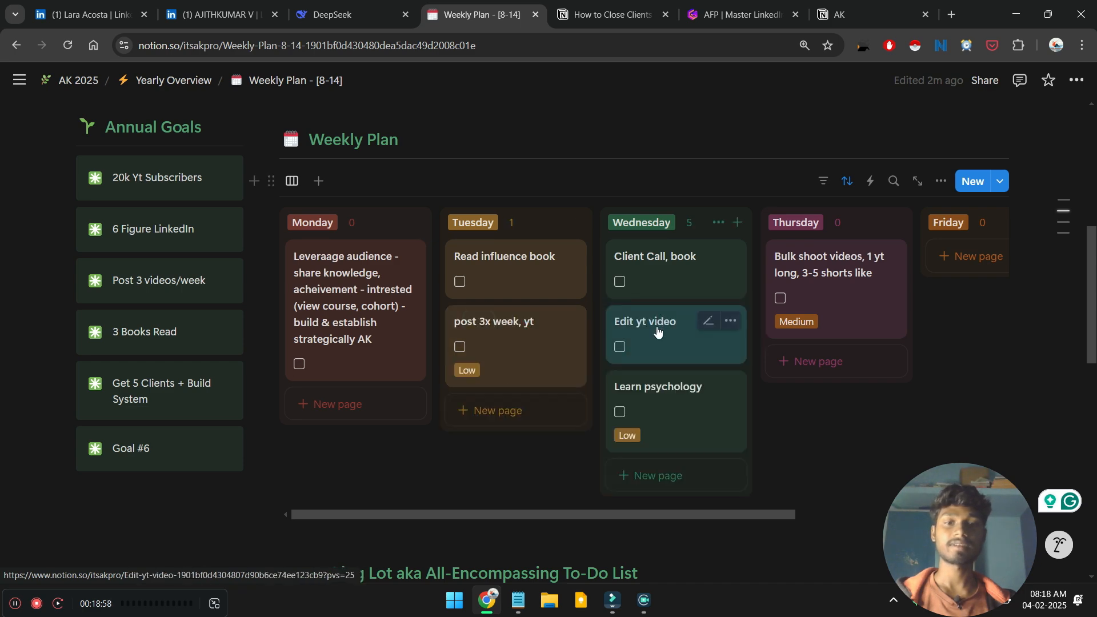
left_click(615, 349)
Step: Examine the weekly actual and goal hours in the February plan's Containers & Time Estimates table
scroll(620, 348, "down", 6)
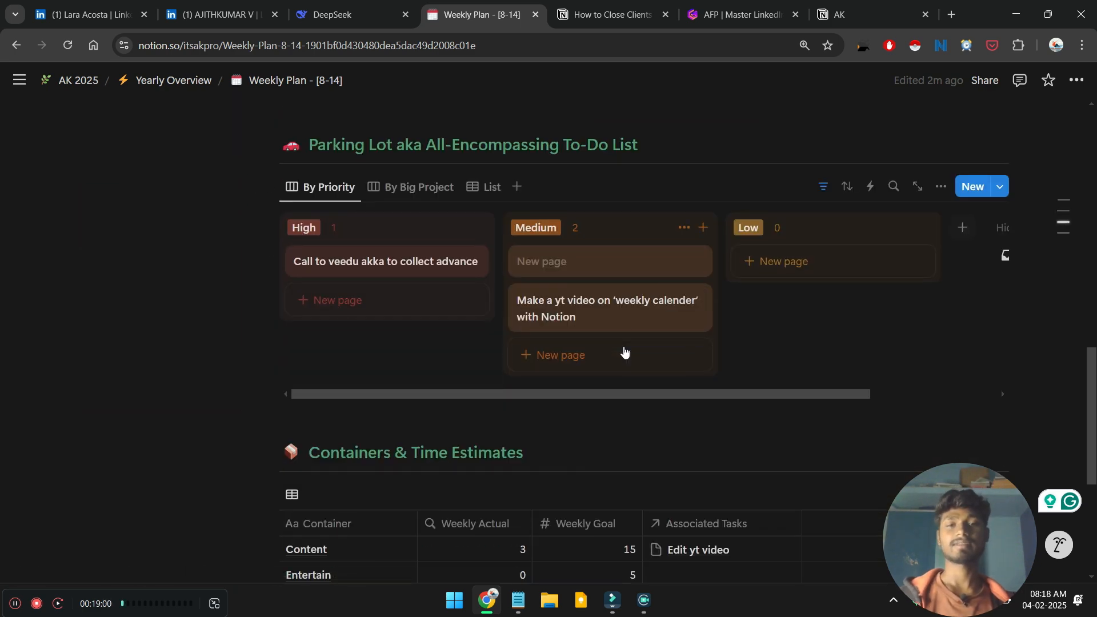
scroll(744, 352, "down", 1)
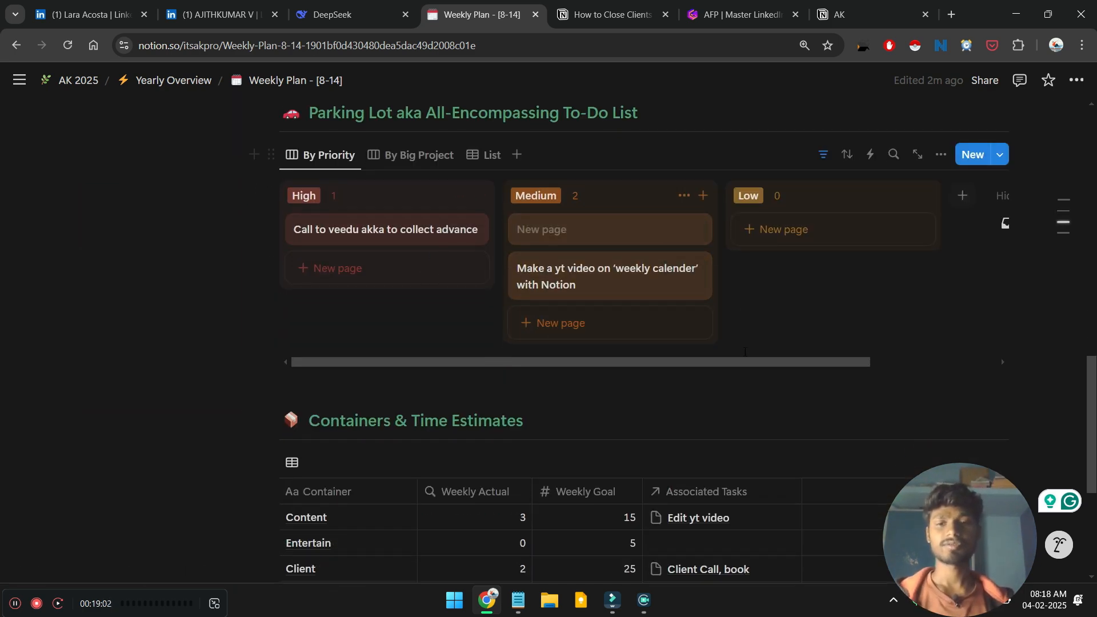
scroll(744, 352, "down", 3)
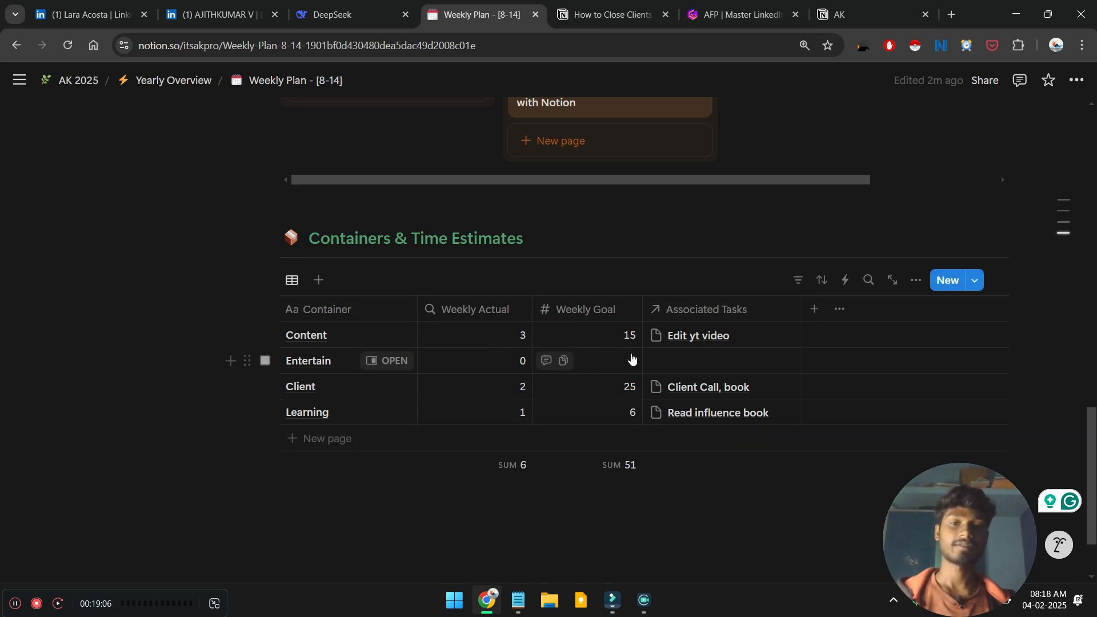
scroll(633, 359, "up", 5)
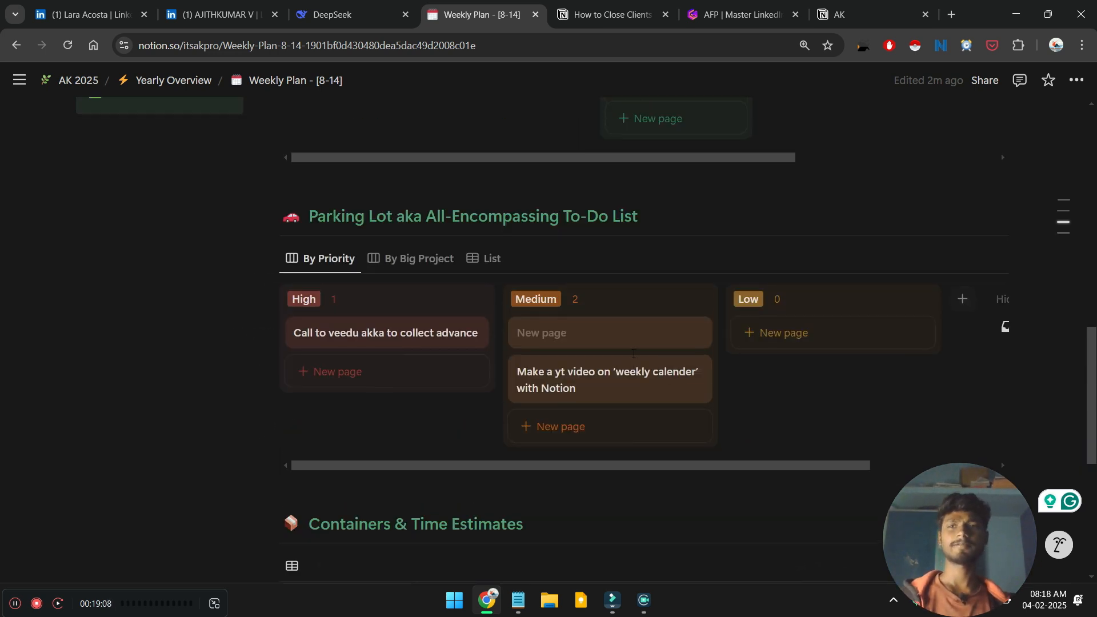
scroll(632, 359, "up", 6)
scroll(632, 360, "up", 7)
scroll(149, 104, "down", 2)
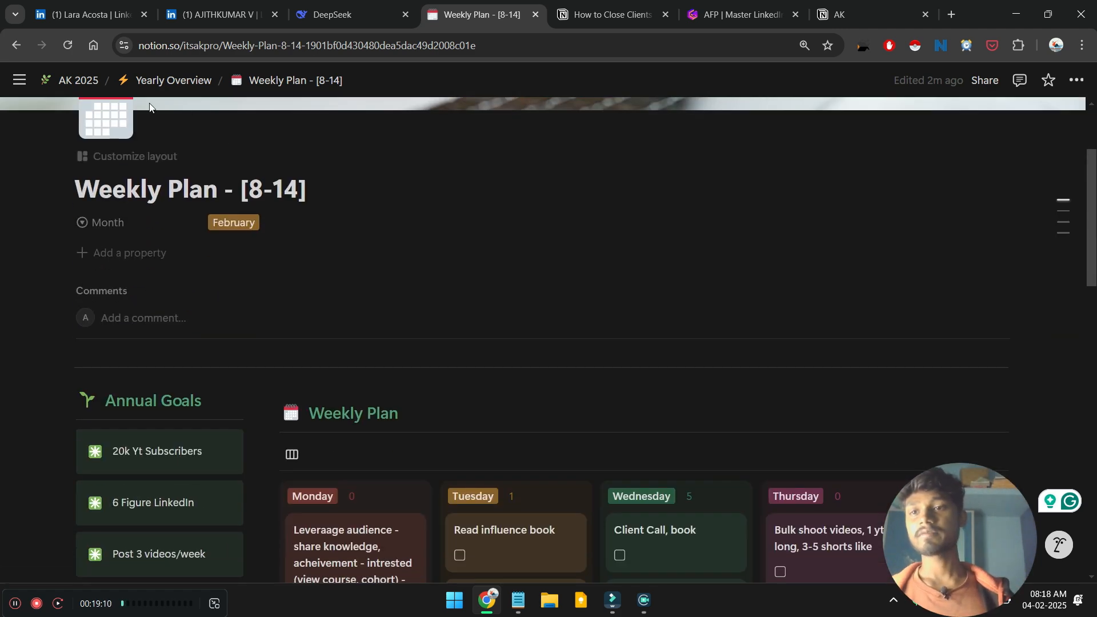
Step: Go to the AK 2025 page and open January's Weekly Plan (15-21) as a full page
left_click(20, 80)
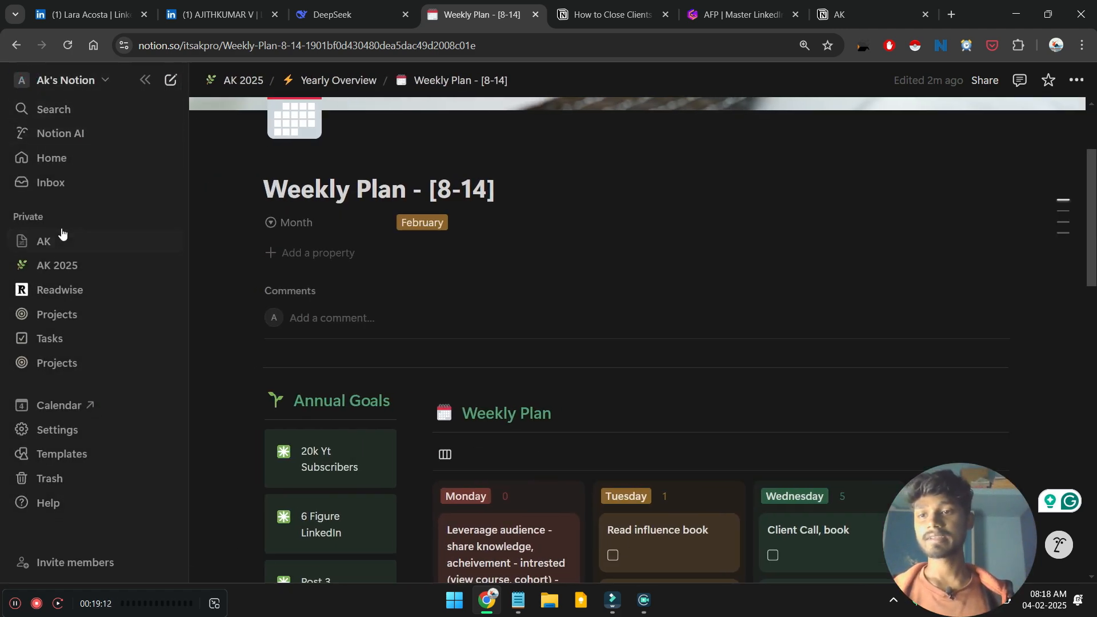
left_click(44, 240)
left_click(74, 267)
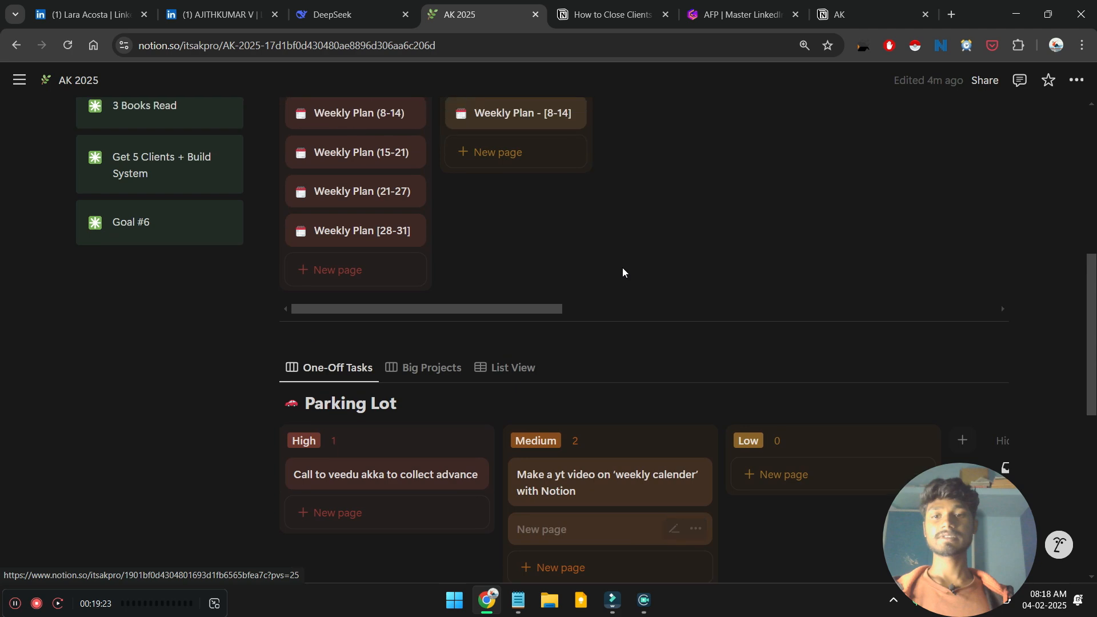
scroll(622, 267, "down", 5)
scroll(365, 309, "up", 8)
left_click(351, 303)
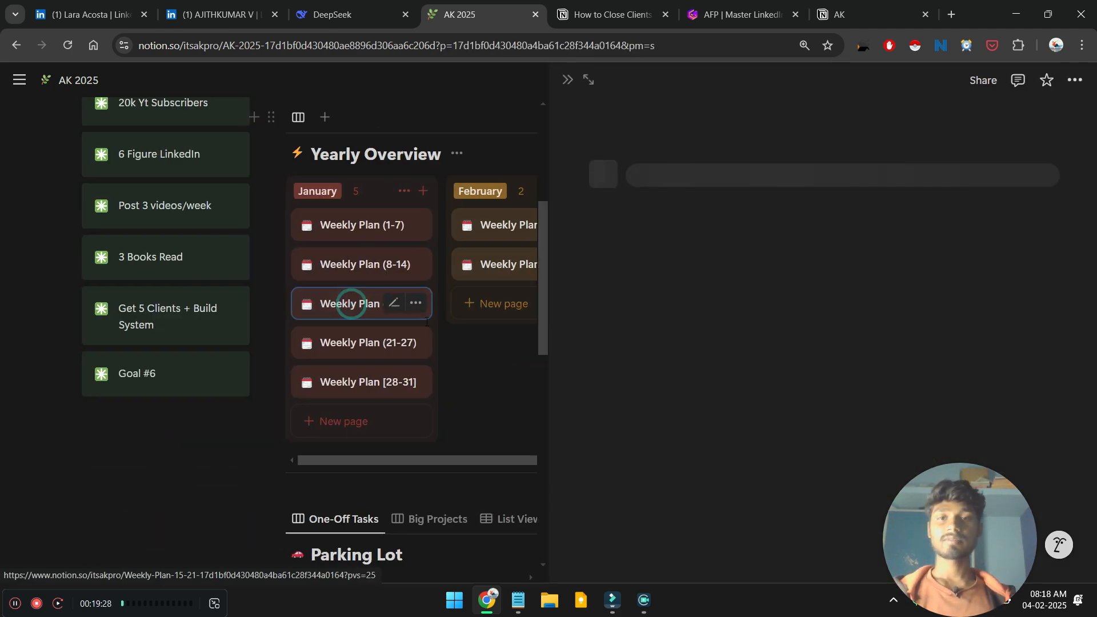
left_click(588, 81)
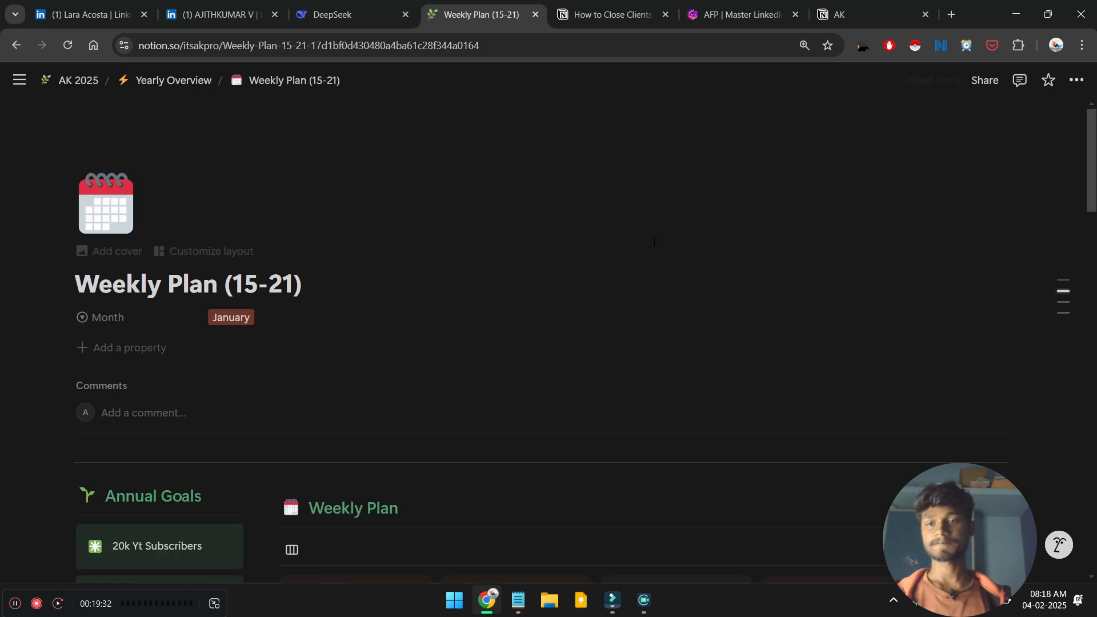
Step: Mark Sunday's "Read persuation", "wesite Design" and second "Edit video for 2hrs" tasks as done in Weekly Plan (15-21)
scroll(655, 244, "down", 5)
scroll(725, 346, "right", 6)
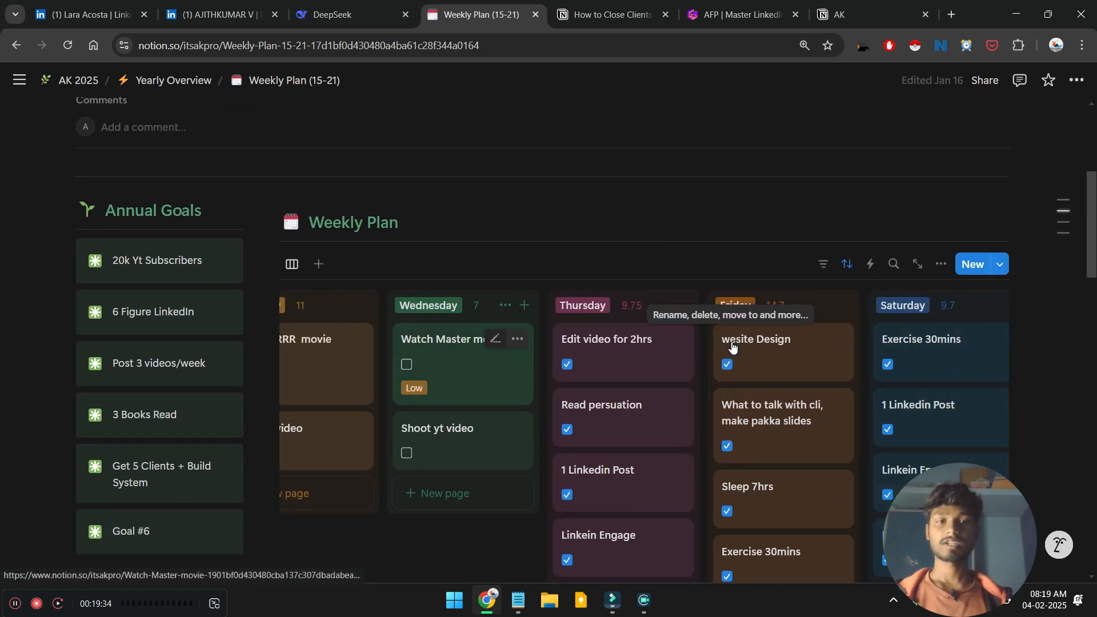
scroll(733, 348, "down", 4)
scroll(732, 347, "right", 4)
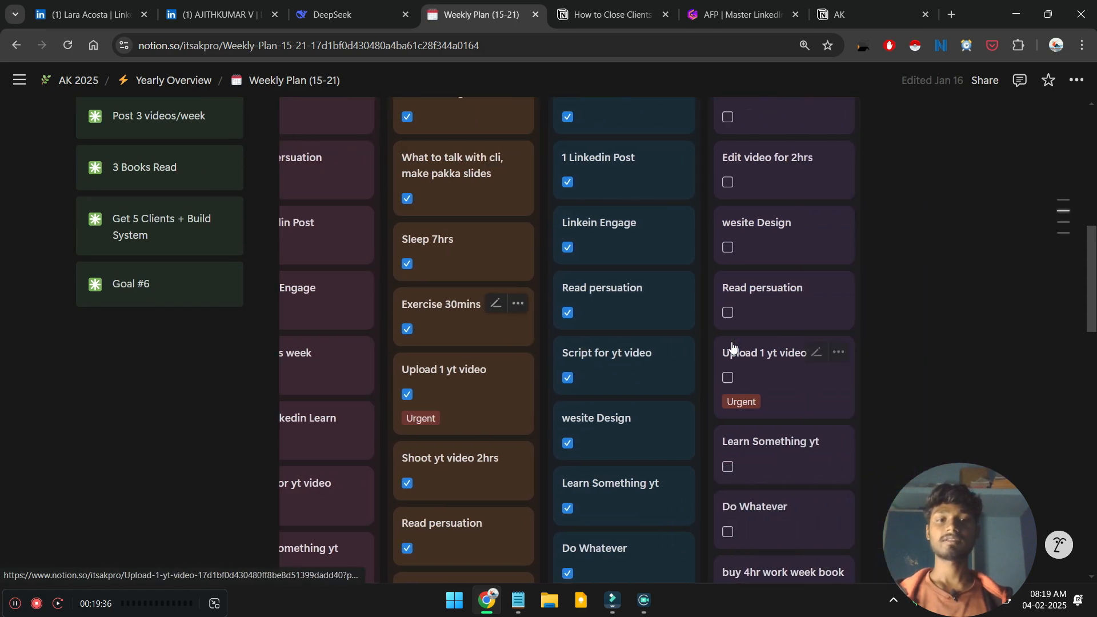
scroll(732, 346, "down", 2)
scroll(733, 346, "up", 3)
scroll(732, 346, "up", 1)
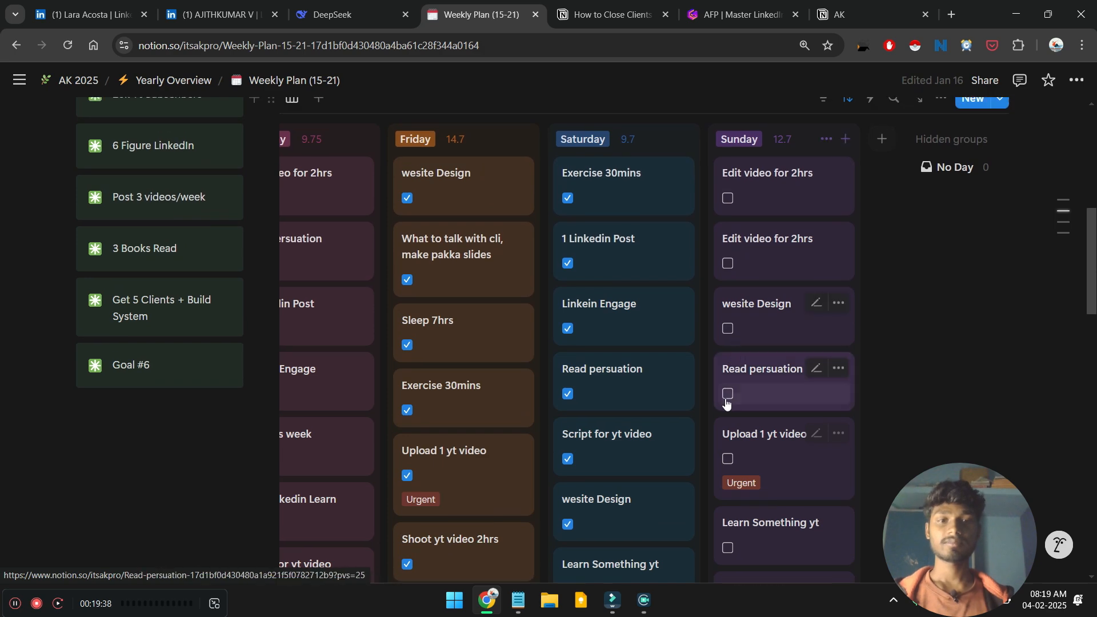
left_click(728, 393)
left_click(727, 329)
left_click(728, 263)
Step: Add a card named "Client meet - royal an.." to the Parking Lot's High group
scroll(713, 314, "down", 12)
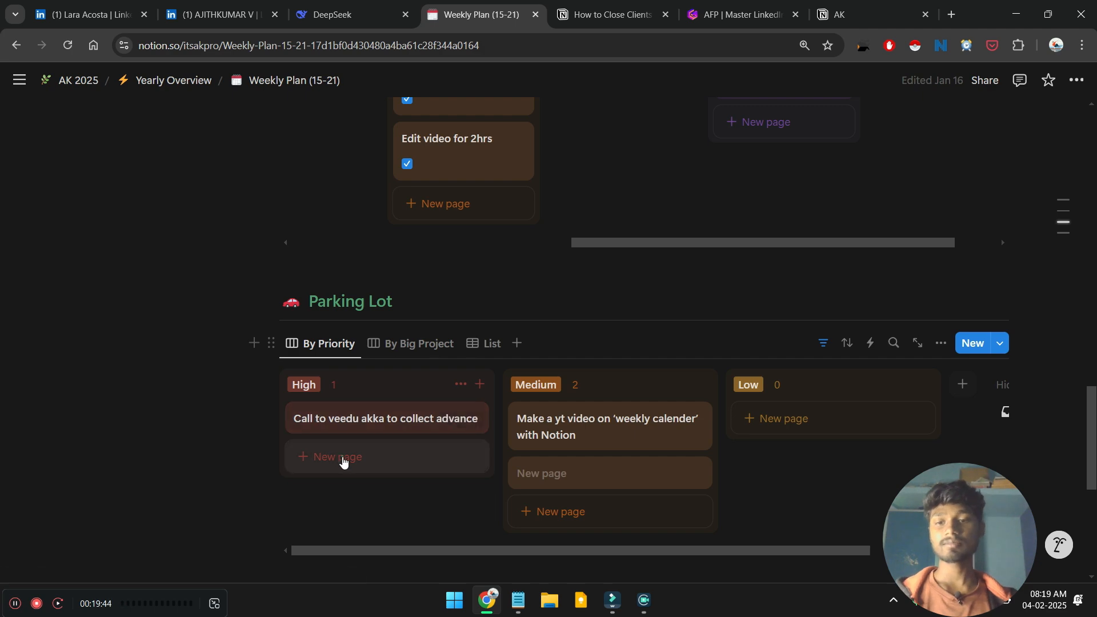
left_click(343, 457)
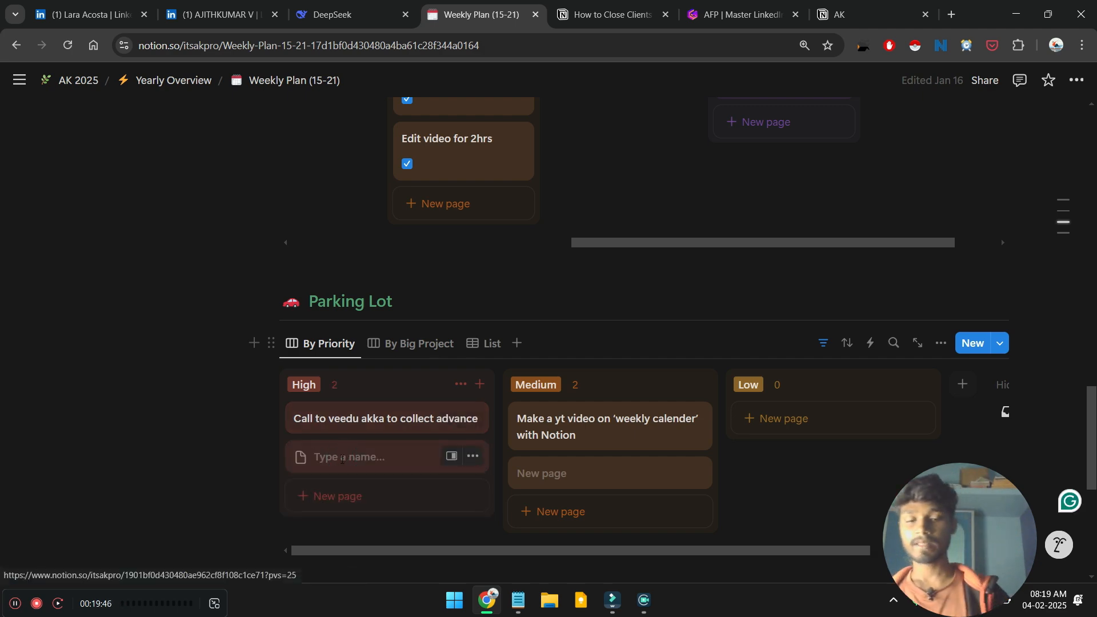
type("Client meet - royal an..")
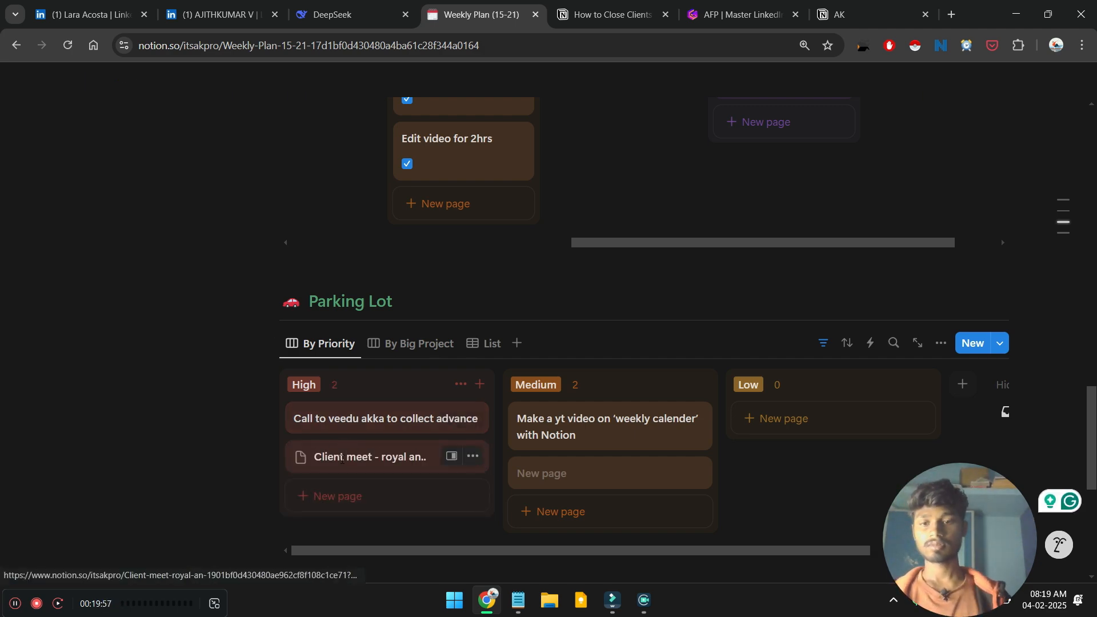
left_click(778, 469)
Step: Examine the container hour totals and the daily task columns of Weekly Plan (15-21)
scroll(778, 469, "down", 10)
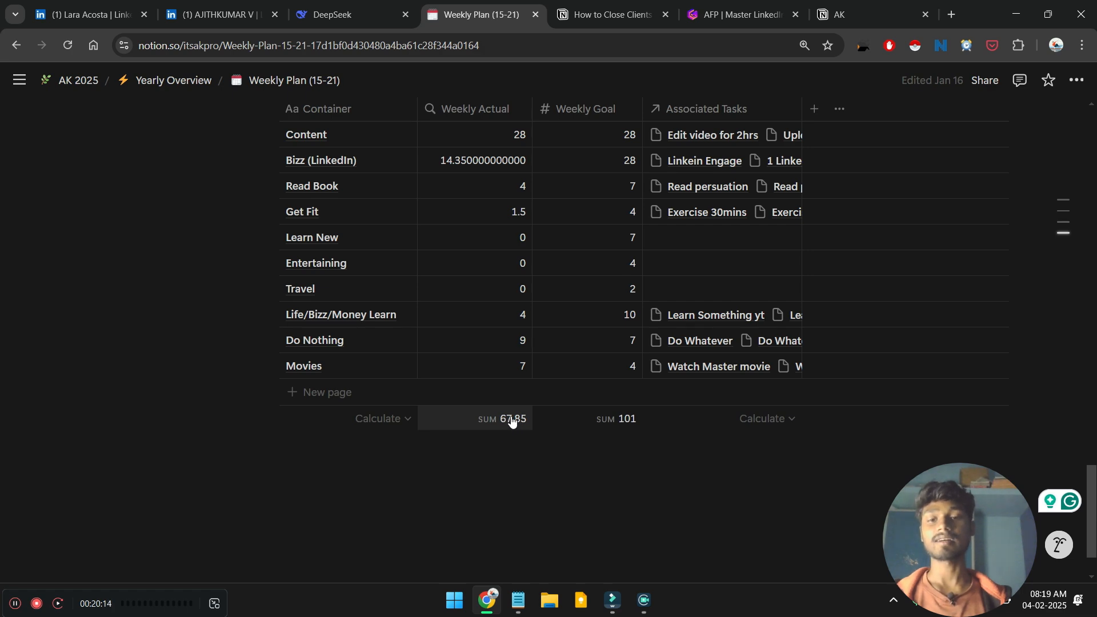
scroll(512, 420, "up", 3)
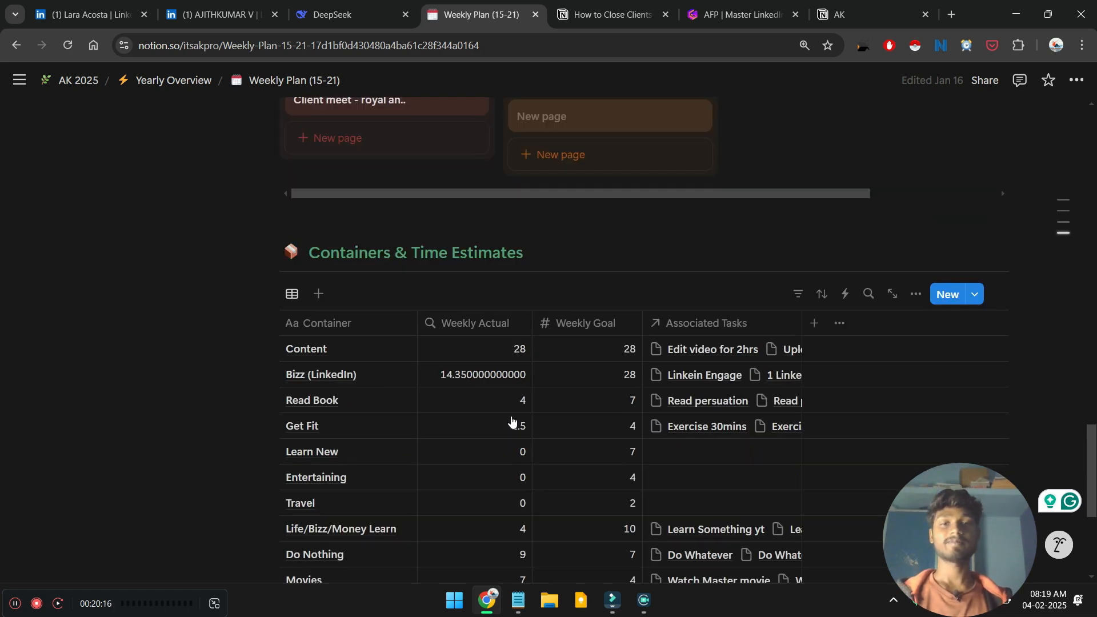
scroll(512, 421, "up", 12)
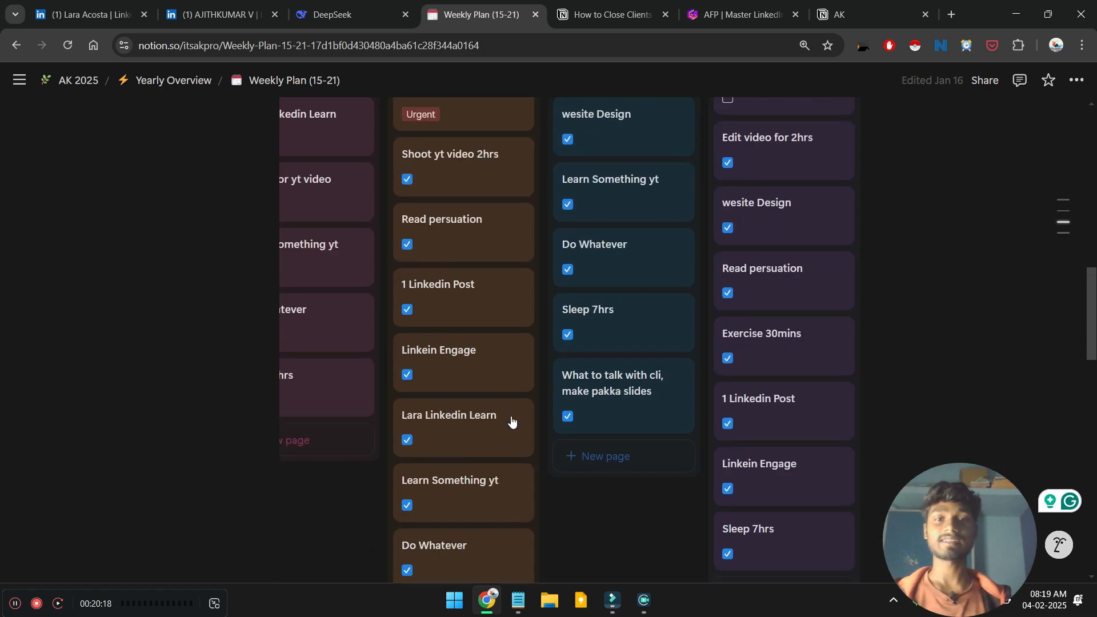
scroll(502, 397, "up", 10)
scroll(503, 394, "down", 10)
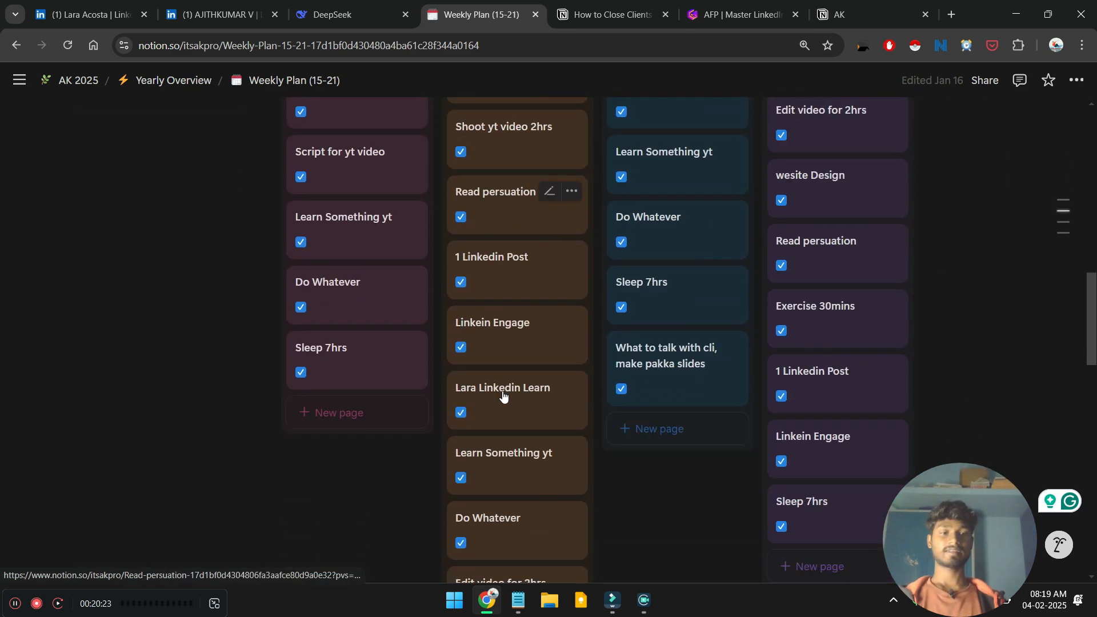
scroll(503, 392, "down", 2)
scroll(502, 394, "up", 3)
Step: Return to the AK 2025 page and look through its Yearly Overview months and Parking Lot
left_click(77, 80)
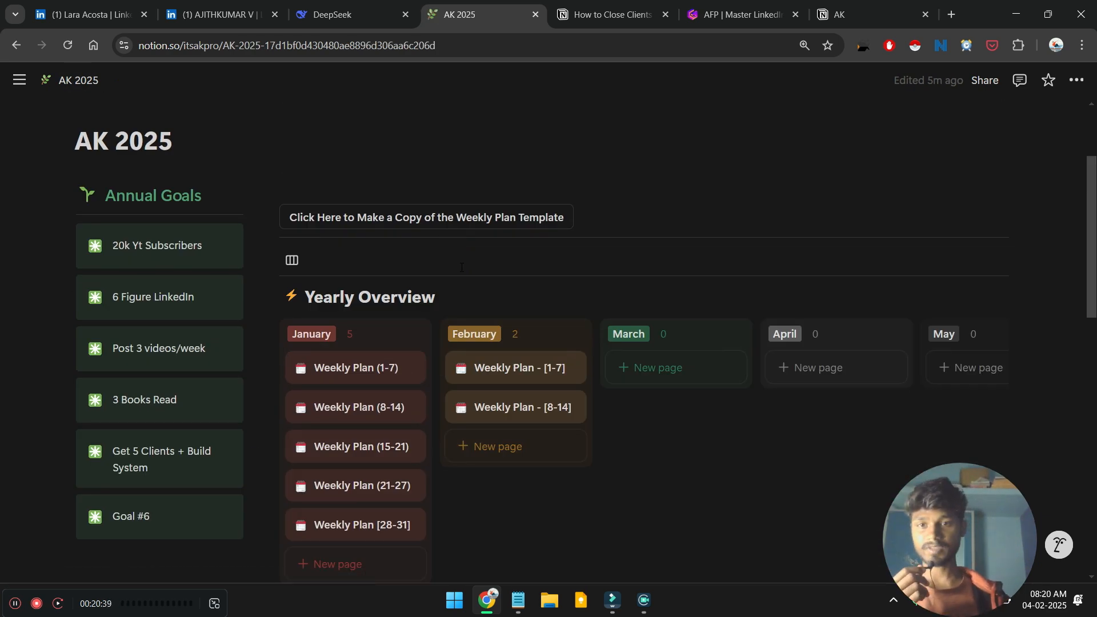
scroll(461, 268, "down", 2)
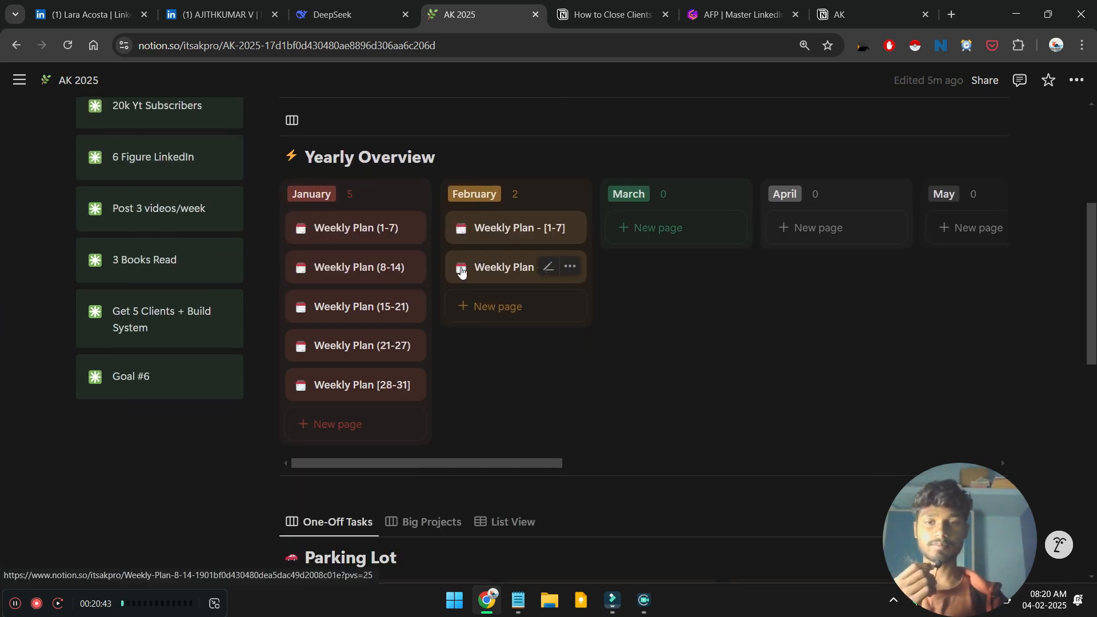
scroll(460, 268, "right", 3)
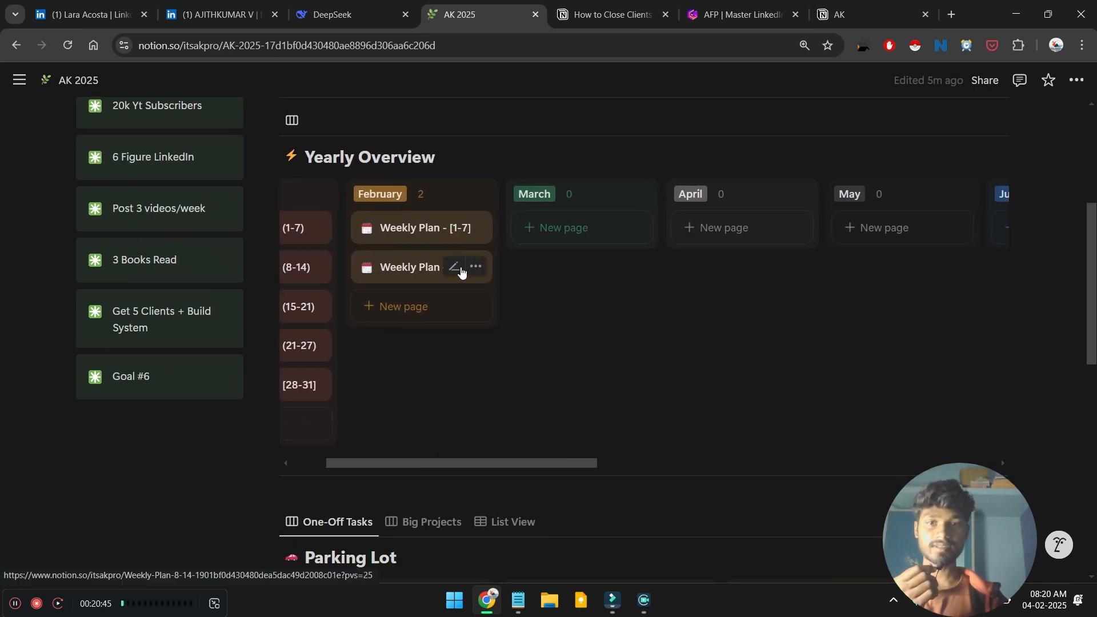
scroll(455, 316, "left", 2)
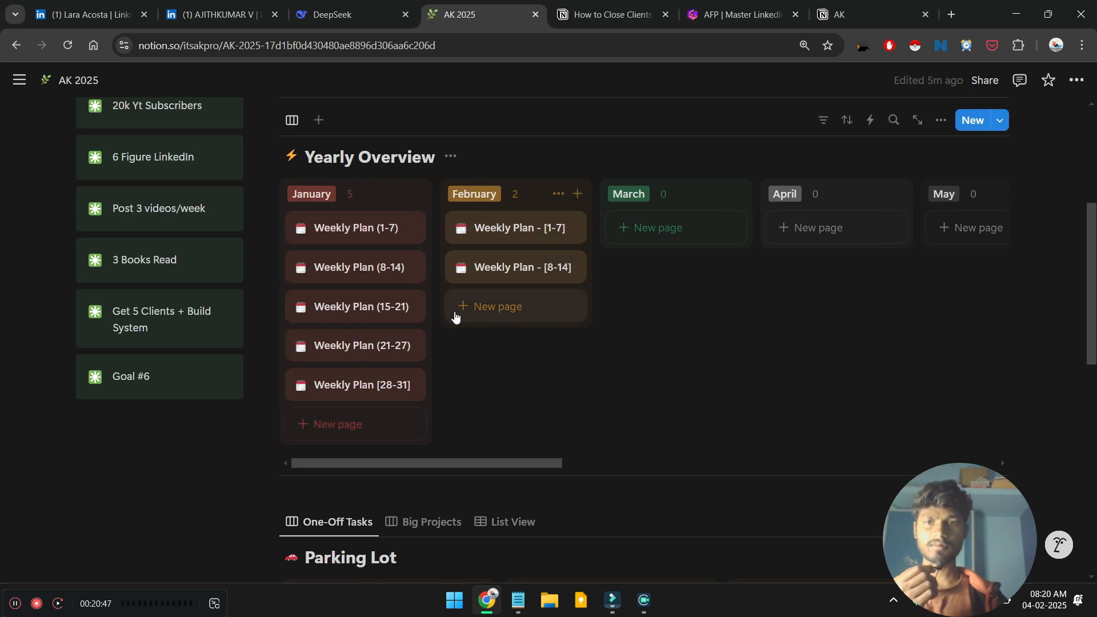
scroll(454, 314, "right", 2)
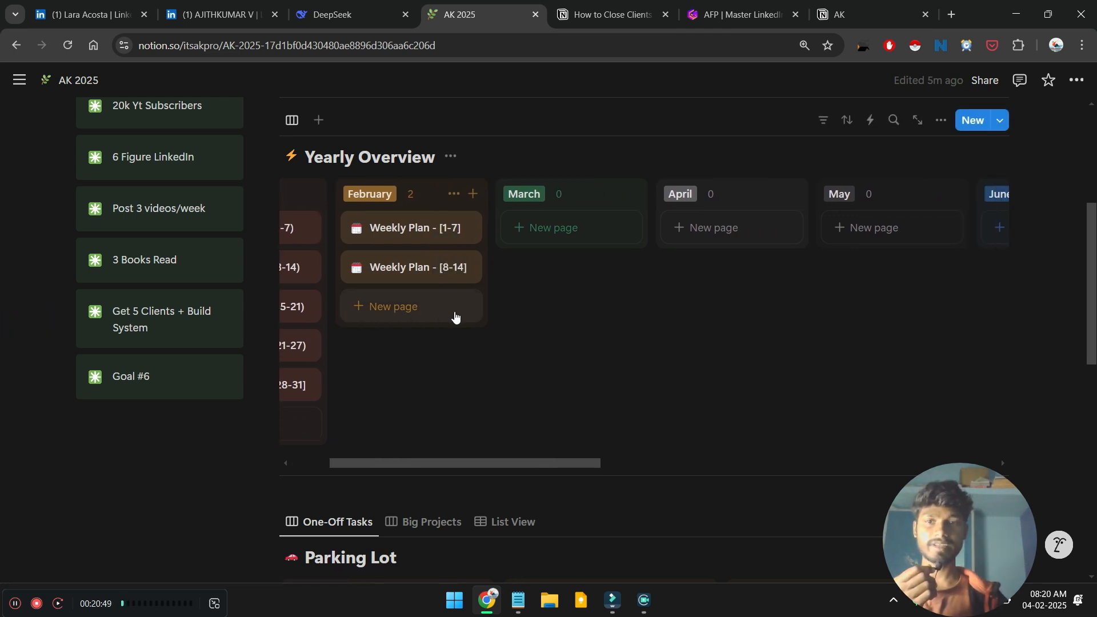
scroll(640, 315, "right", 3)
scroll(641, 315, "left", 5)
scroll(628, 315, "down", 6)
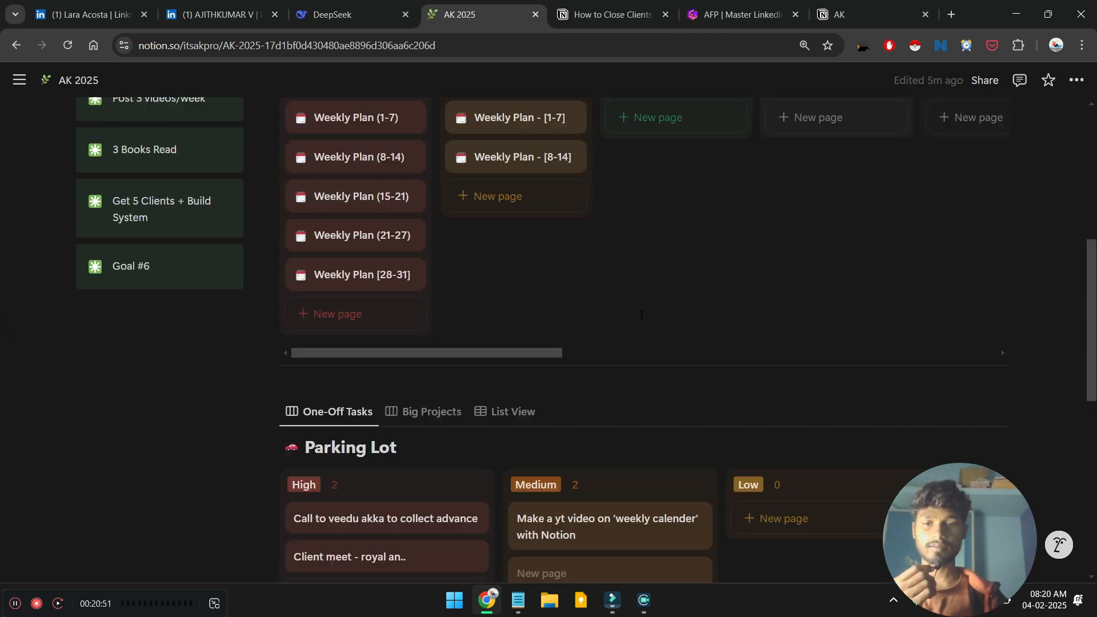
scroll(380, 298, "up", 5)
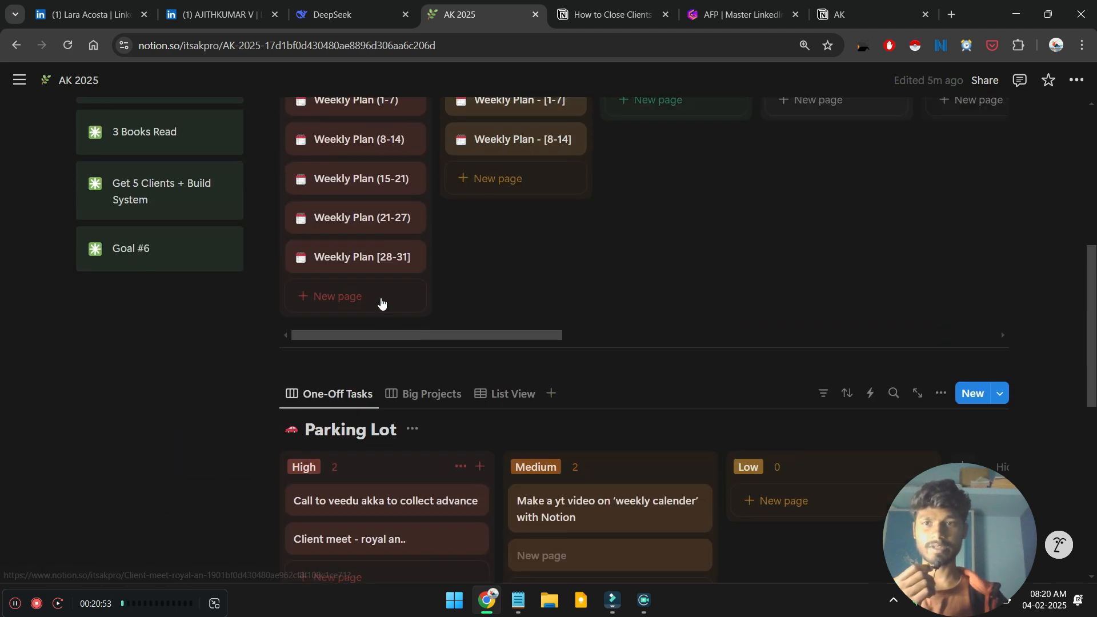
scroll(381, 303, "up", 4)
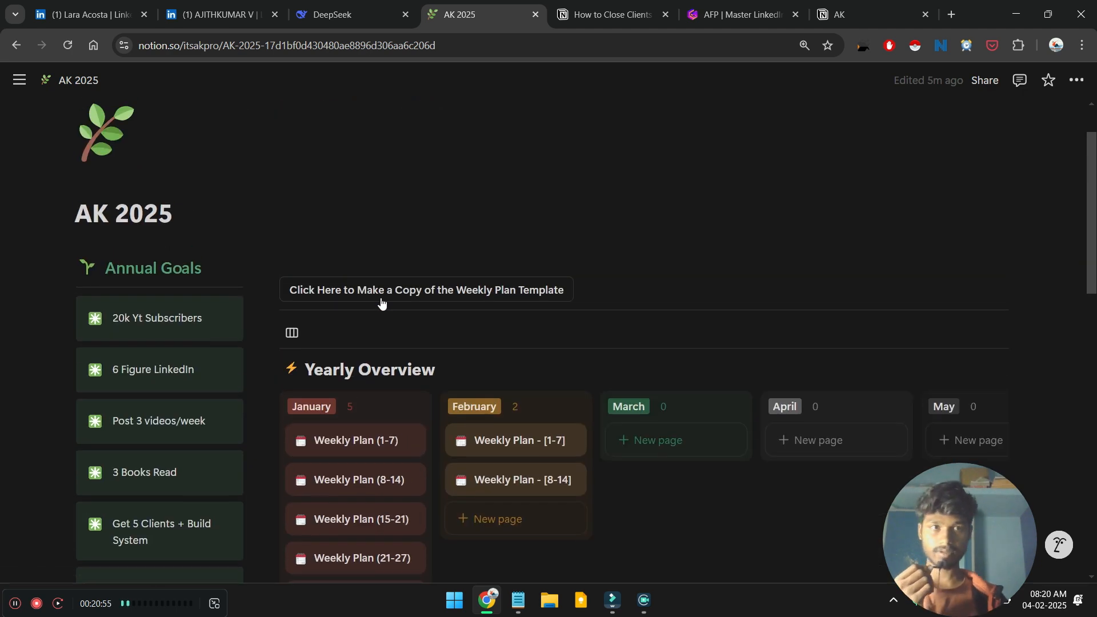
scroll(381, 303, "up", 2)
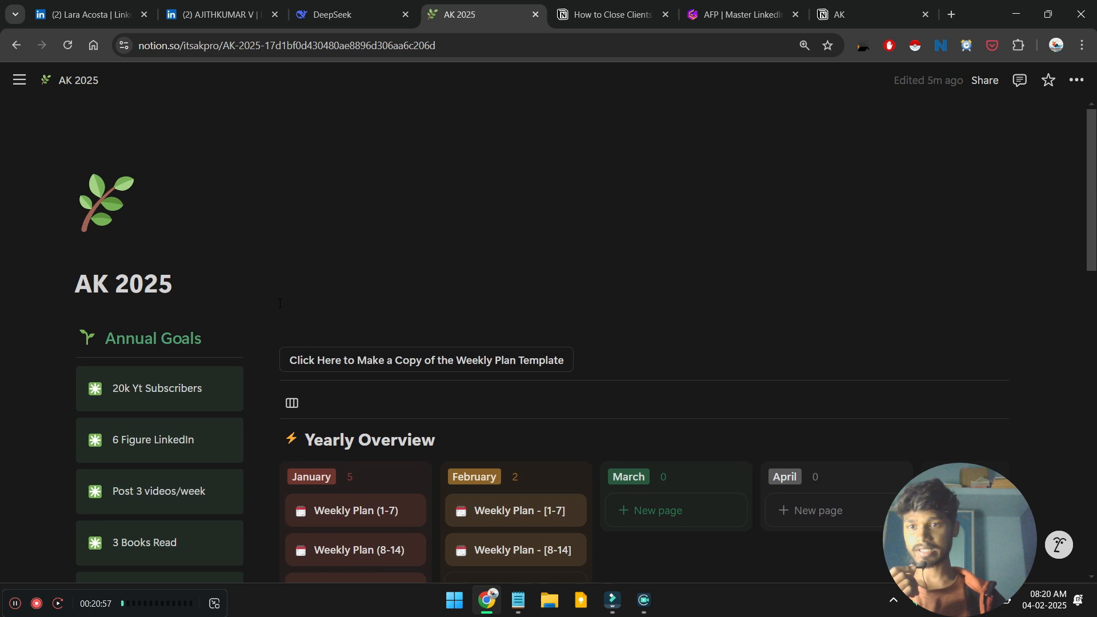